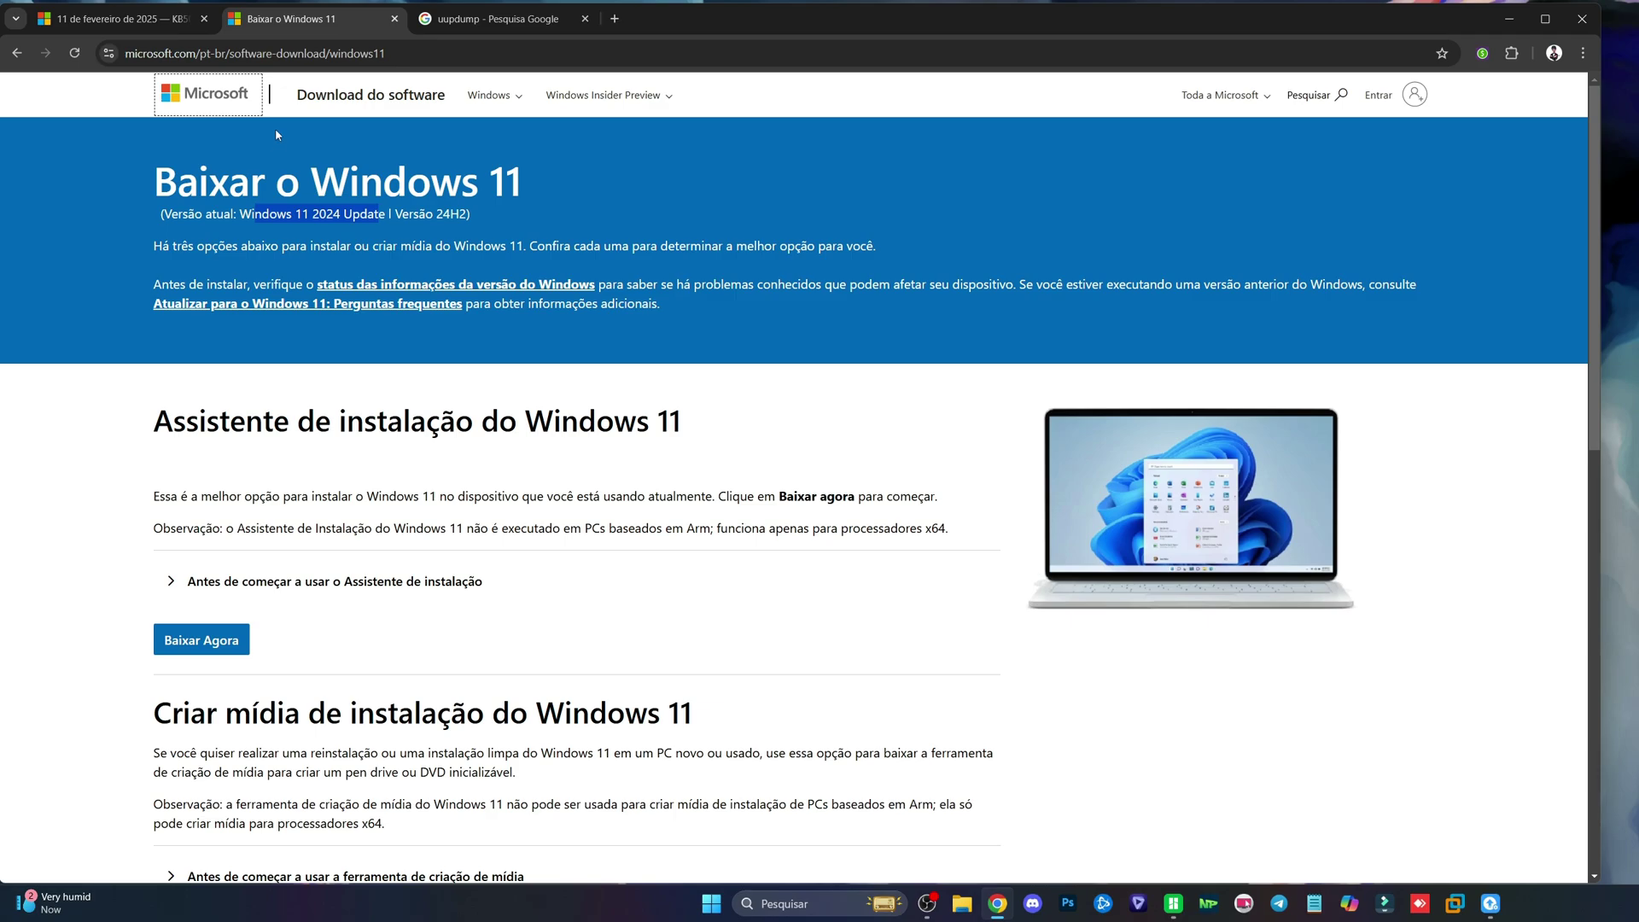
# Open the UUP dump site from the uupdump search results and switch its language to Português (Brasil)
pyautogui.scroll(-6, 332, 542)
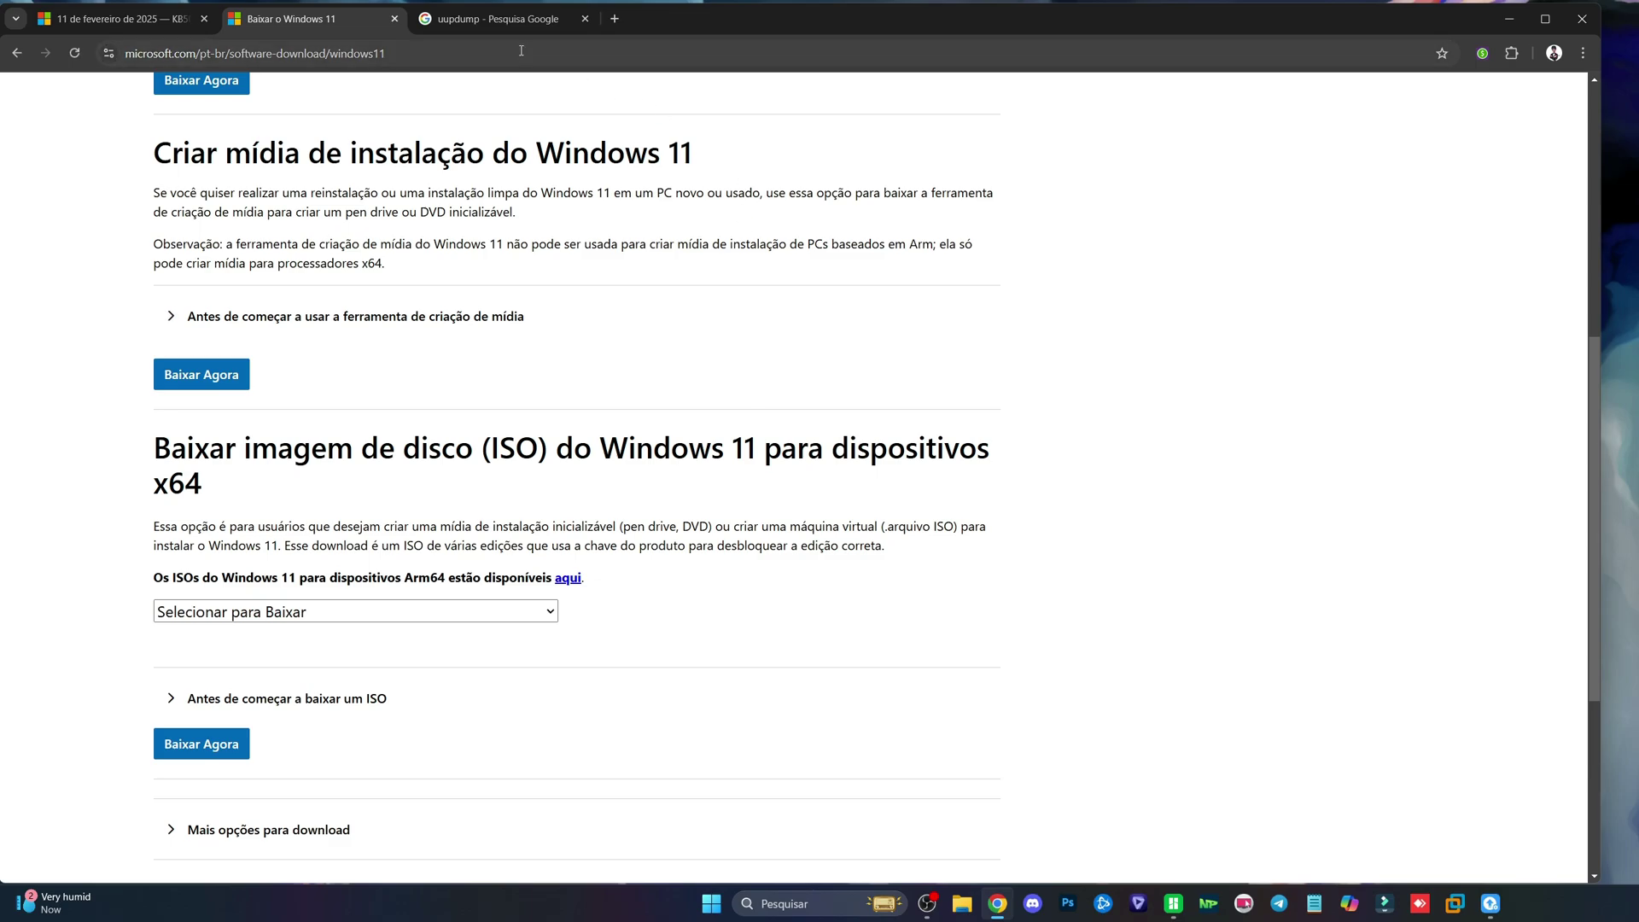
pyautogui.click(495, 19)
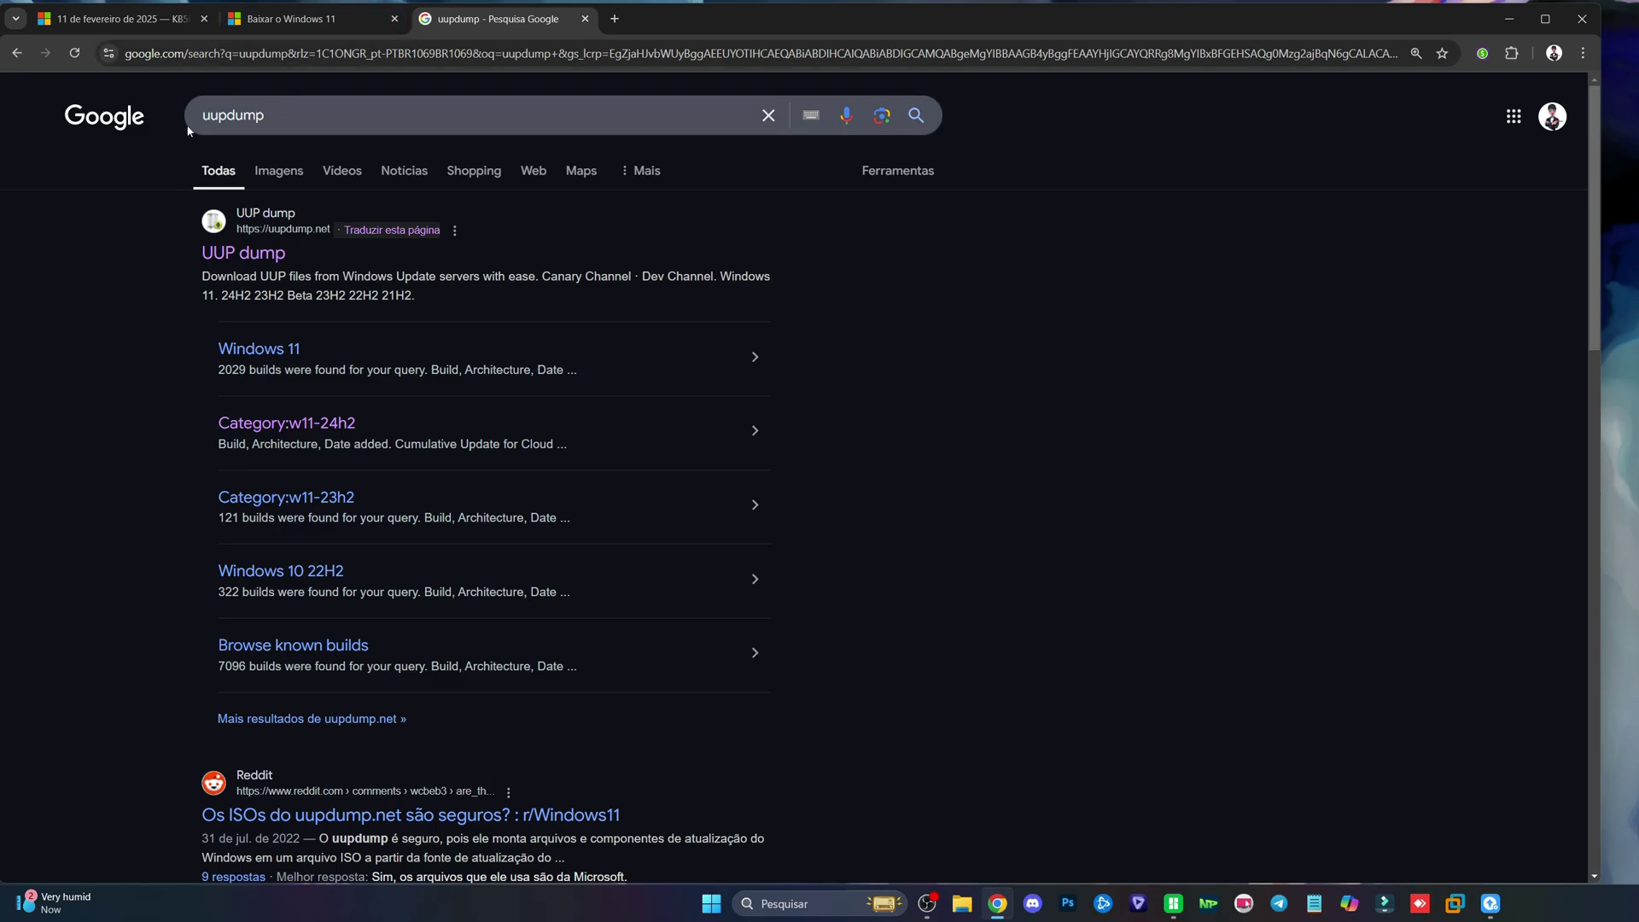
pyautogui.click(239, 256)
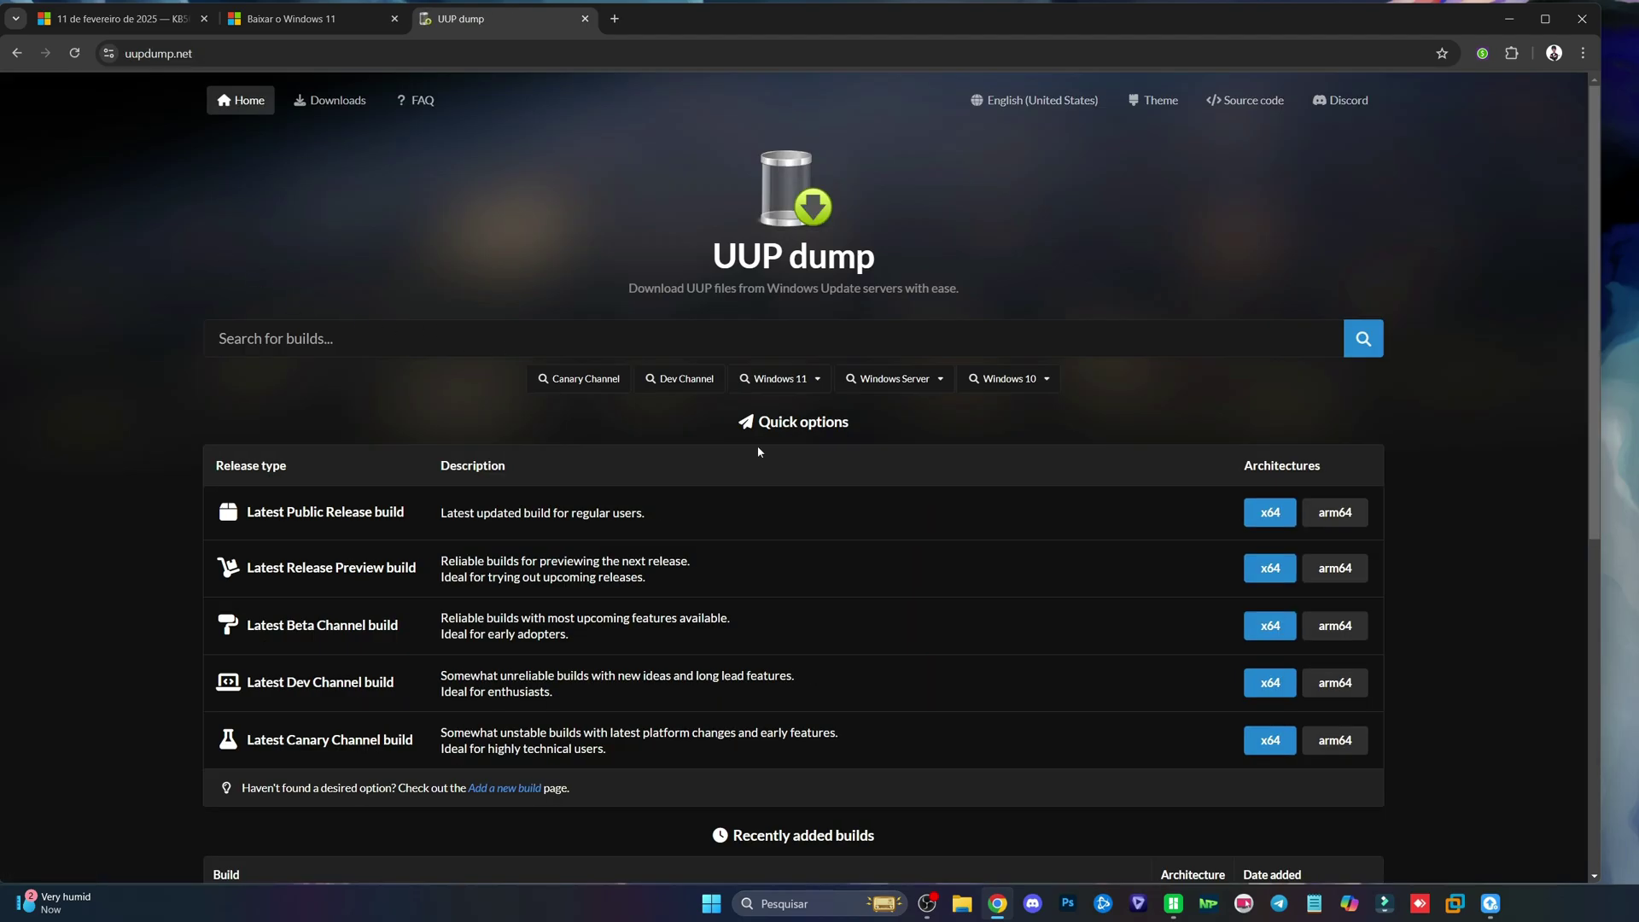
pyautogui.click(1033, 100)
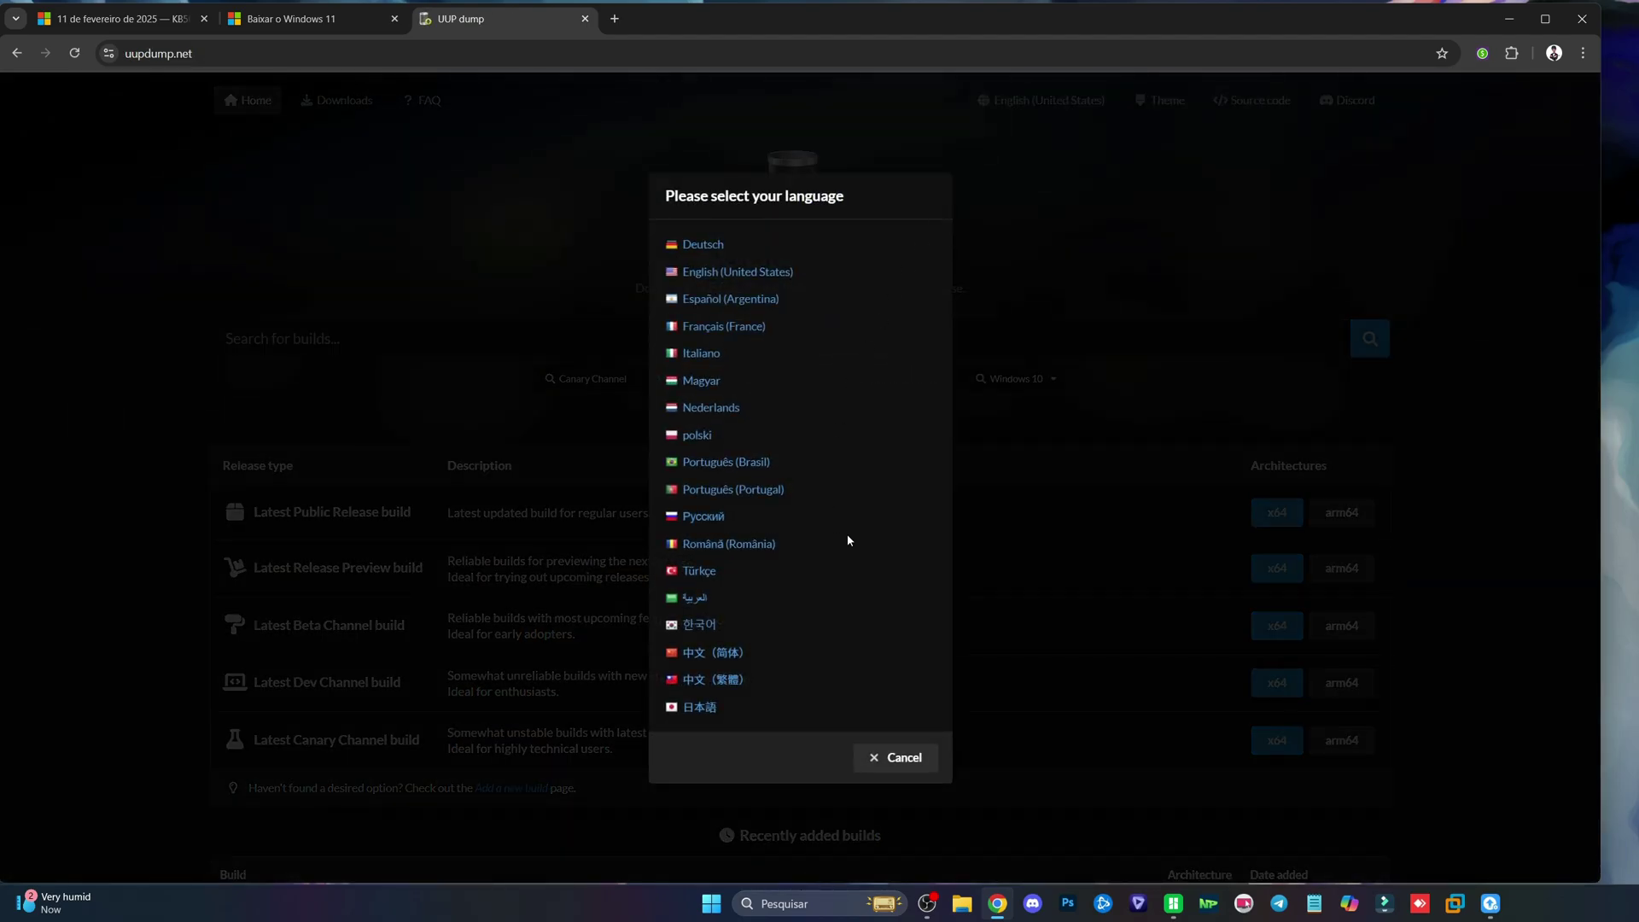
pyautogui.click(745, 463)
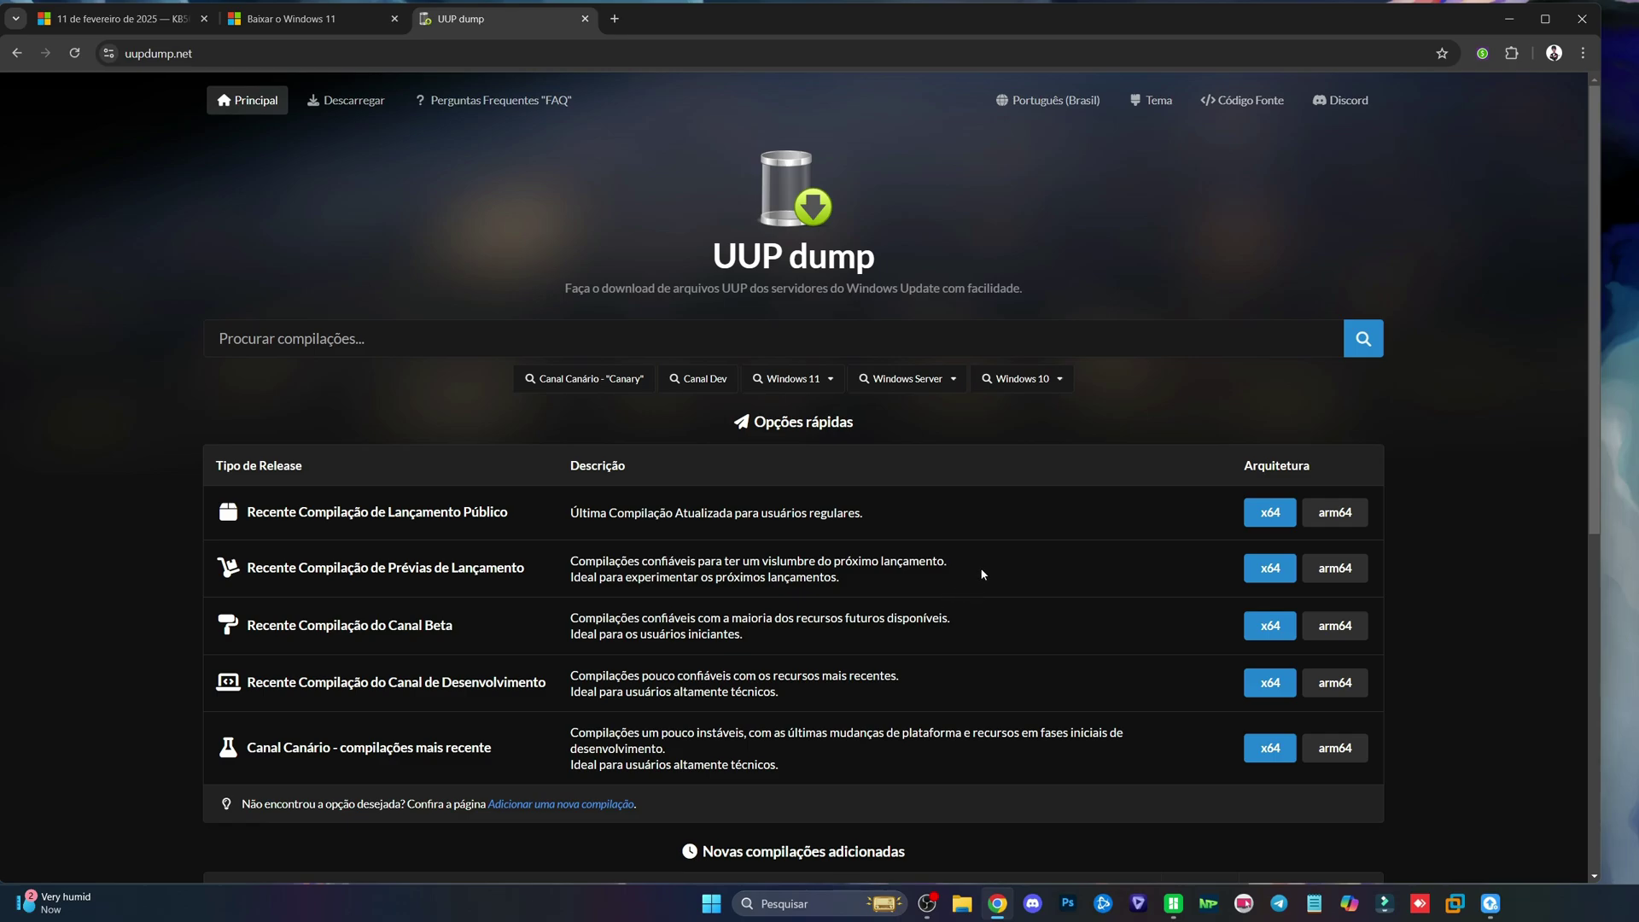
# List the Windows 11 24H2 builds, check the date added, and choose Windows 11, version 24H2 (26100.3194) amd64
pyautogui.click(787, 385)
pyautogui.click(769, 414)
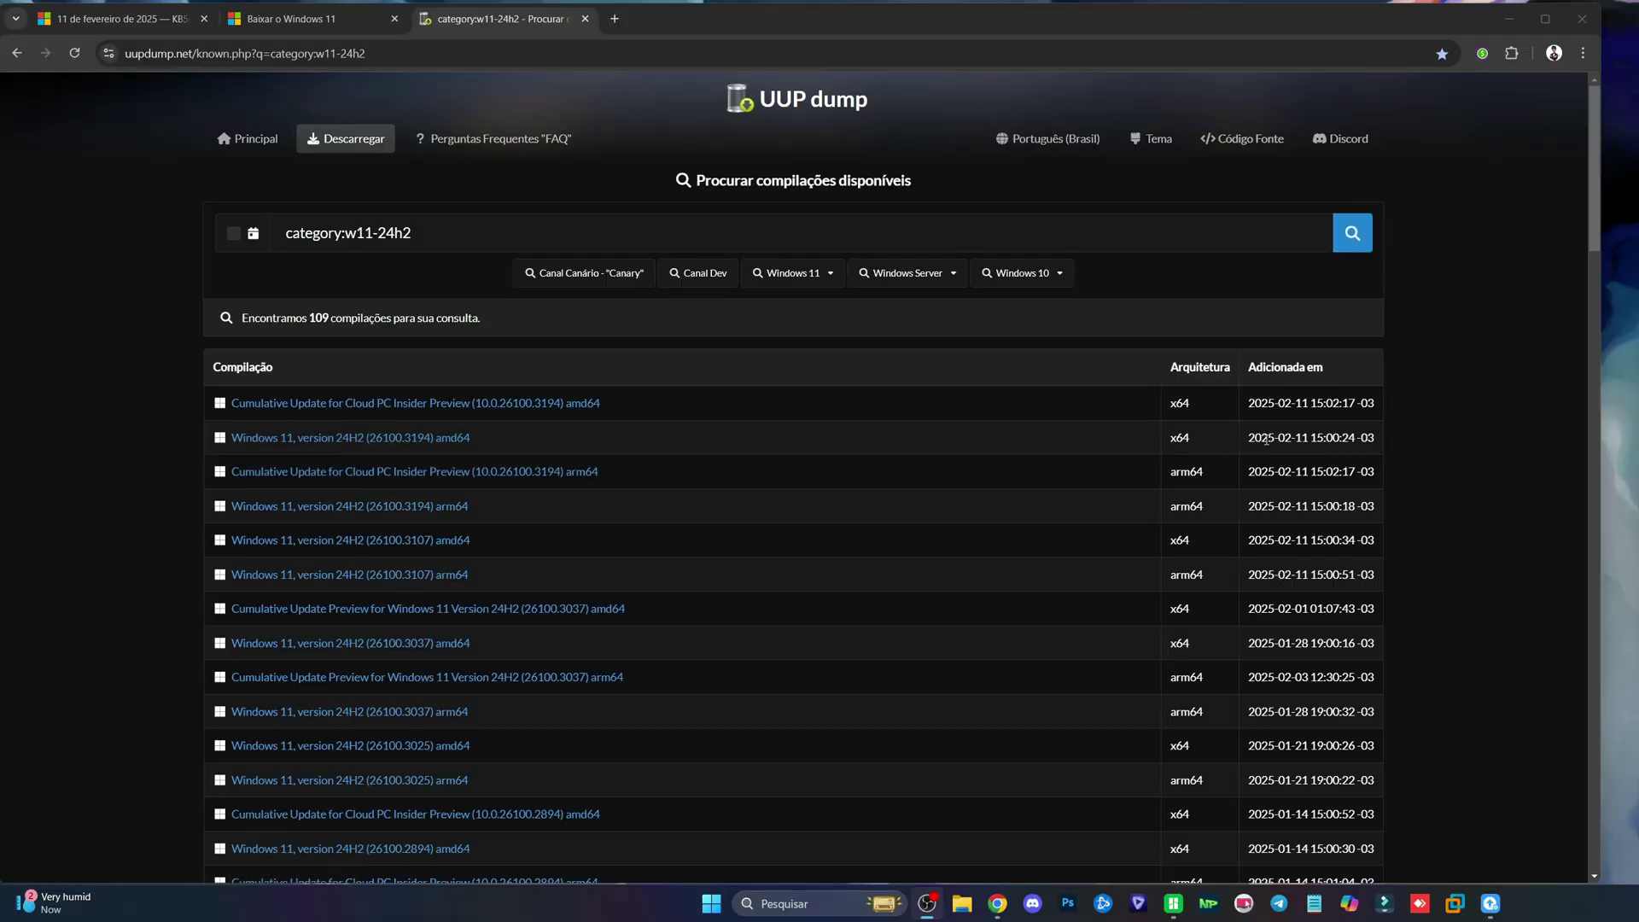
pyautogui.doubleClick(1298, 439)
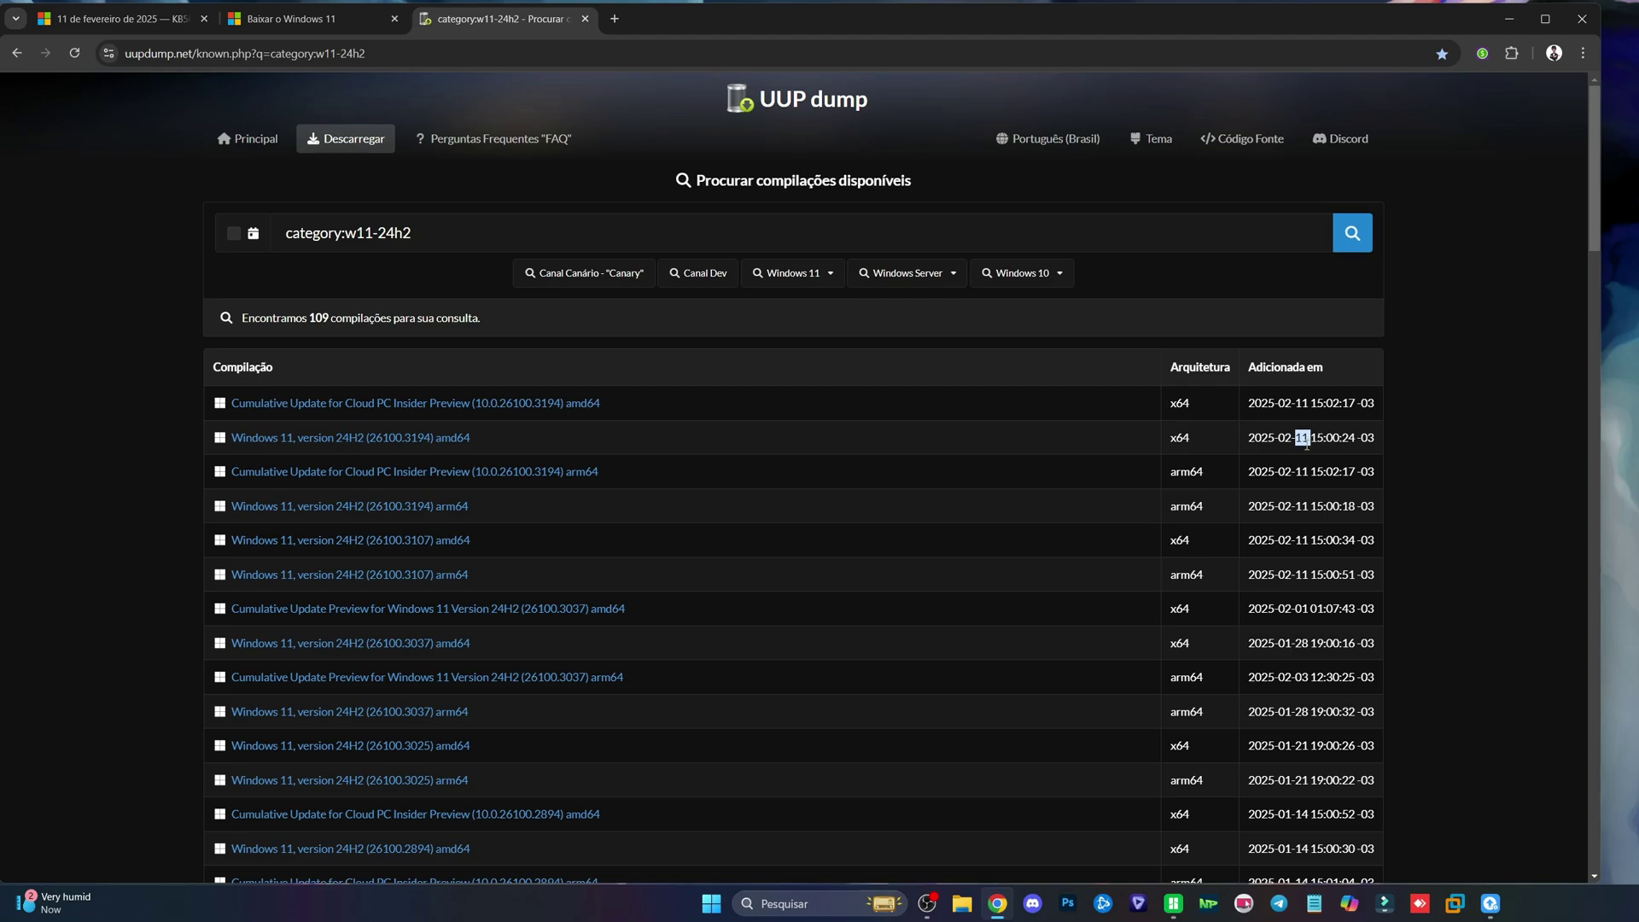
pyautogui.click(1308, 440)
pyautogui.moveTo(1308, 439); pyautogui.dragTo(1255, 439)
pyautogui.click(1506, 453)
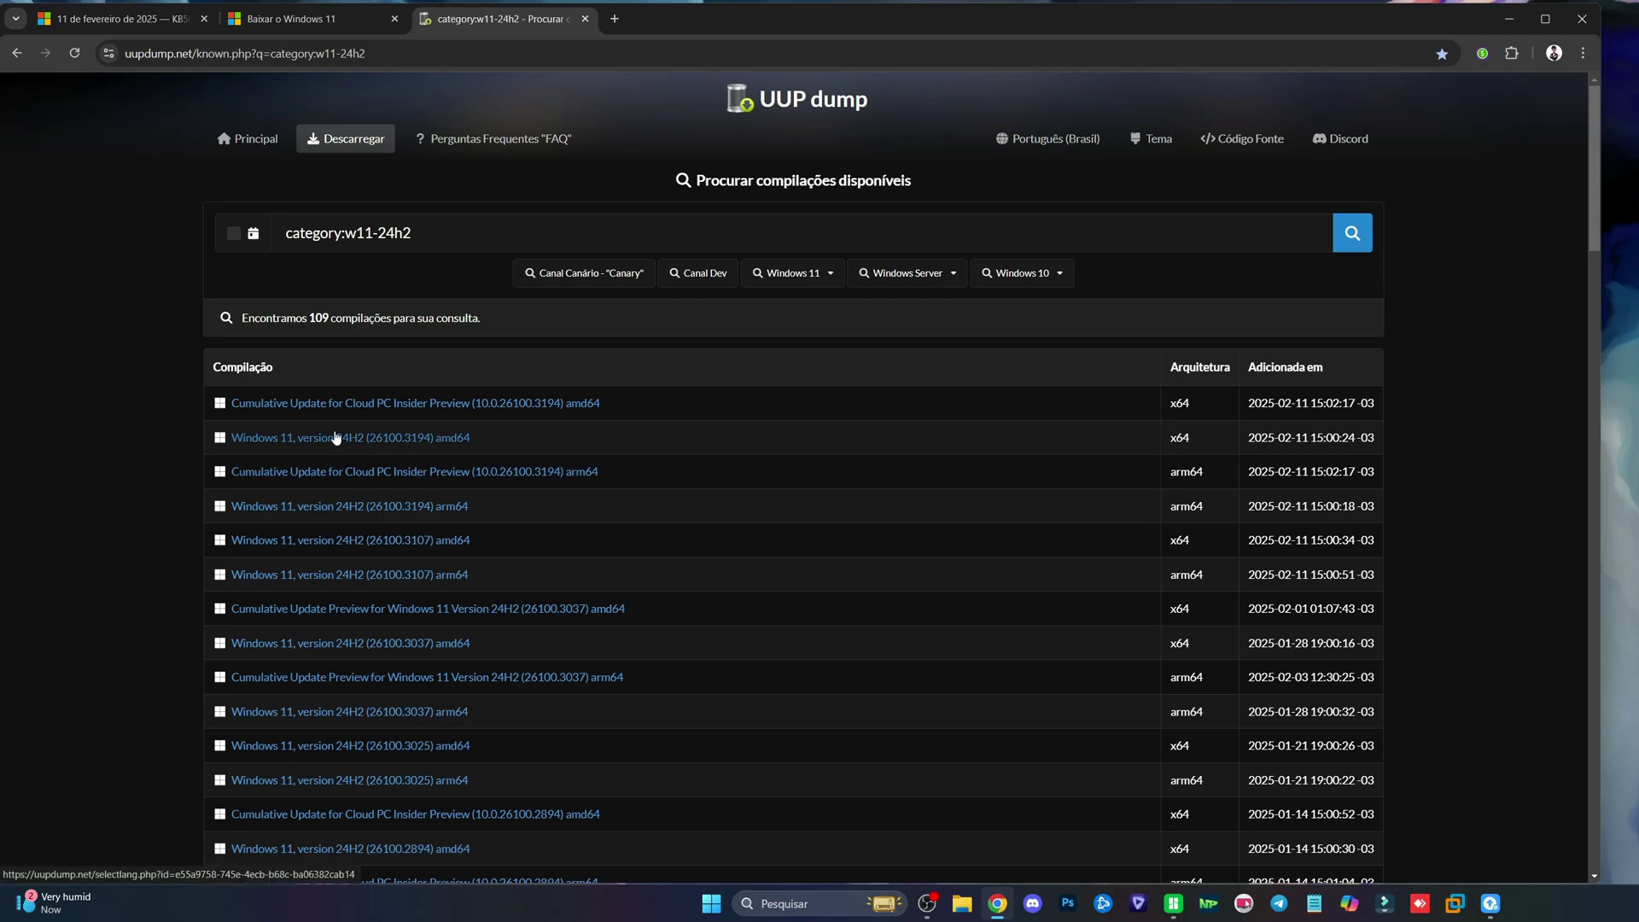
pyautogui.click(435, 438)
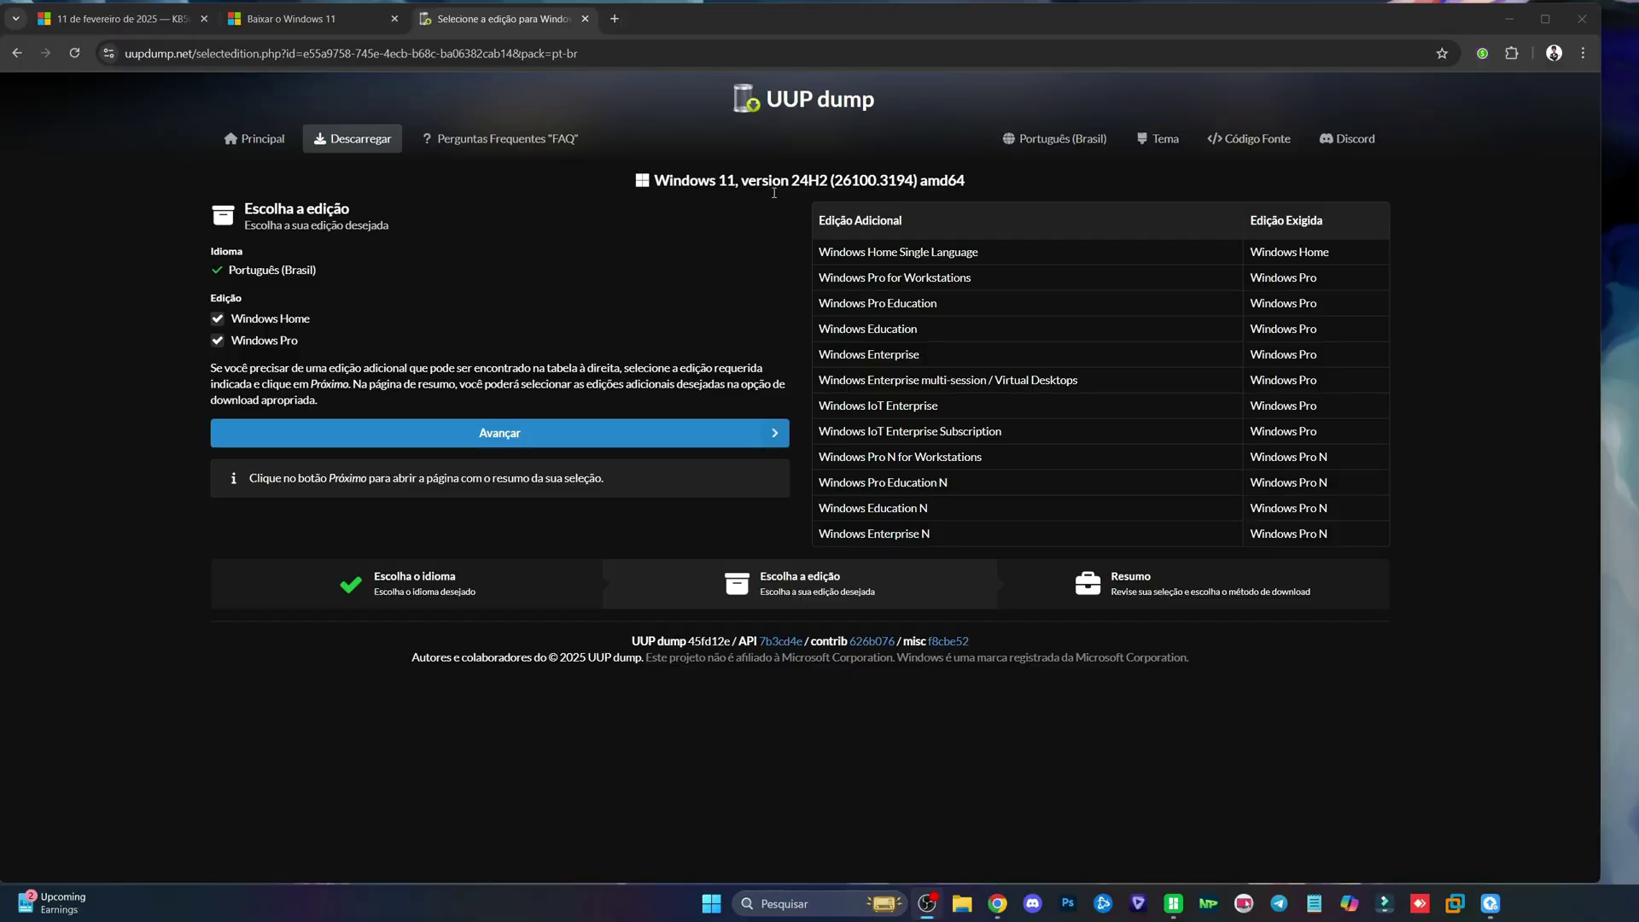
# Continue with the Windows Home and Windows Pro editions and choose the aria2 download method that converts and creates additional editions
pyautogui.tripleClick(867, 219)
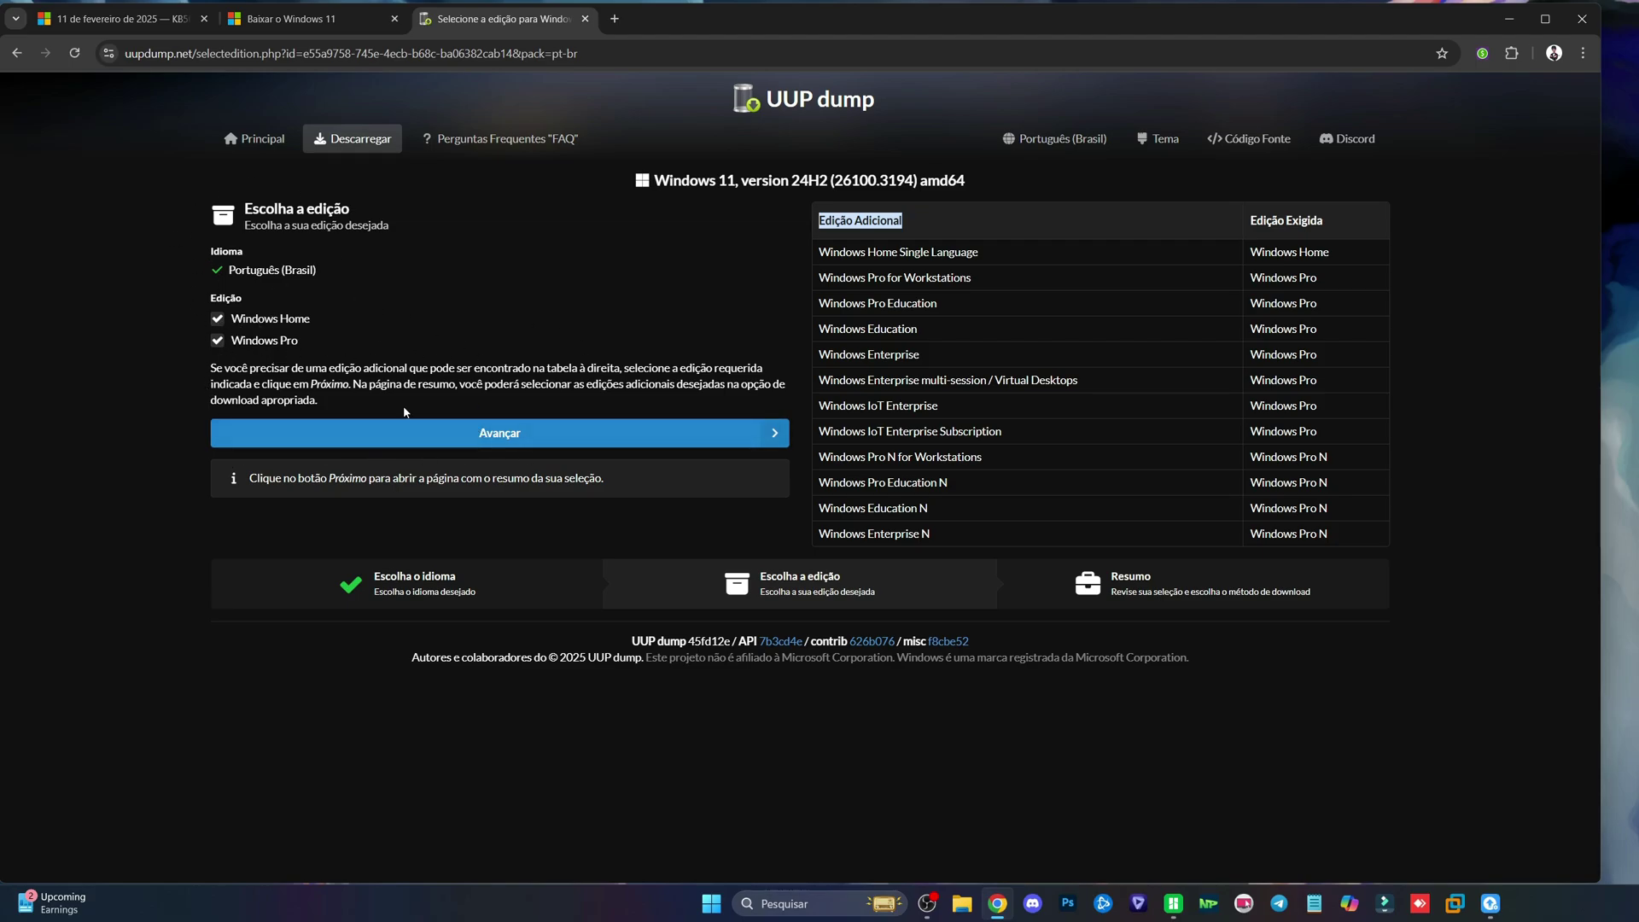
pyautogui.click(481, 434)
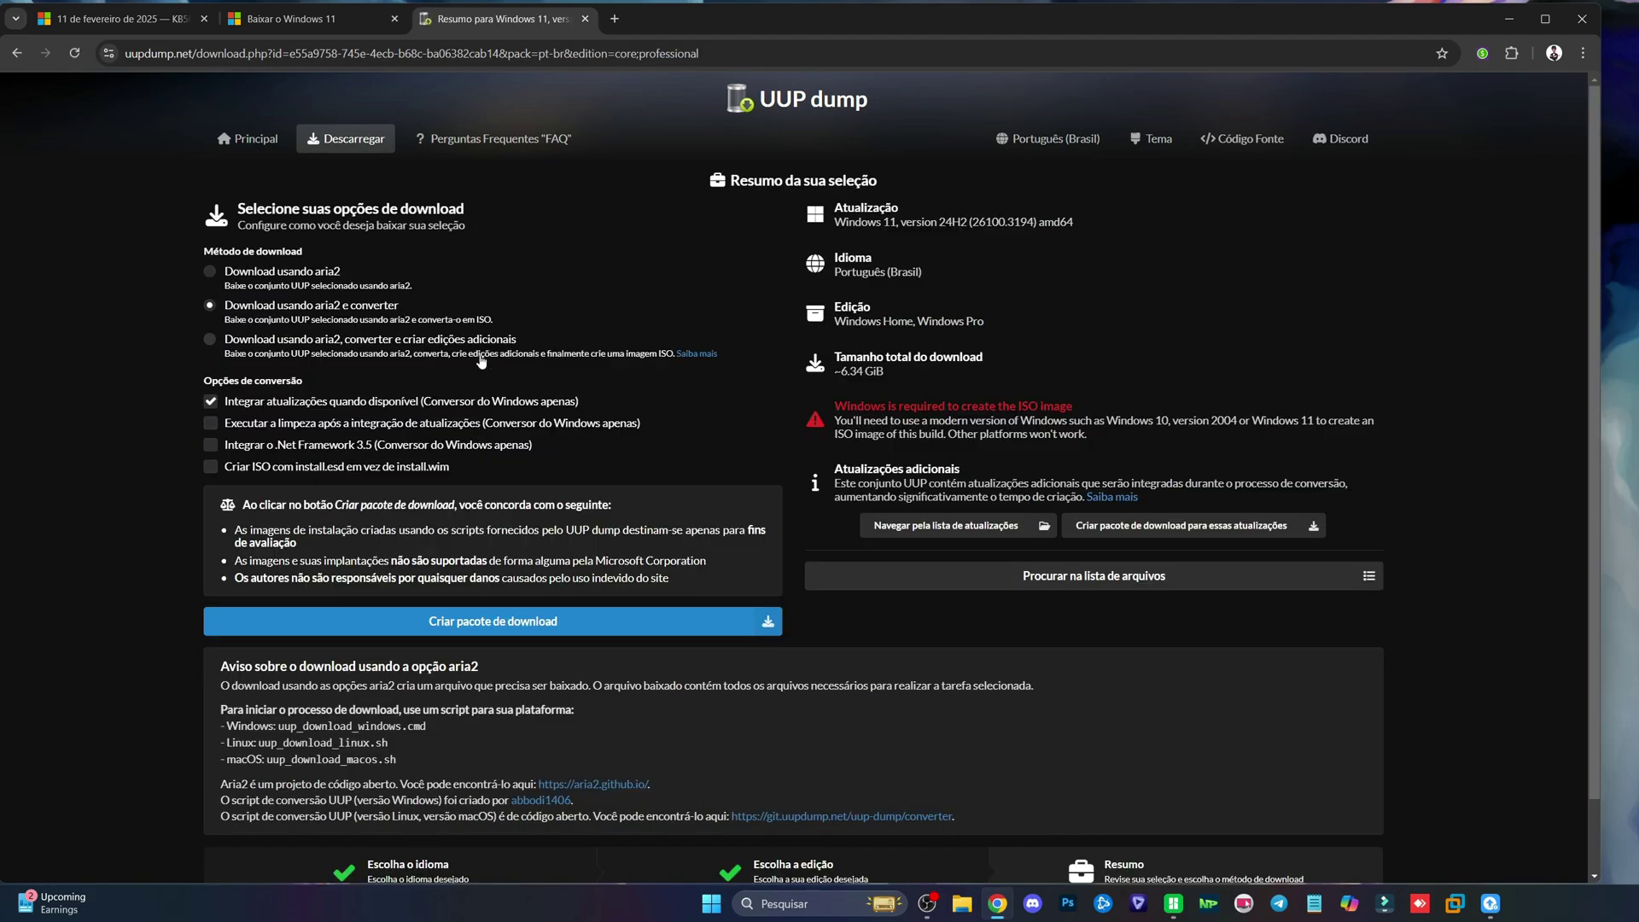
pyautogui.click(211, 342)
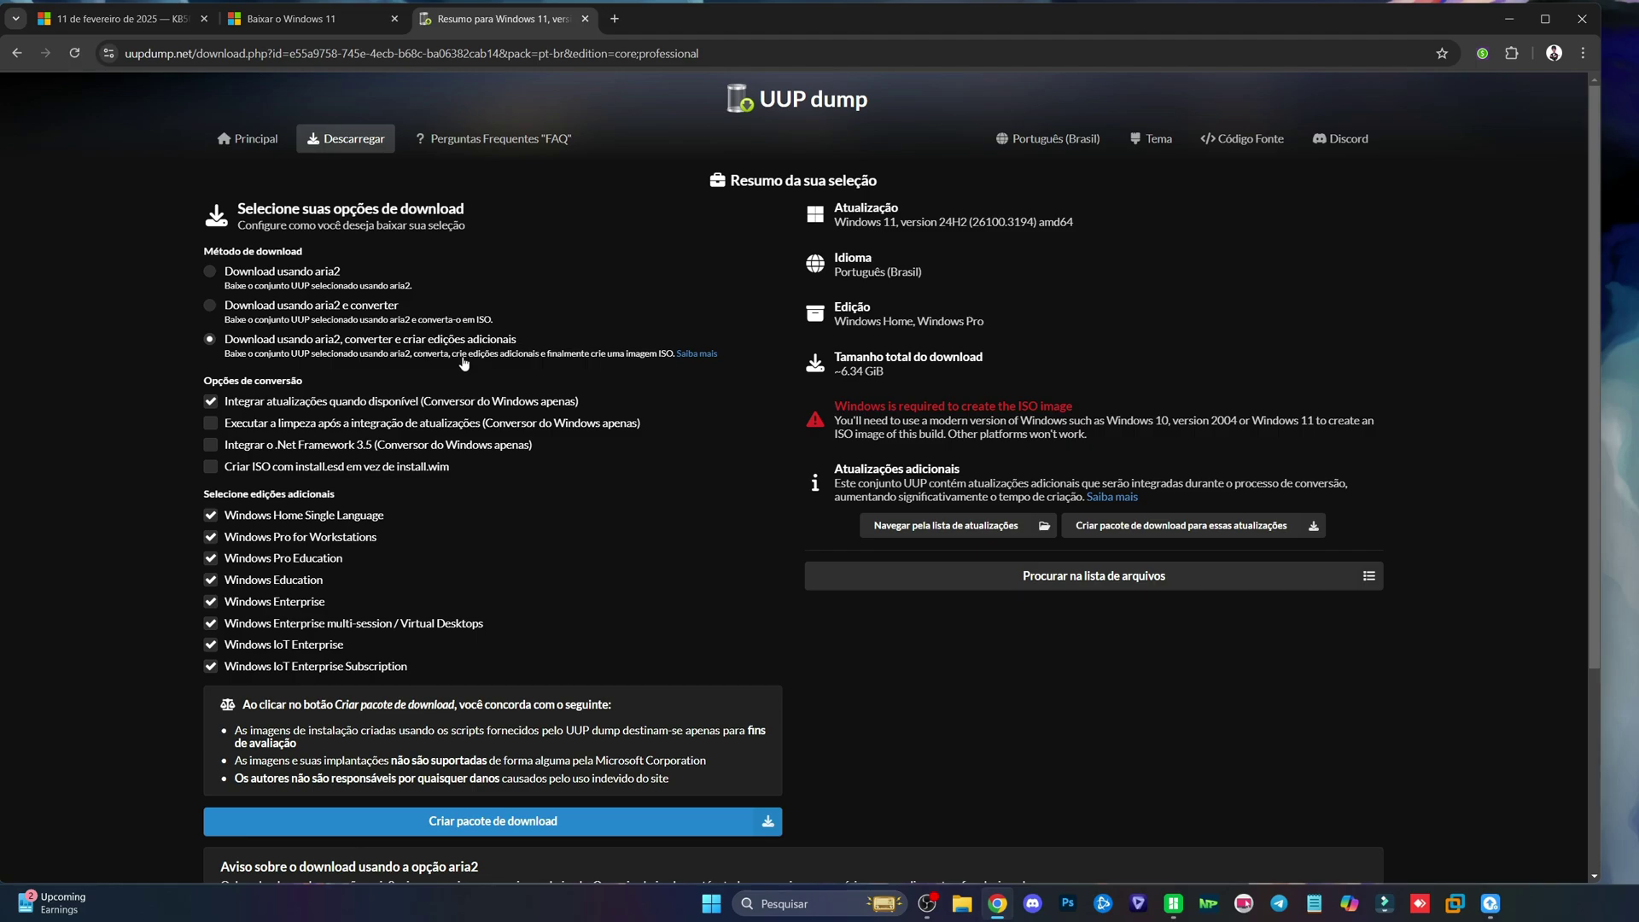
pyautogui.click(265, 316)
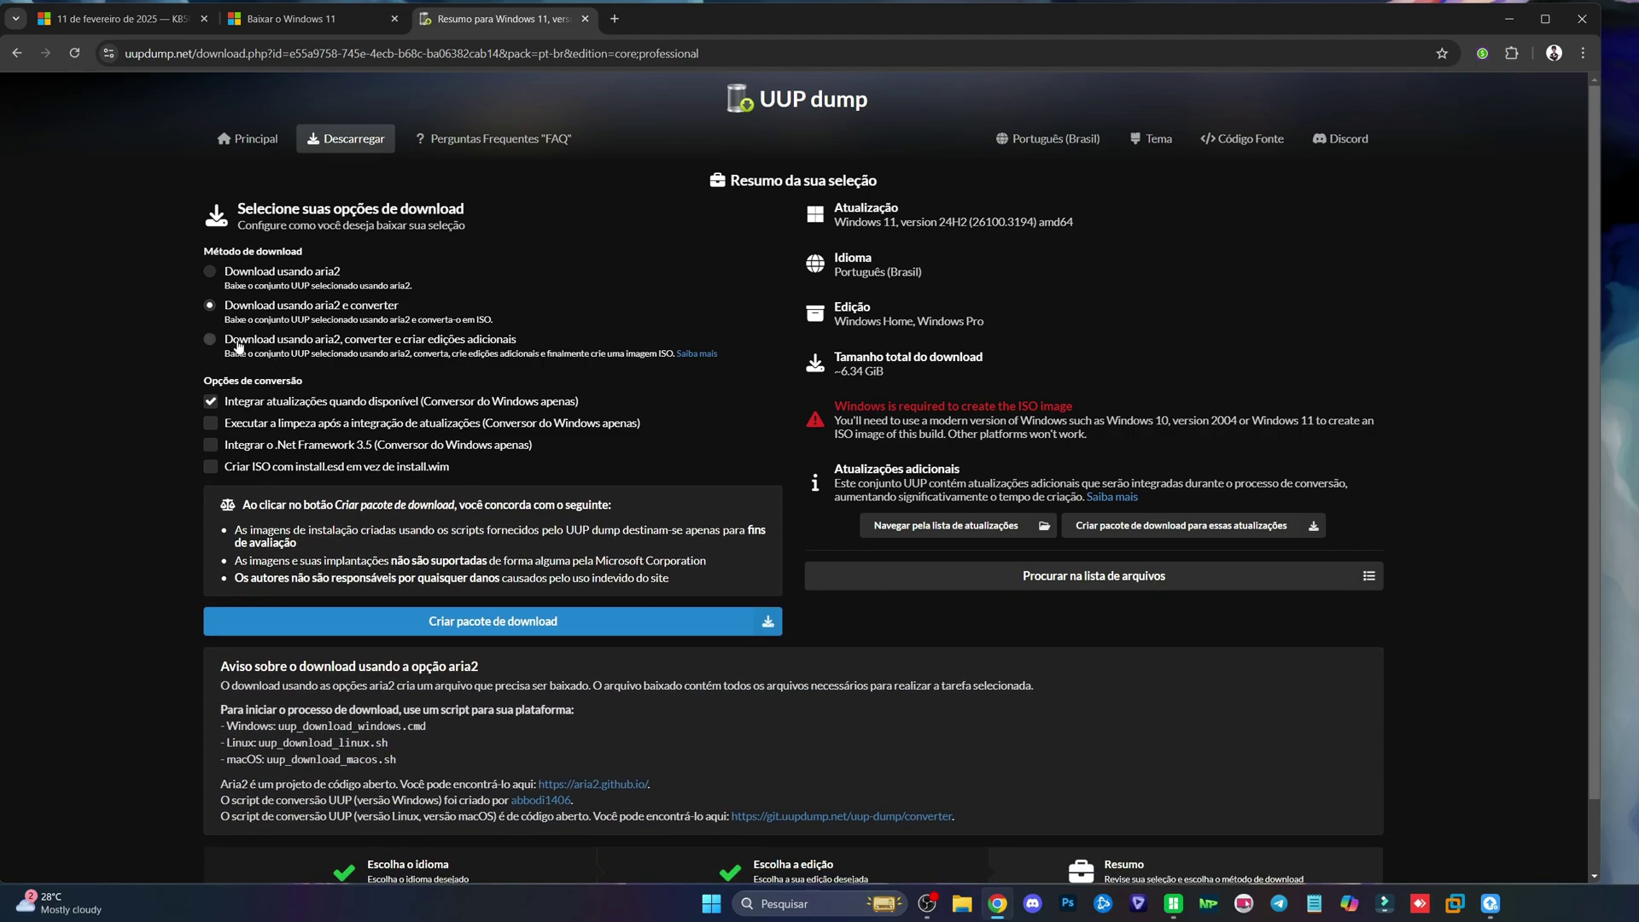
pyautogui.click(240, 342)
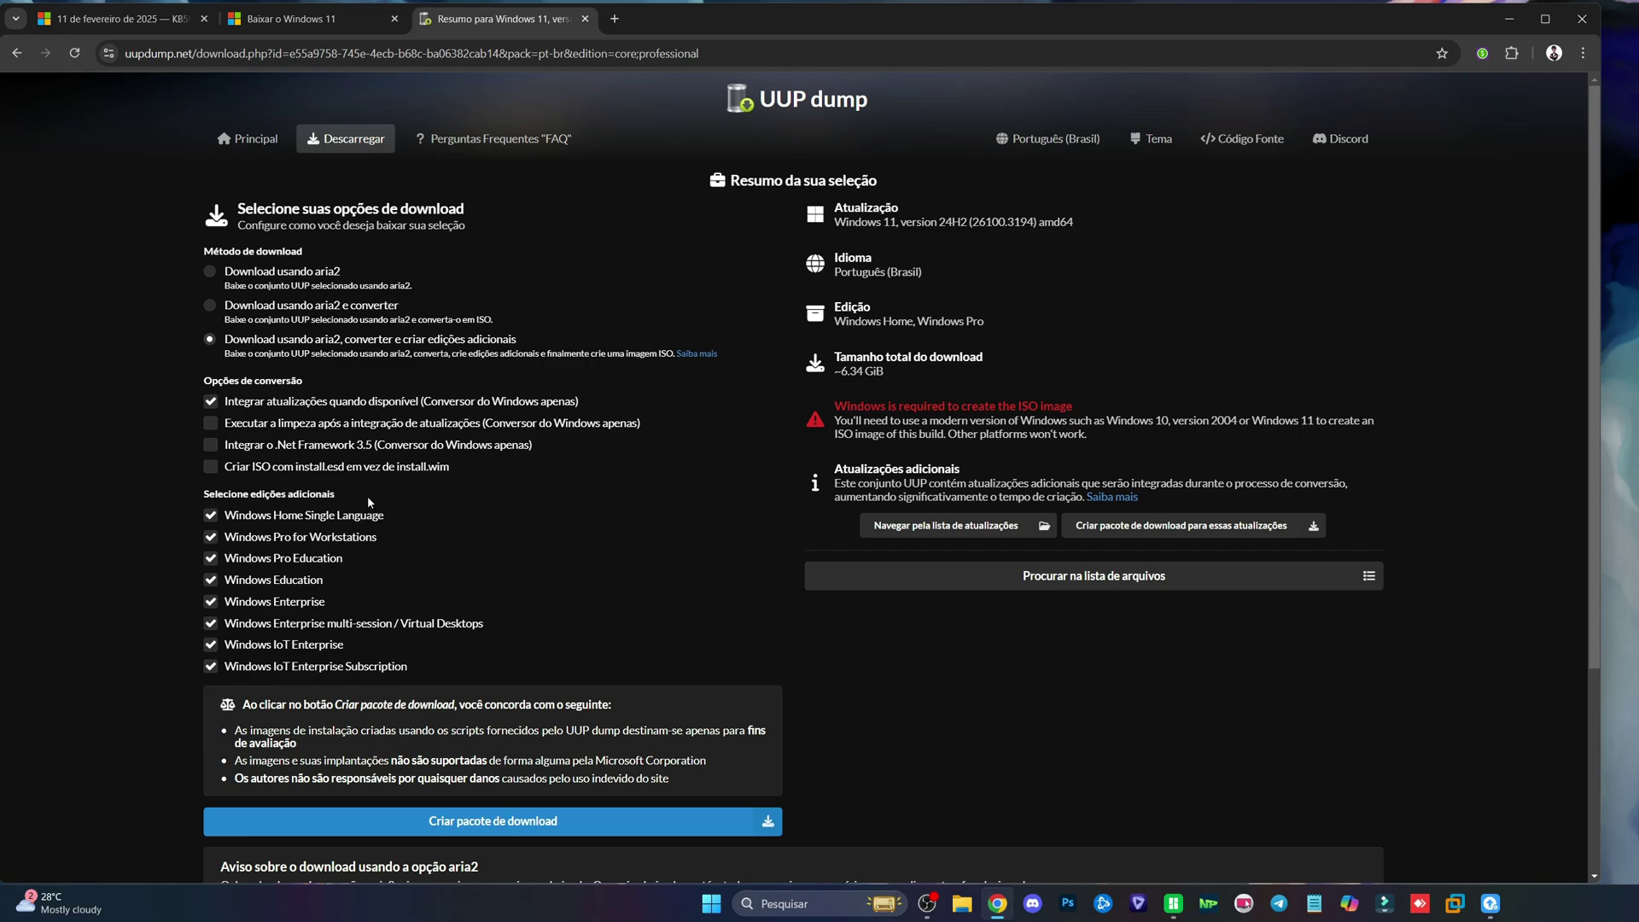
# Create and download the package with update integration and all listed additional editions selected
pyautogui.click(213, 472)
pyautogui.click(220, 449)
pyautogui.click(214, 468)
pyautogui.scroll(-3, 367, 411)
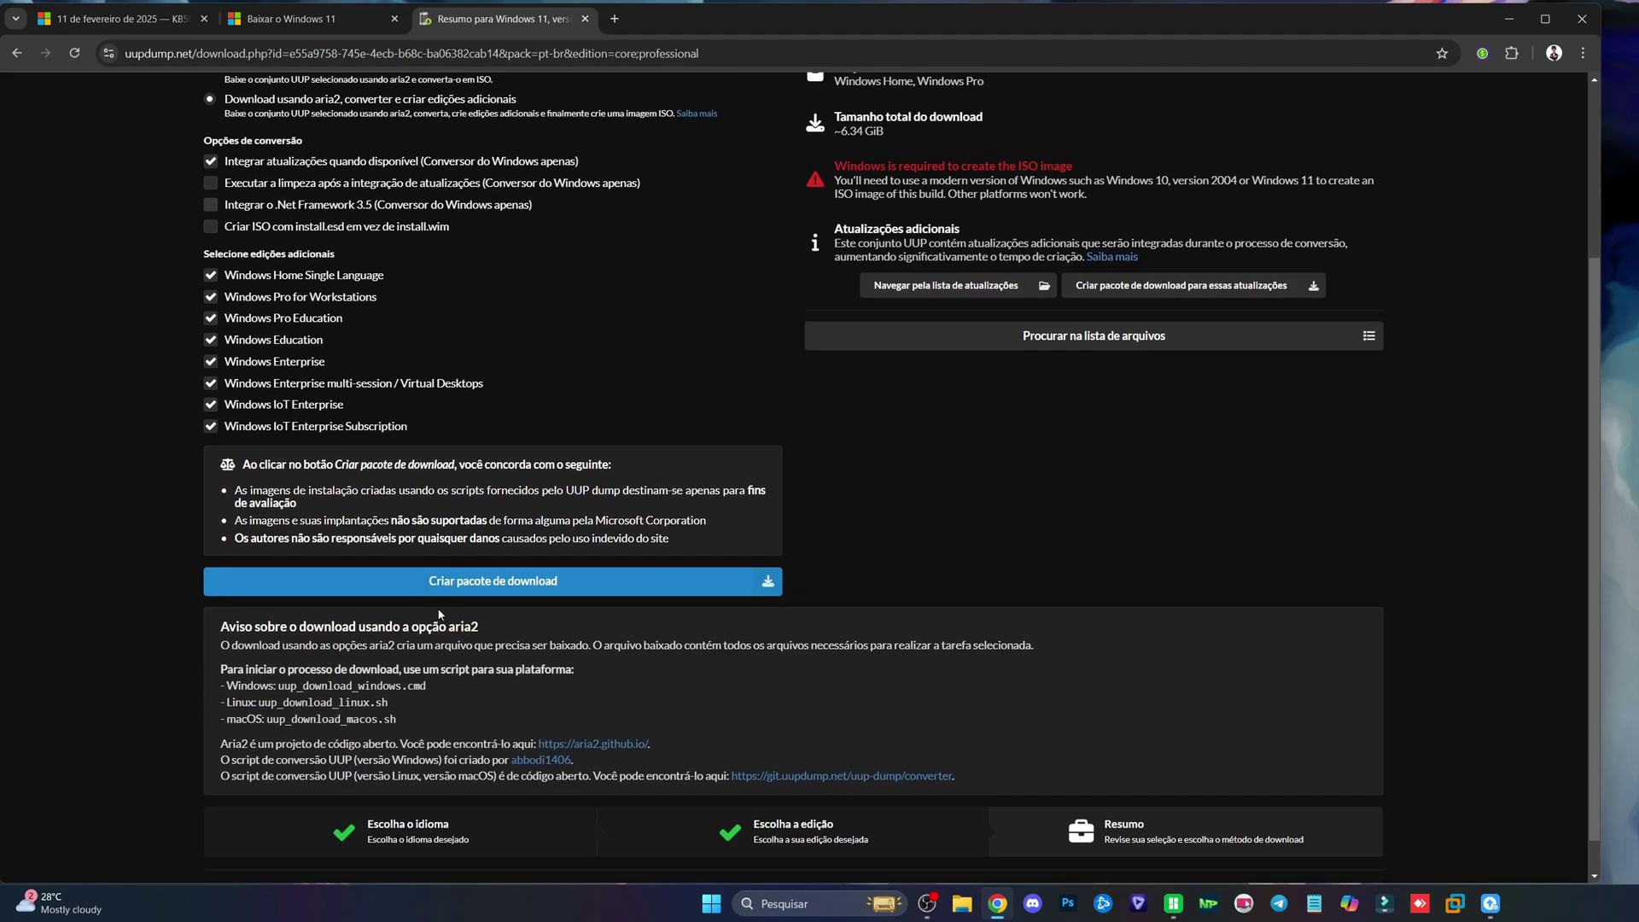
pyautogui.click(477, 593)
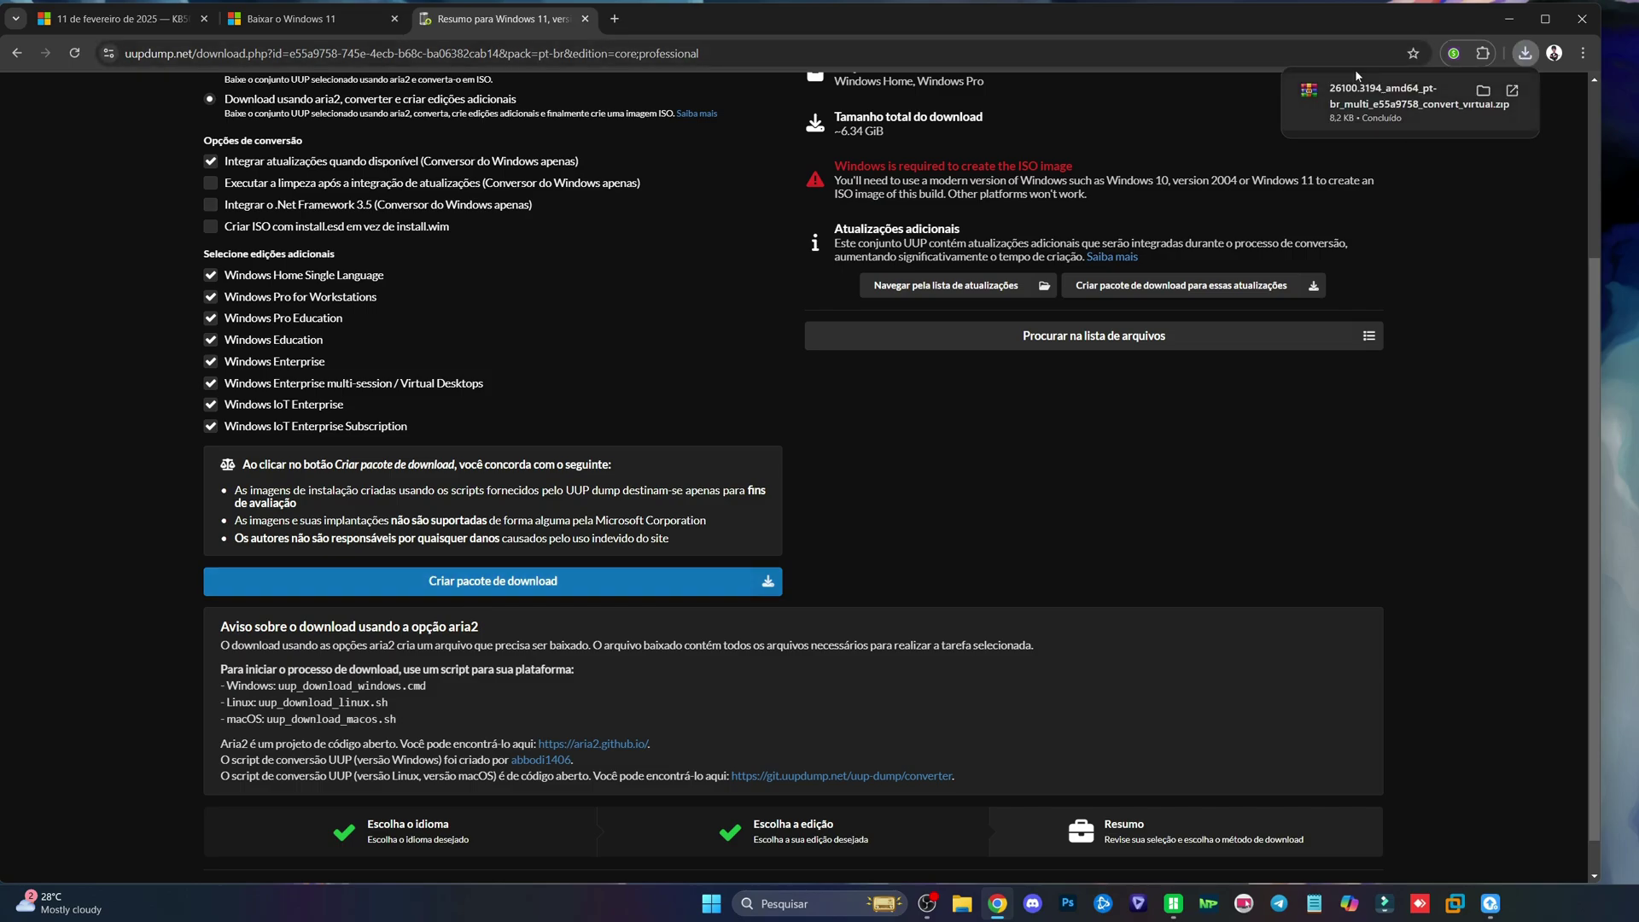
# Move the downloaded 26100.3194 ZIP package from its download folder to the root of drive C:, granting administrator permission
pyautogui.click(1483, 92)
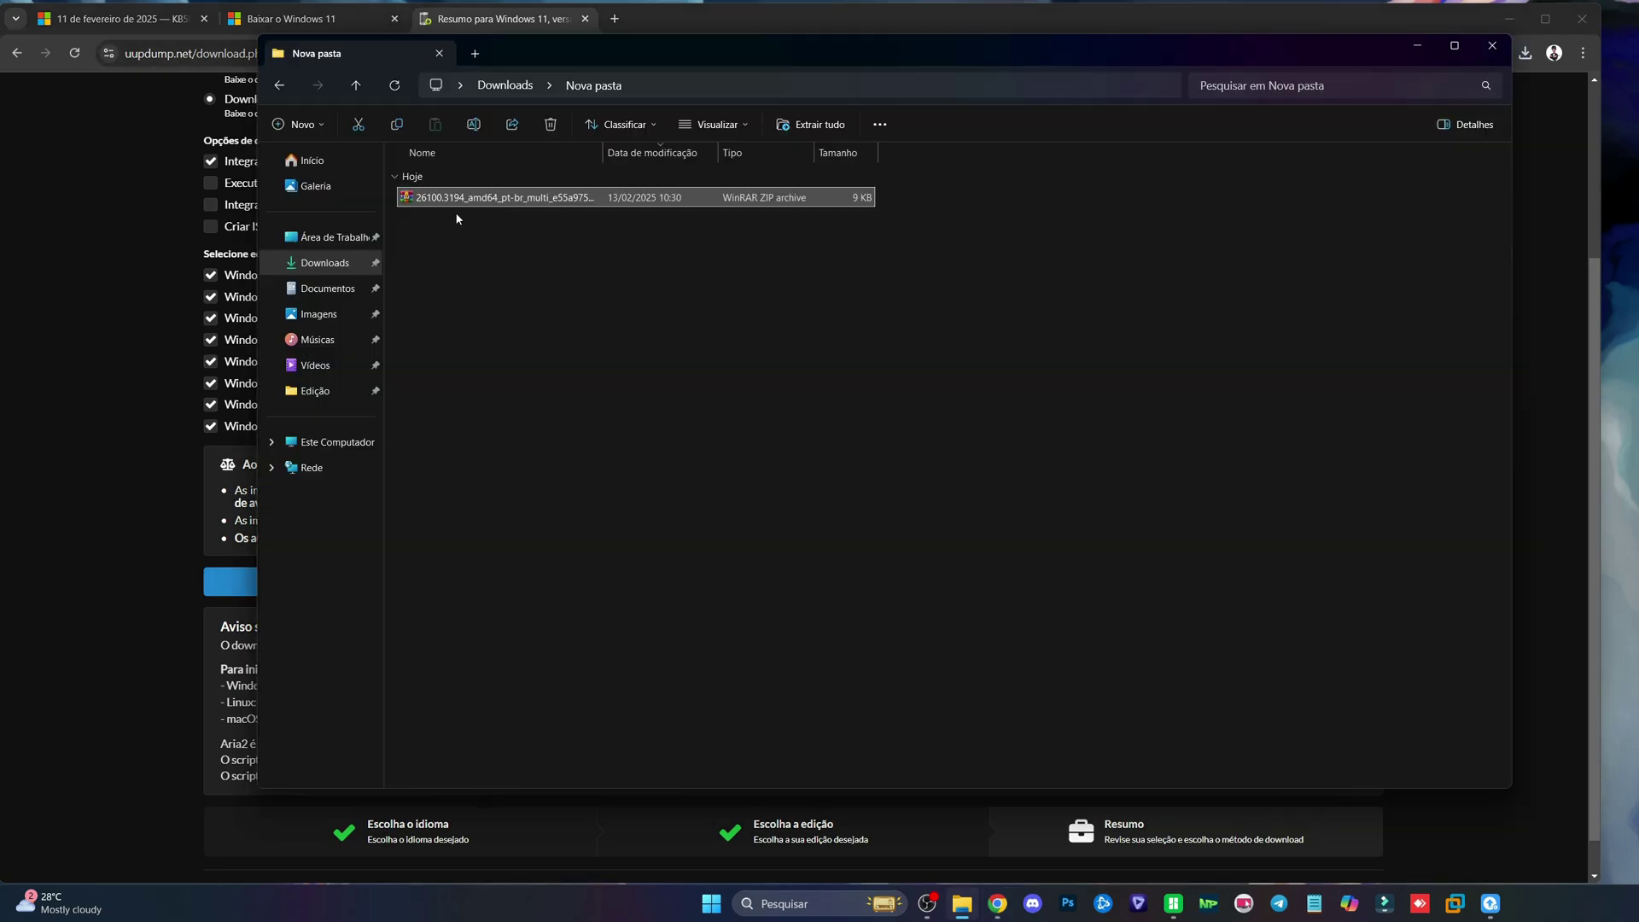
pyautogui.rightClick(448, 203)
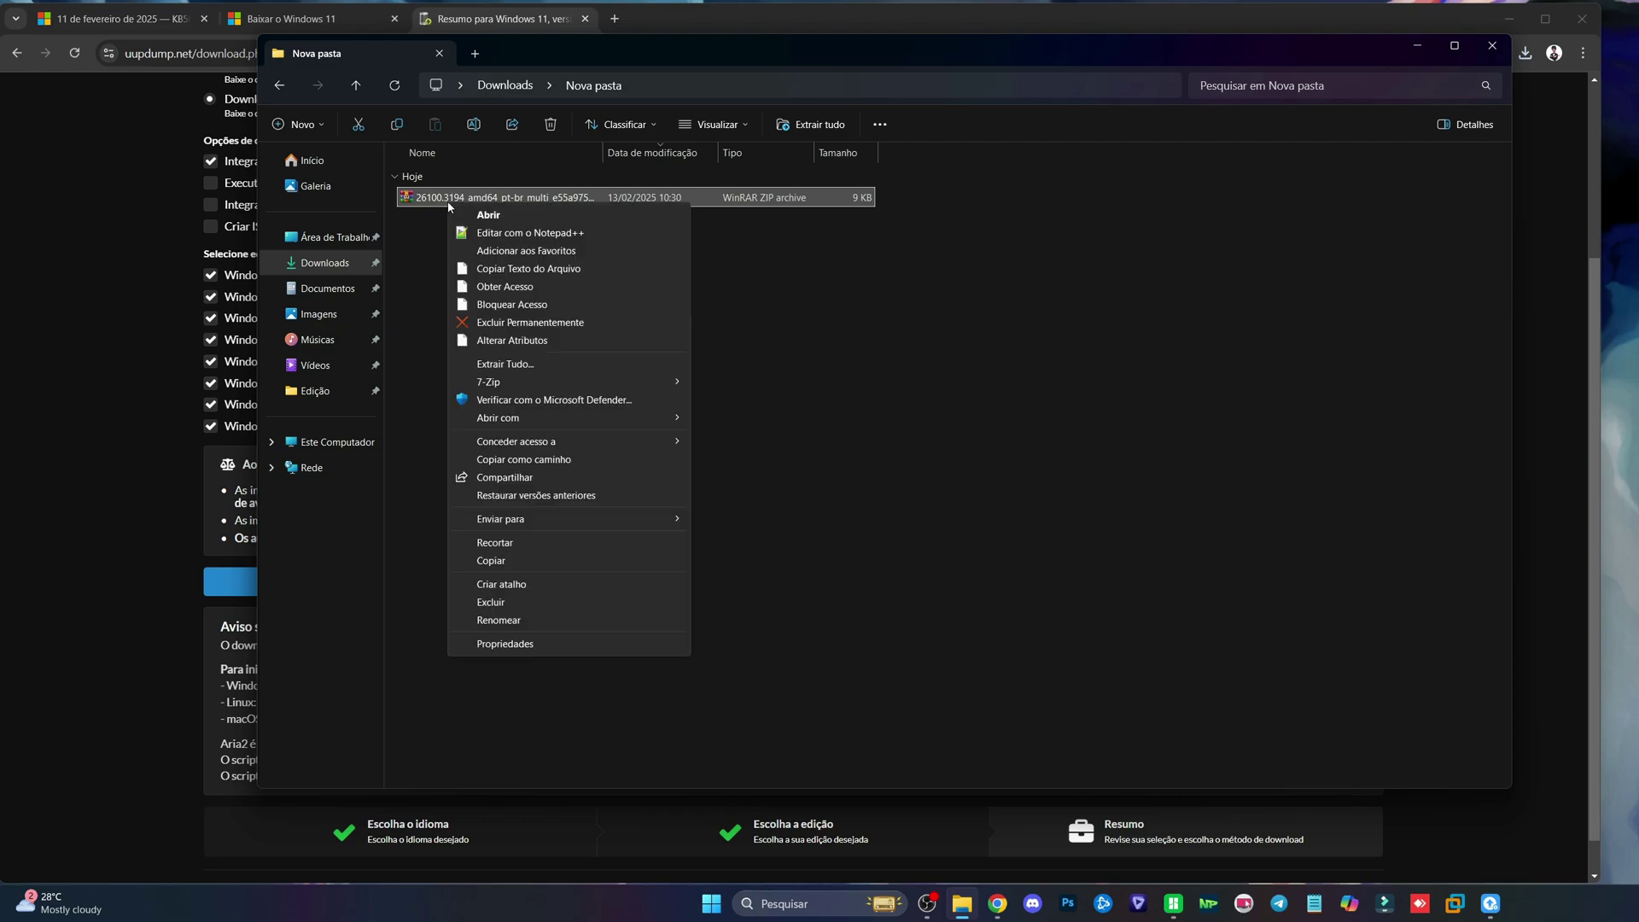
pyautogui.click(508, 543)
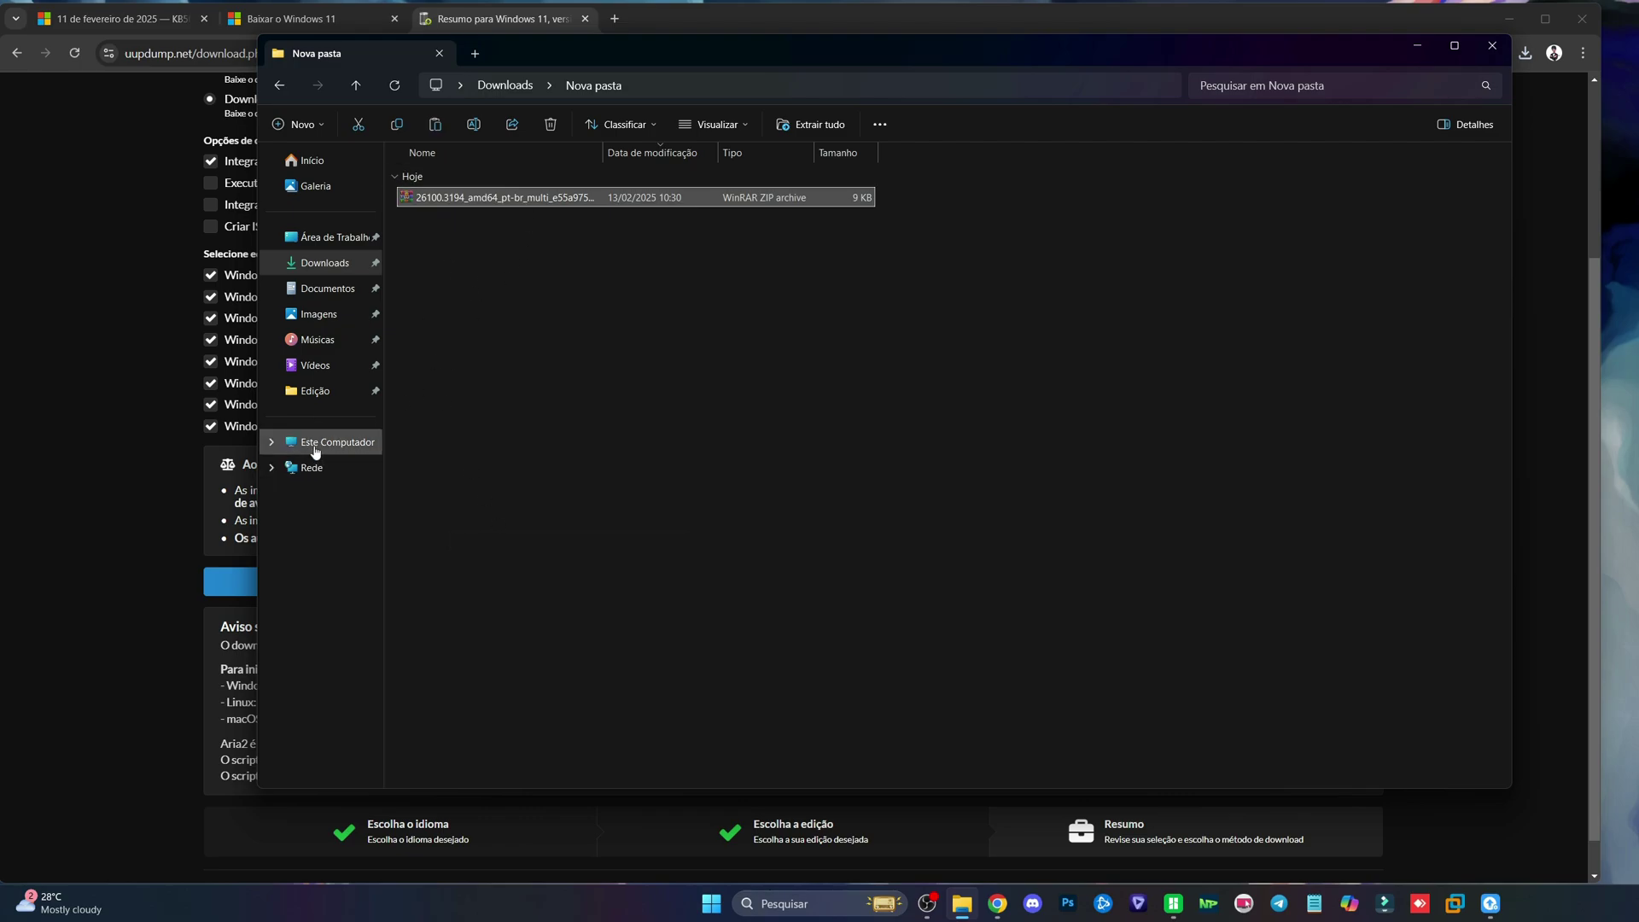
pyautogui.click(309, 441)
pyautogui.doubleClick(492, 200)
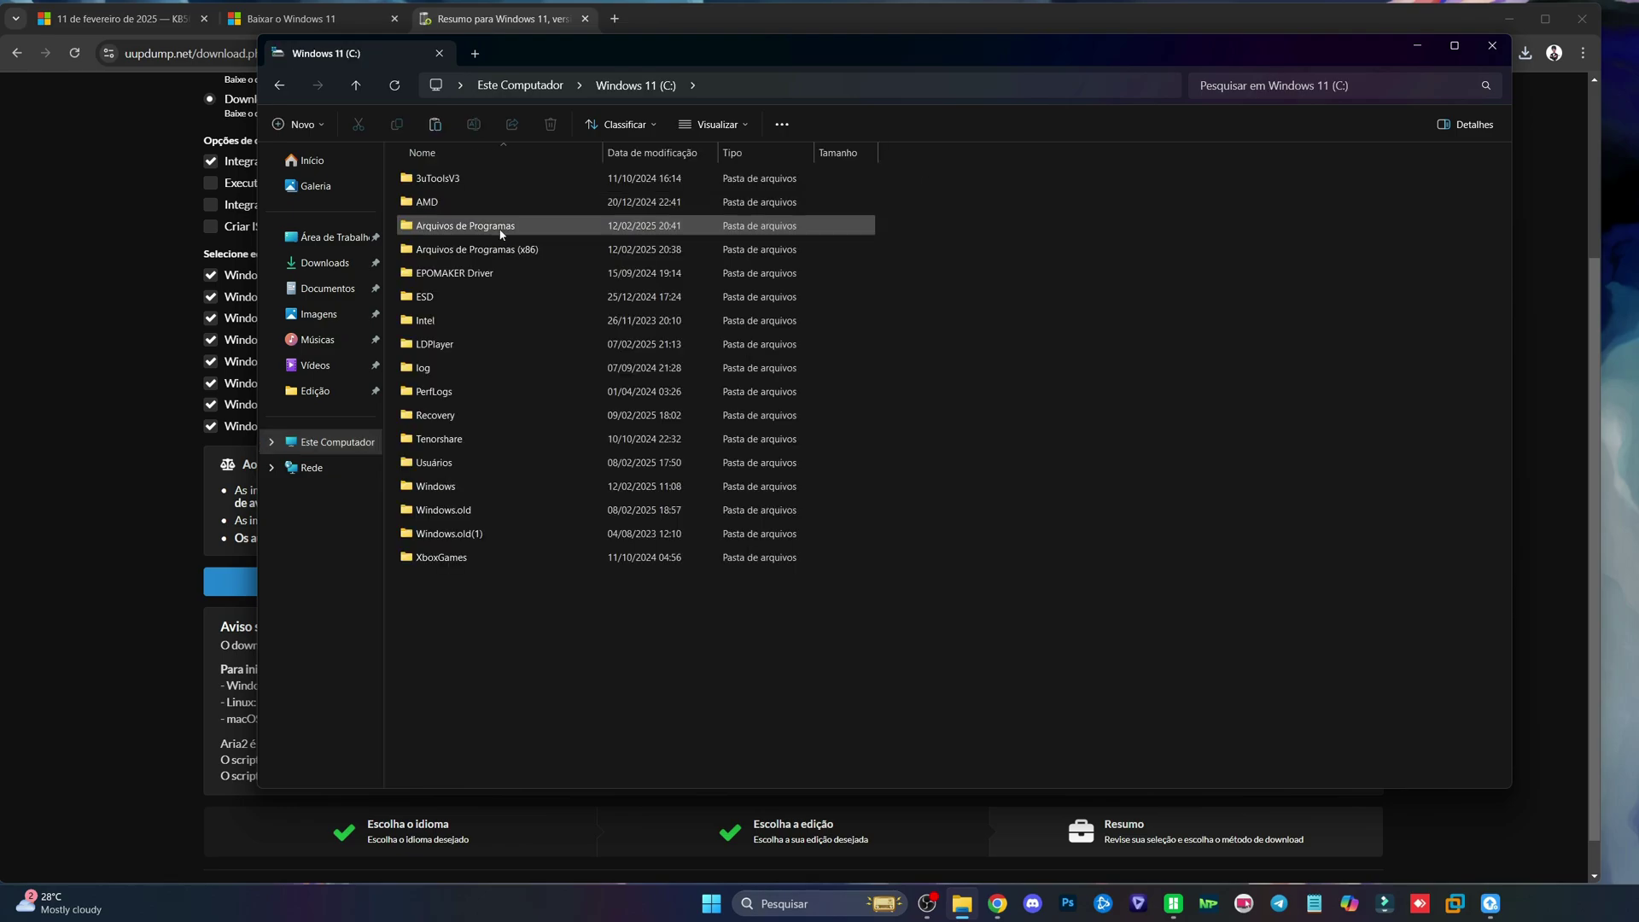
pyautogui.rightClick(934, 210)
pyautogui.click(982, 299)
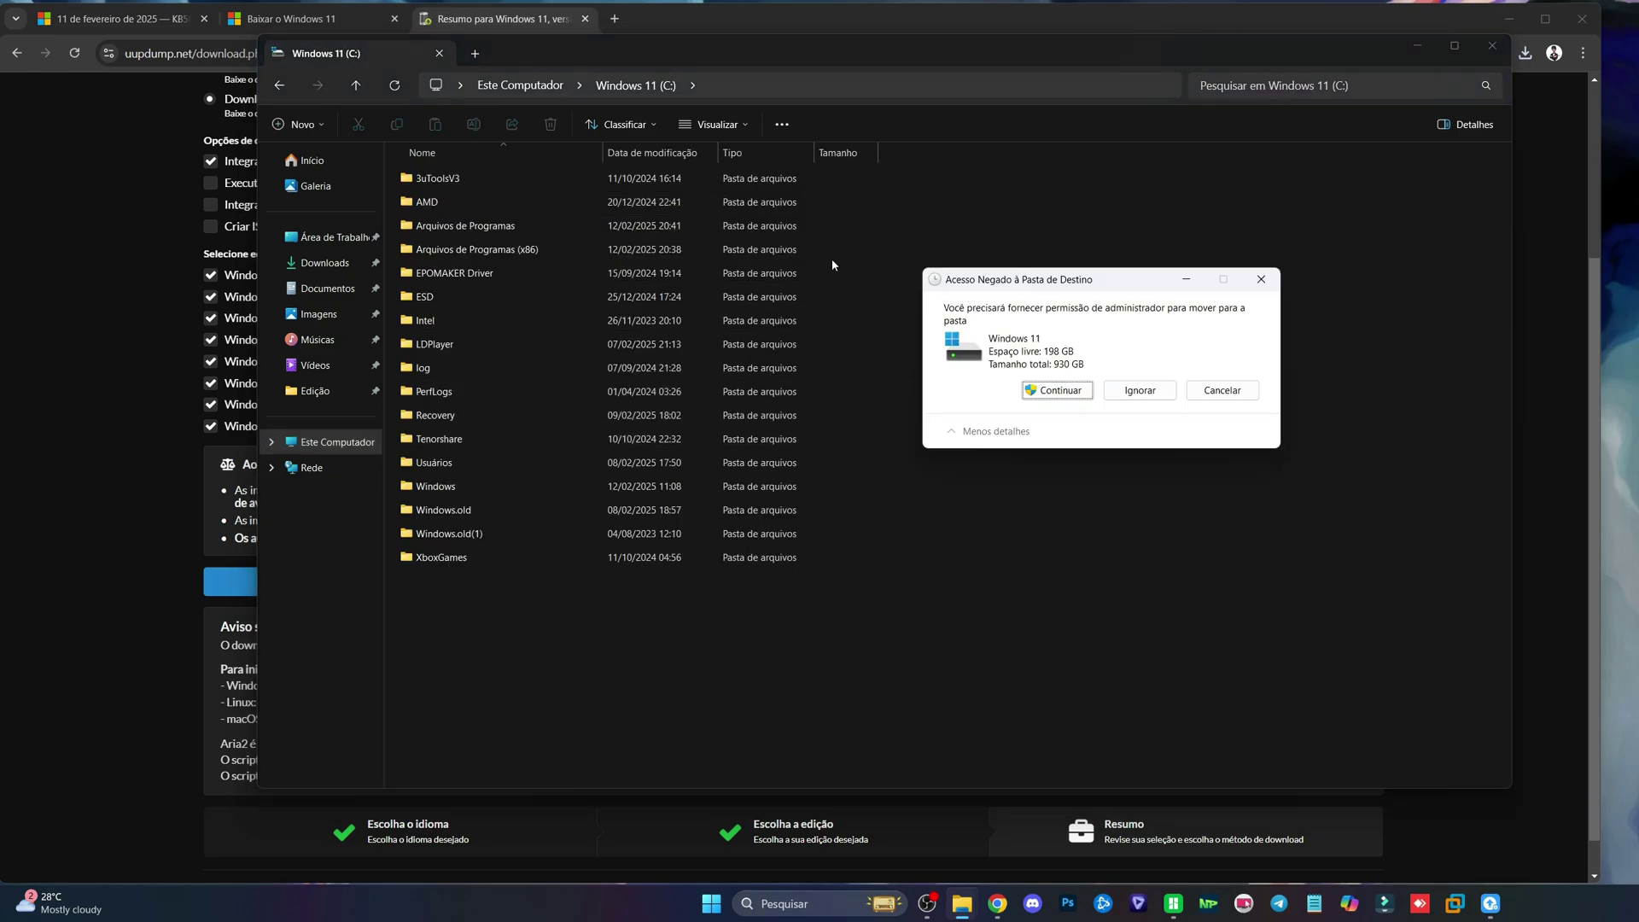
pyautogui.click(1069, 390)
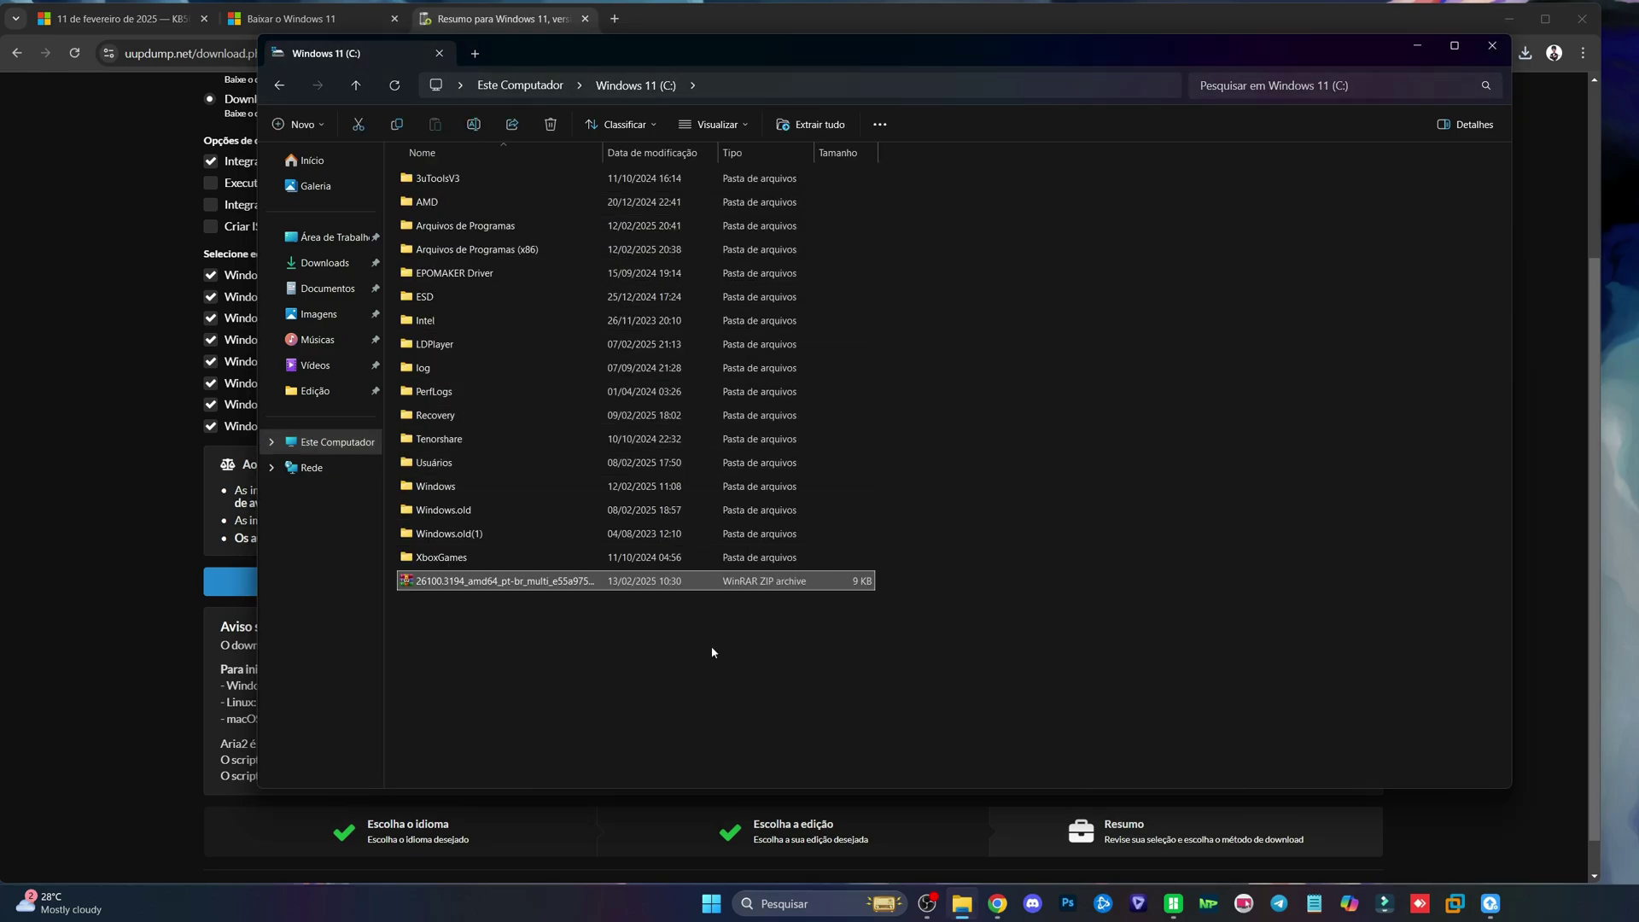
# Extract the ZIP package with 7-Zip into a folder named after the archive, and open that folder
pyautogui.rightClick(437, 581)
pyautogui.moveTo(602, 309)
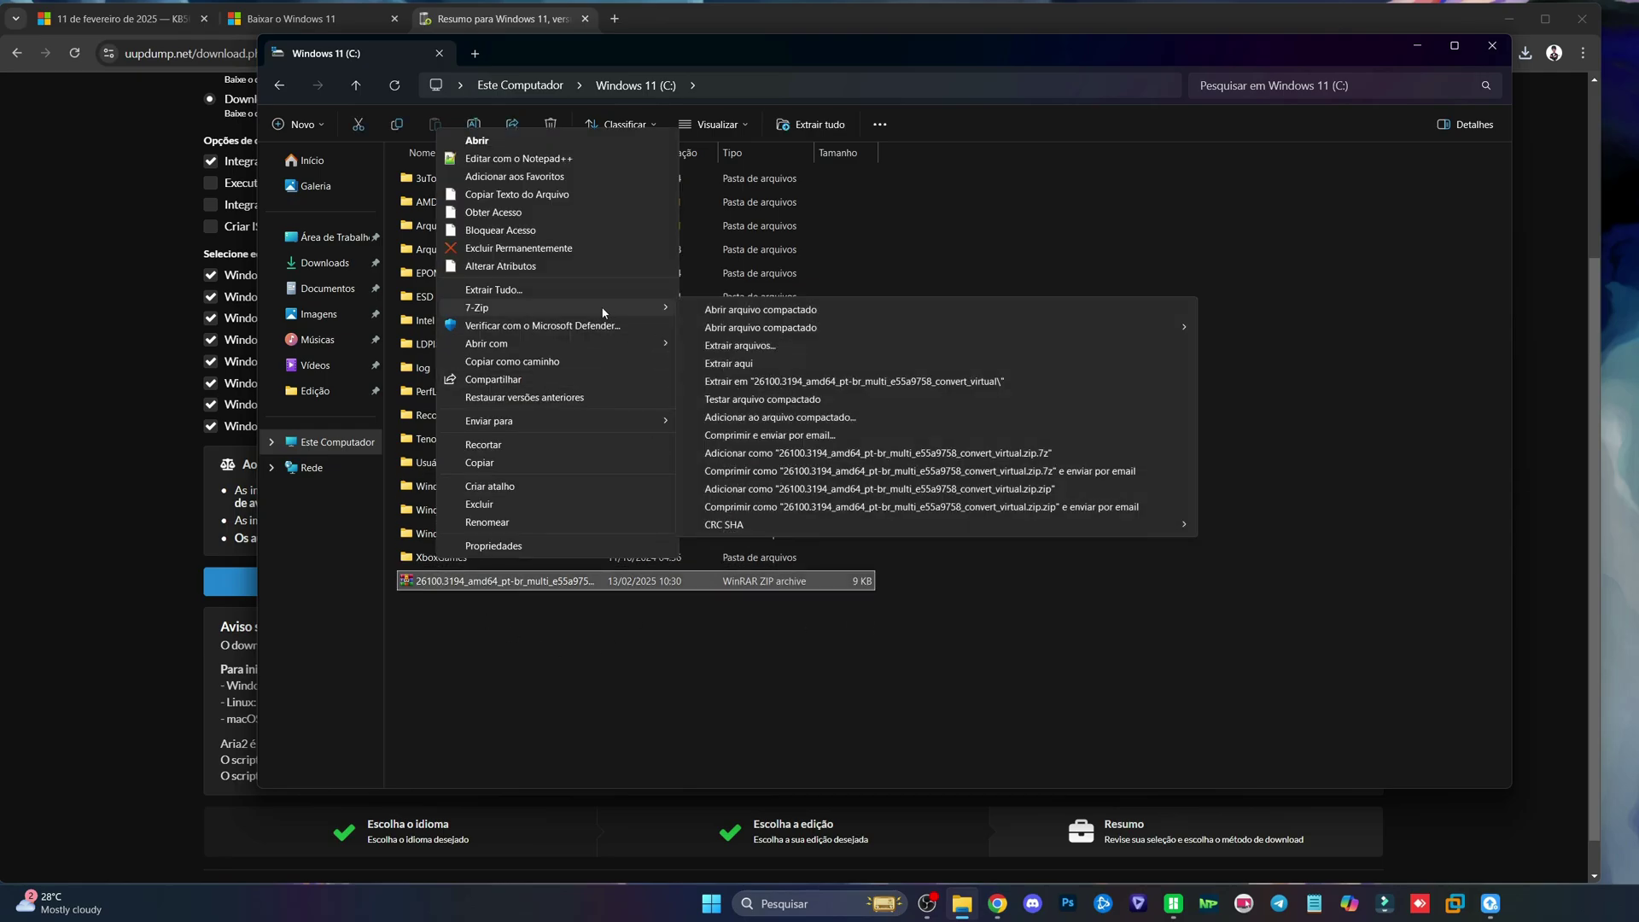
pyautogui.click(764, 381)
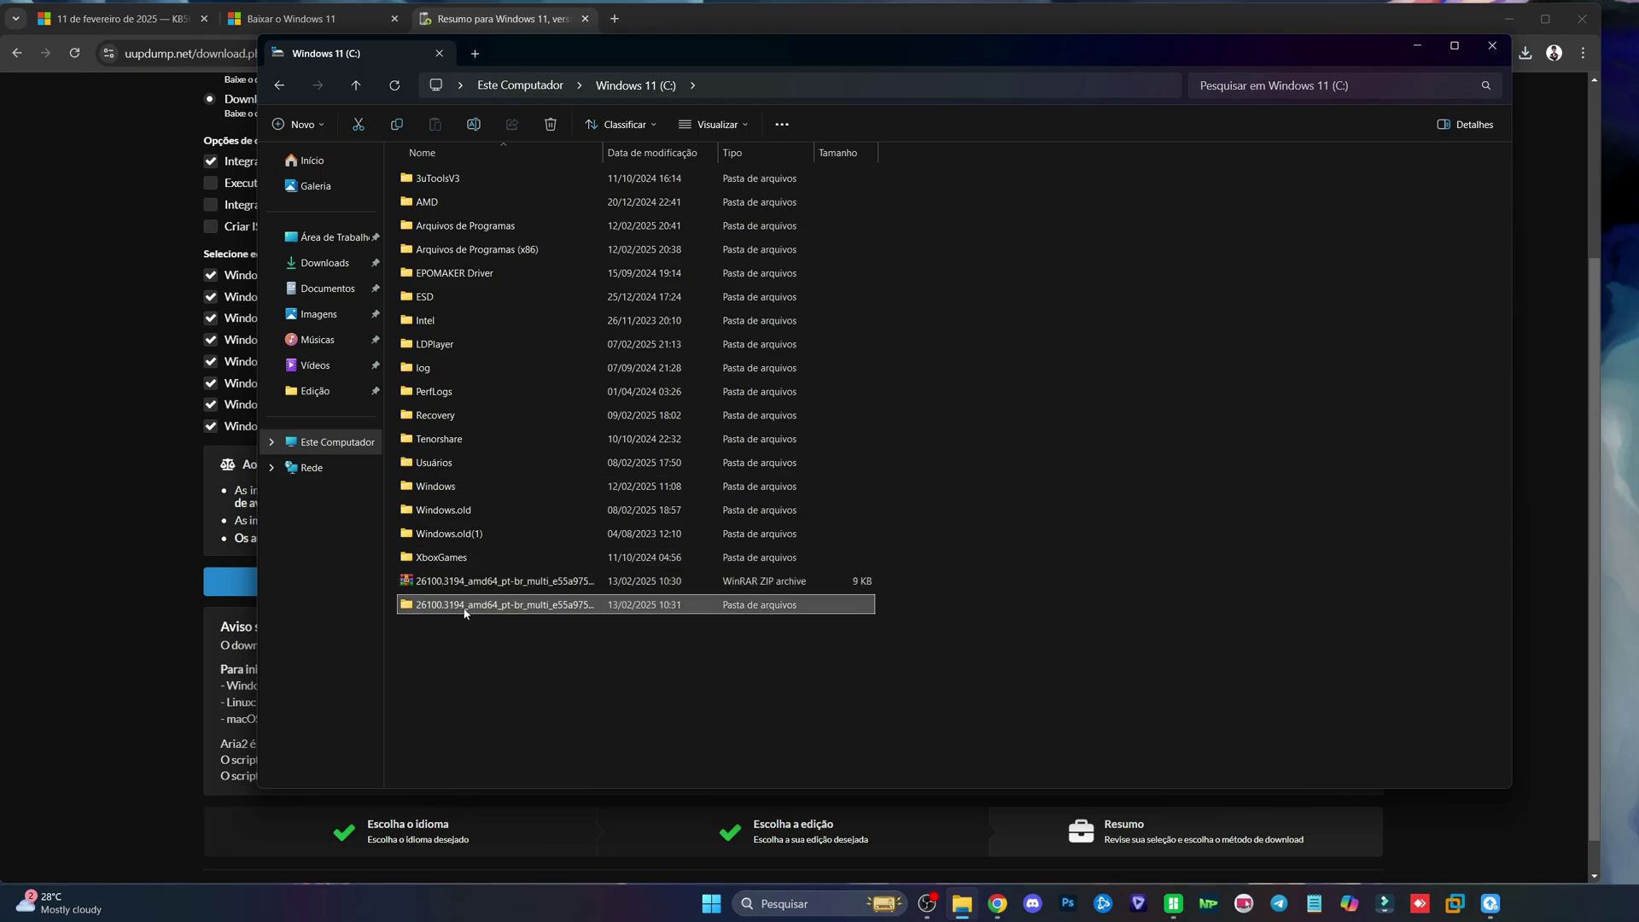
pyautogui.doubleClick(461, 606)
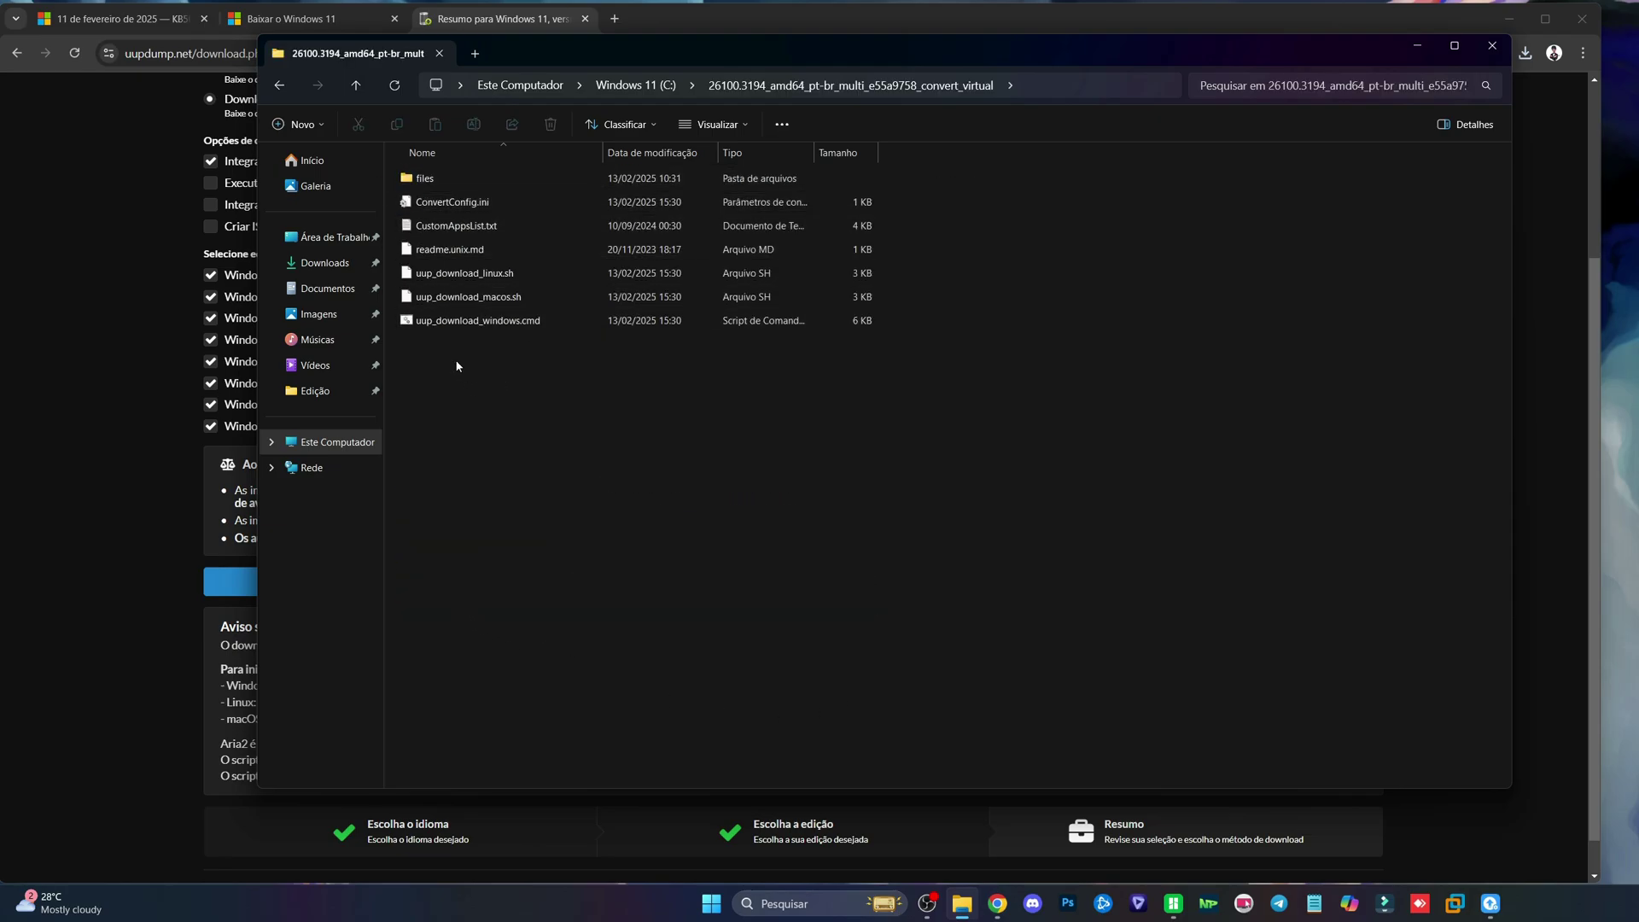
# Run uup_download_windows.cmd as administrator, approve the elevation request, and move its console window clear of the folder list
pyautogui.rightClick(427, 321)
pyautogui.click(406, 379)
pyautogui.click(406, 379)
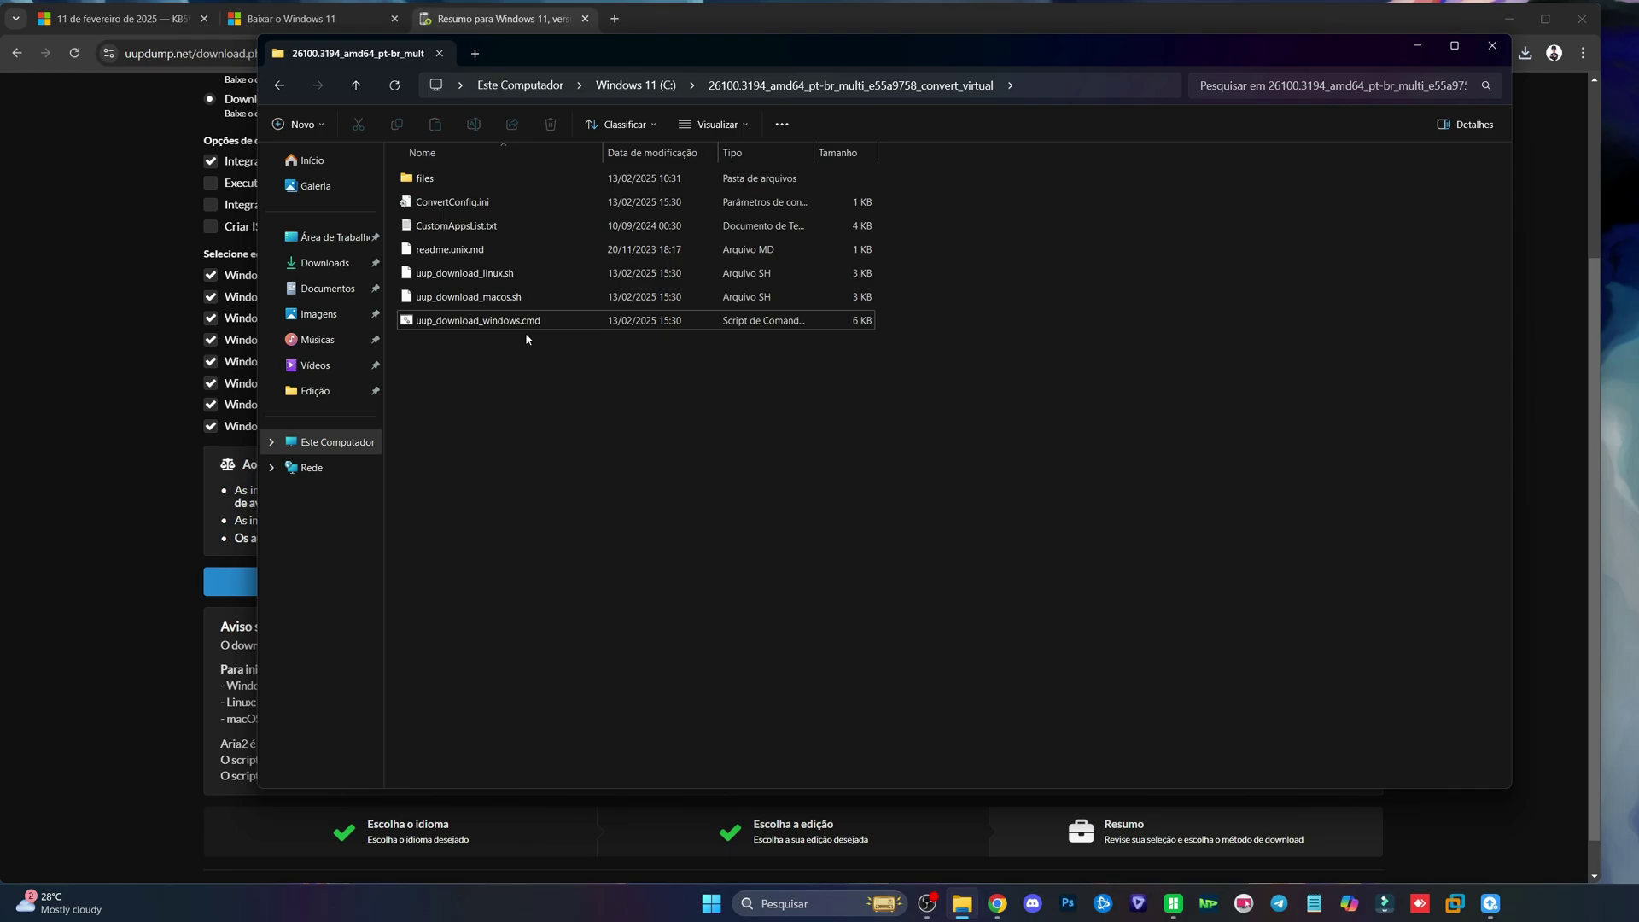
pyautogui.rightClick(461, 325)
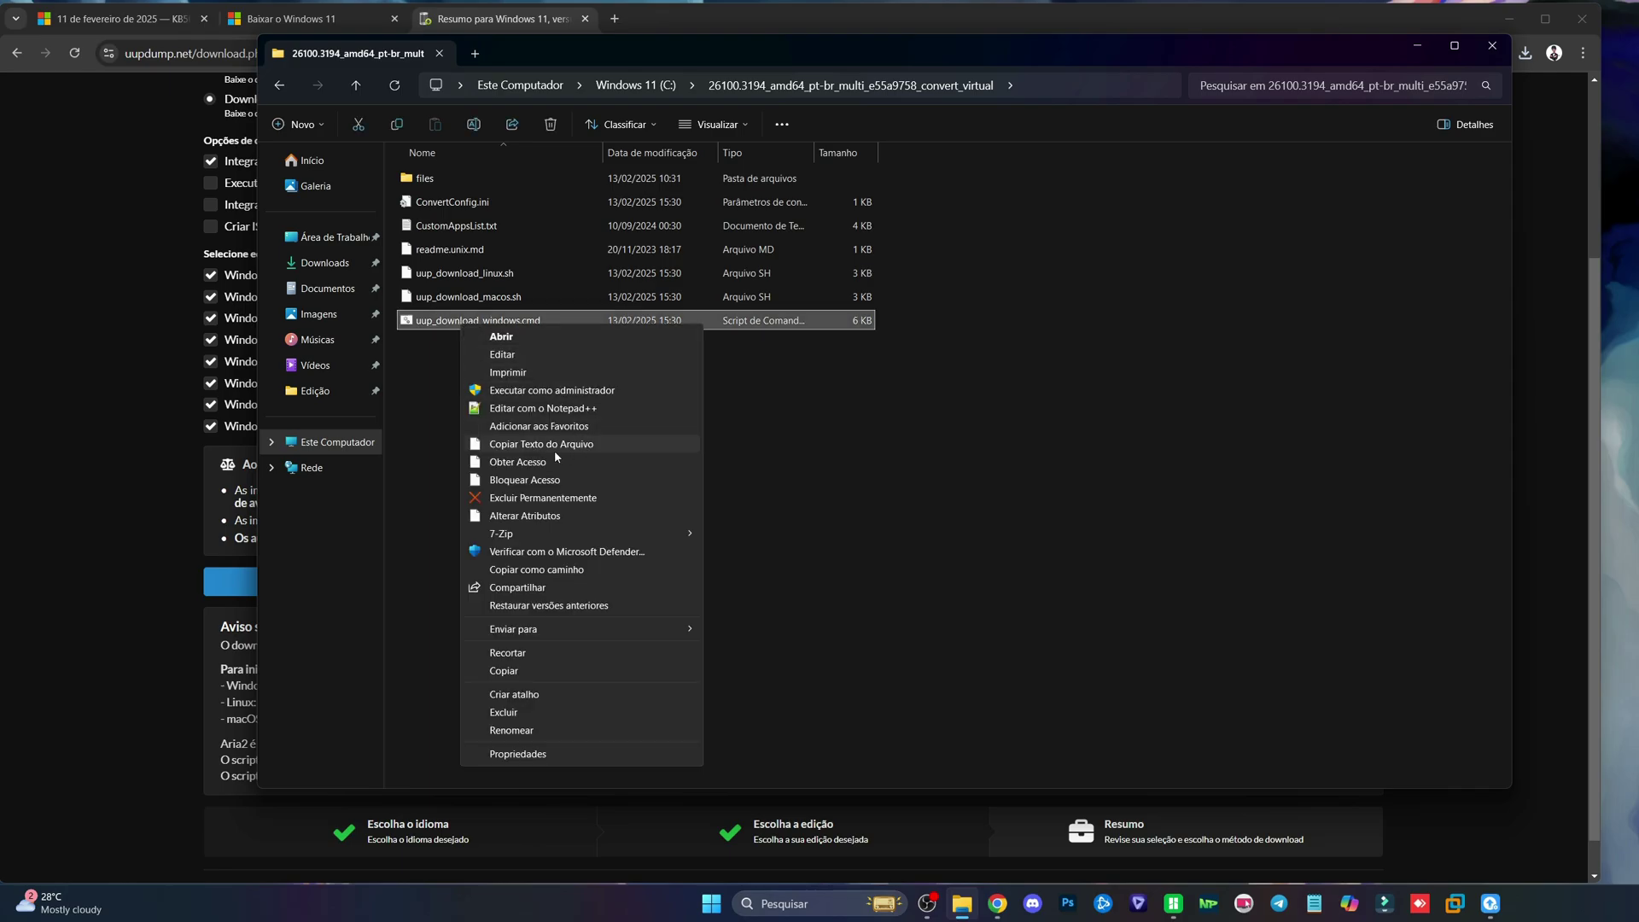
pyautogui.click(546, 391)
pyautogui.click(965, 581)
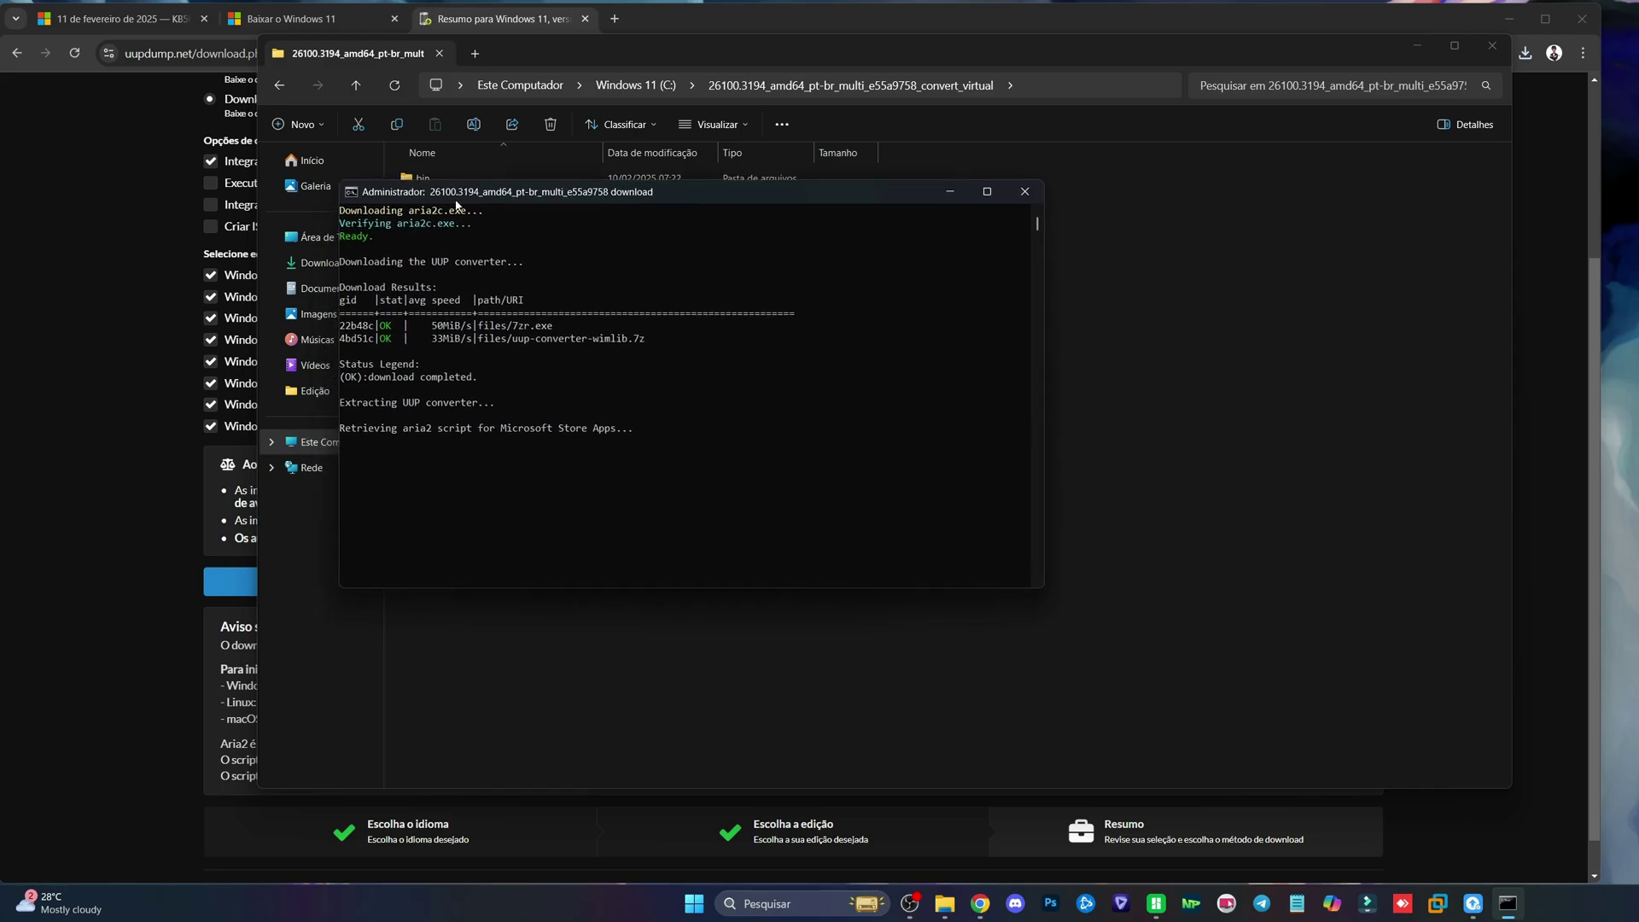
pyautogui.moveTo(507, 193); pyautogui.dragTo(637, 183)
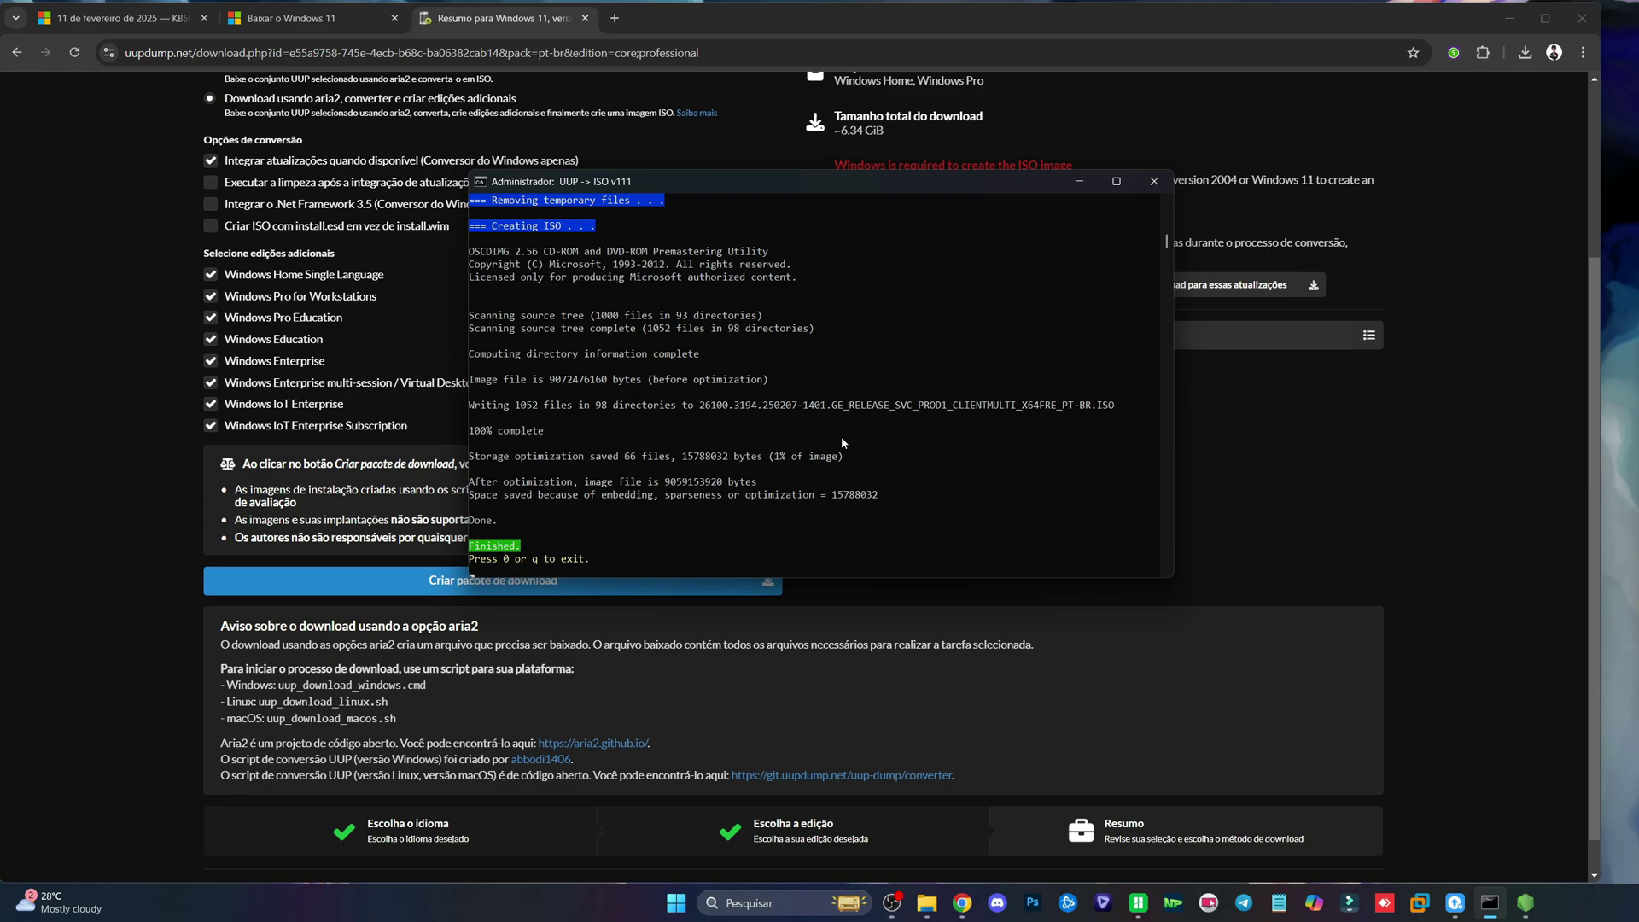
# Review the UUP-to-ISO conversion log in the console, and exit the converter
pyautogui.scroll(15, 598, 469)
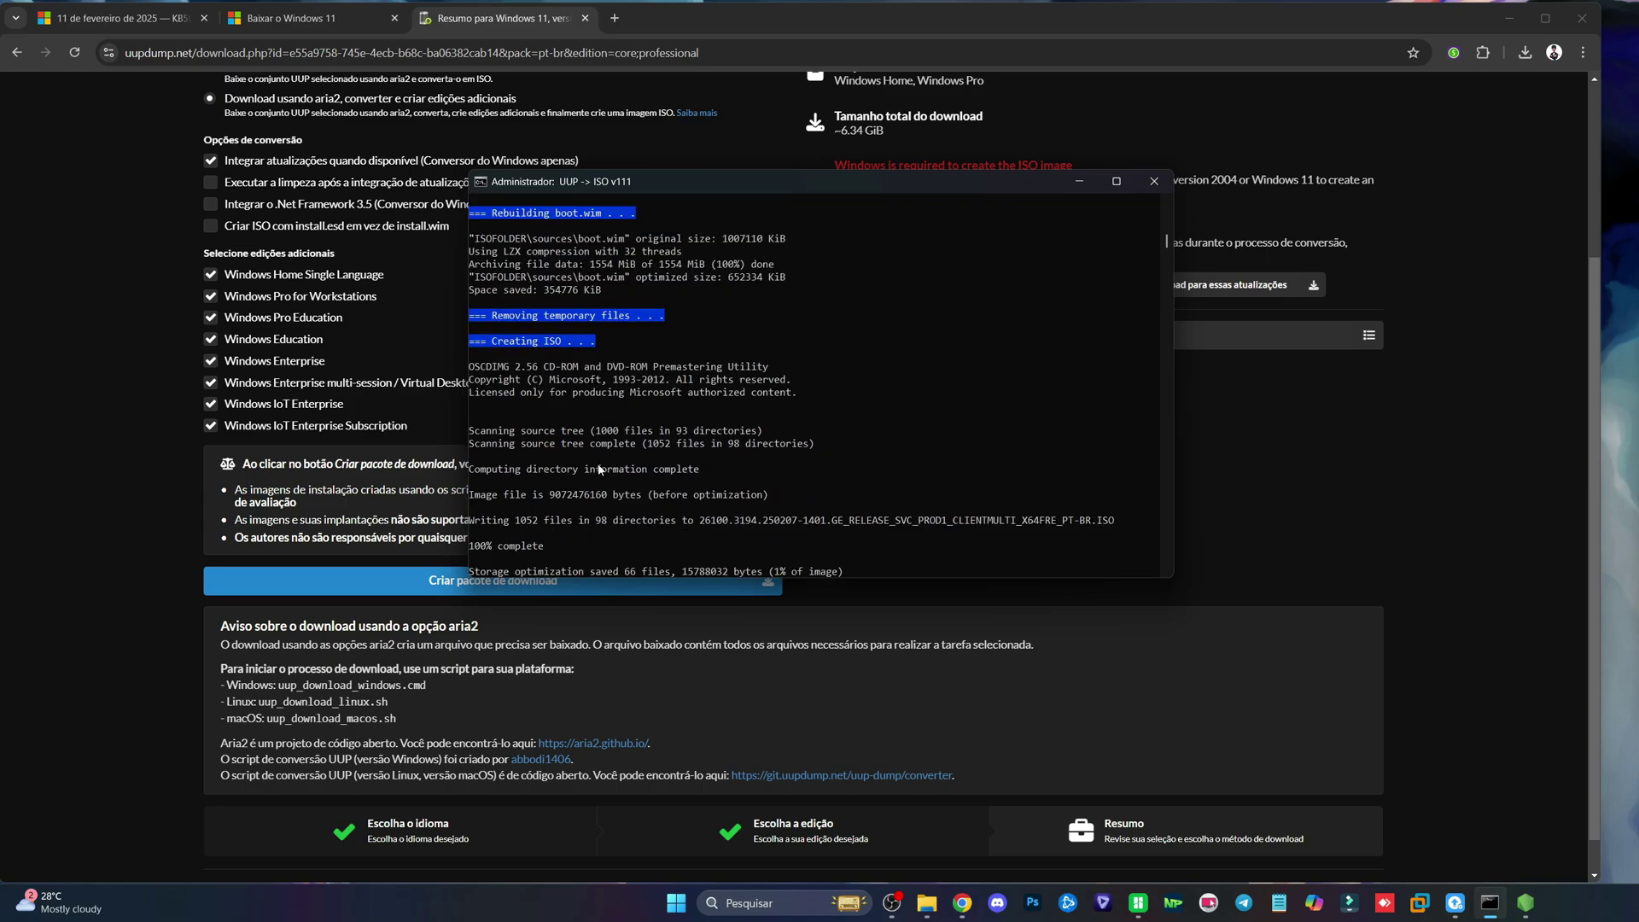
pyautogui.scroll(4, 602, 471)
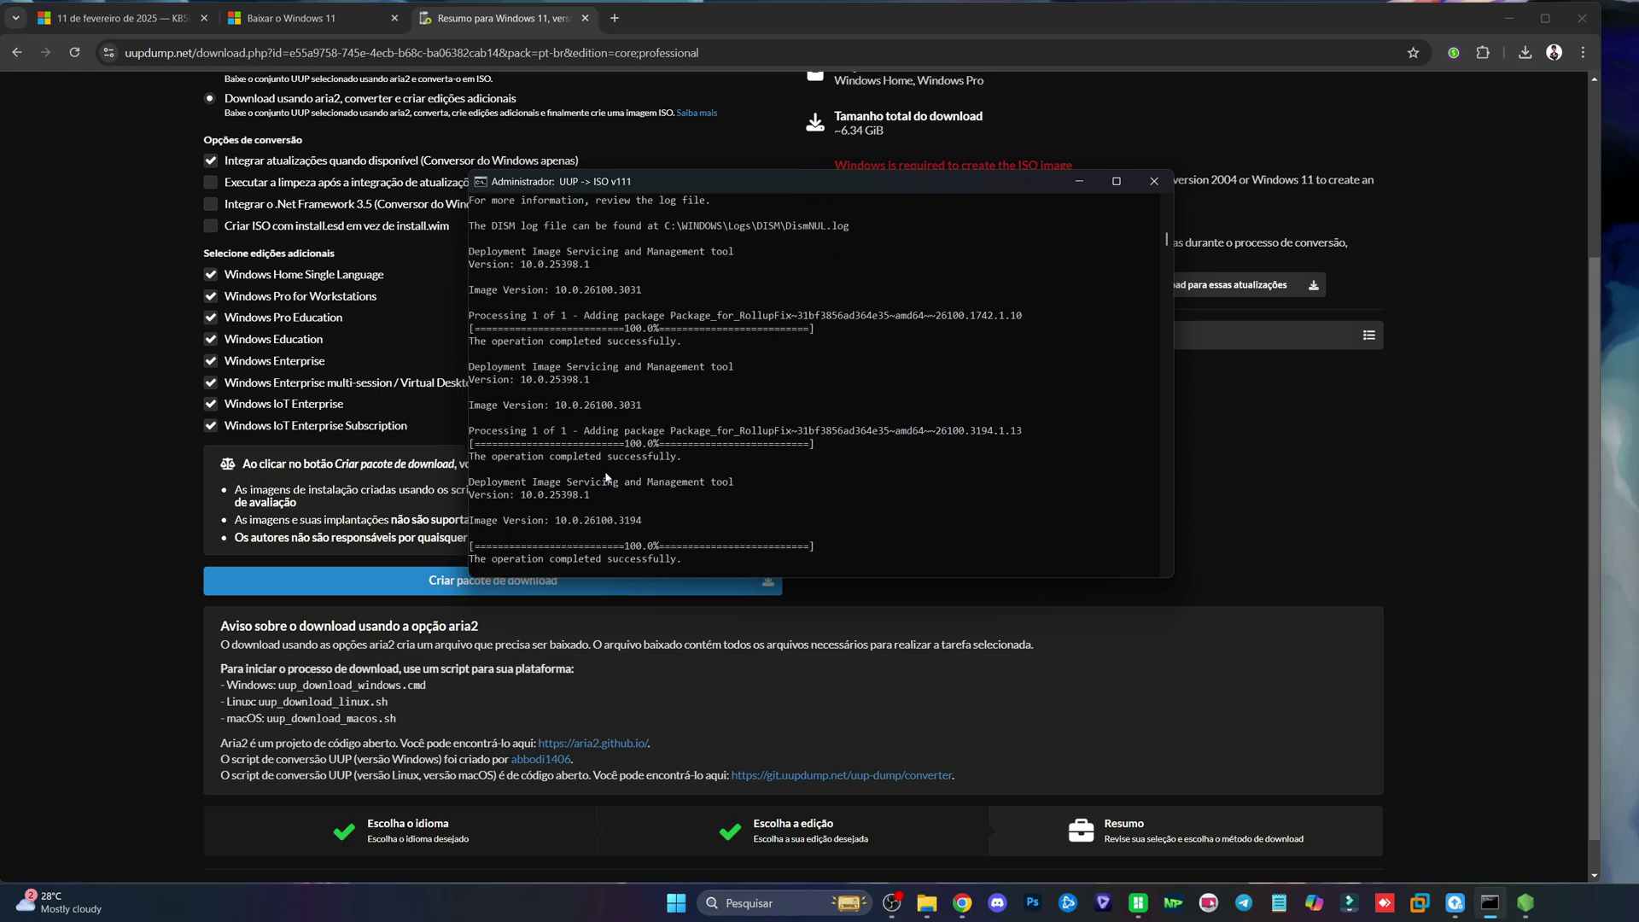
pyautogui.scroll(10, 609, 461)
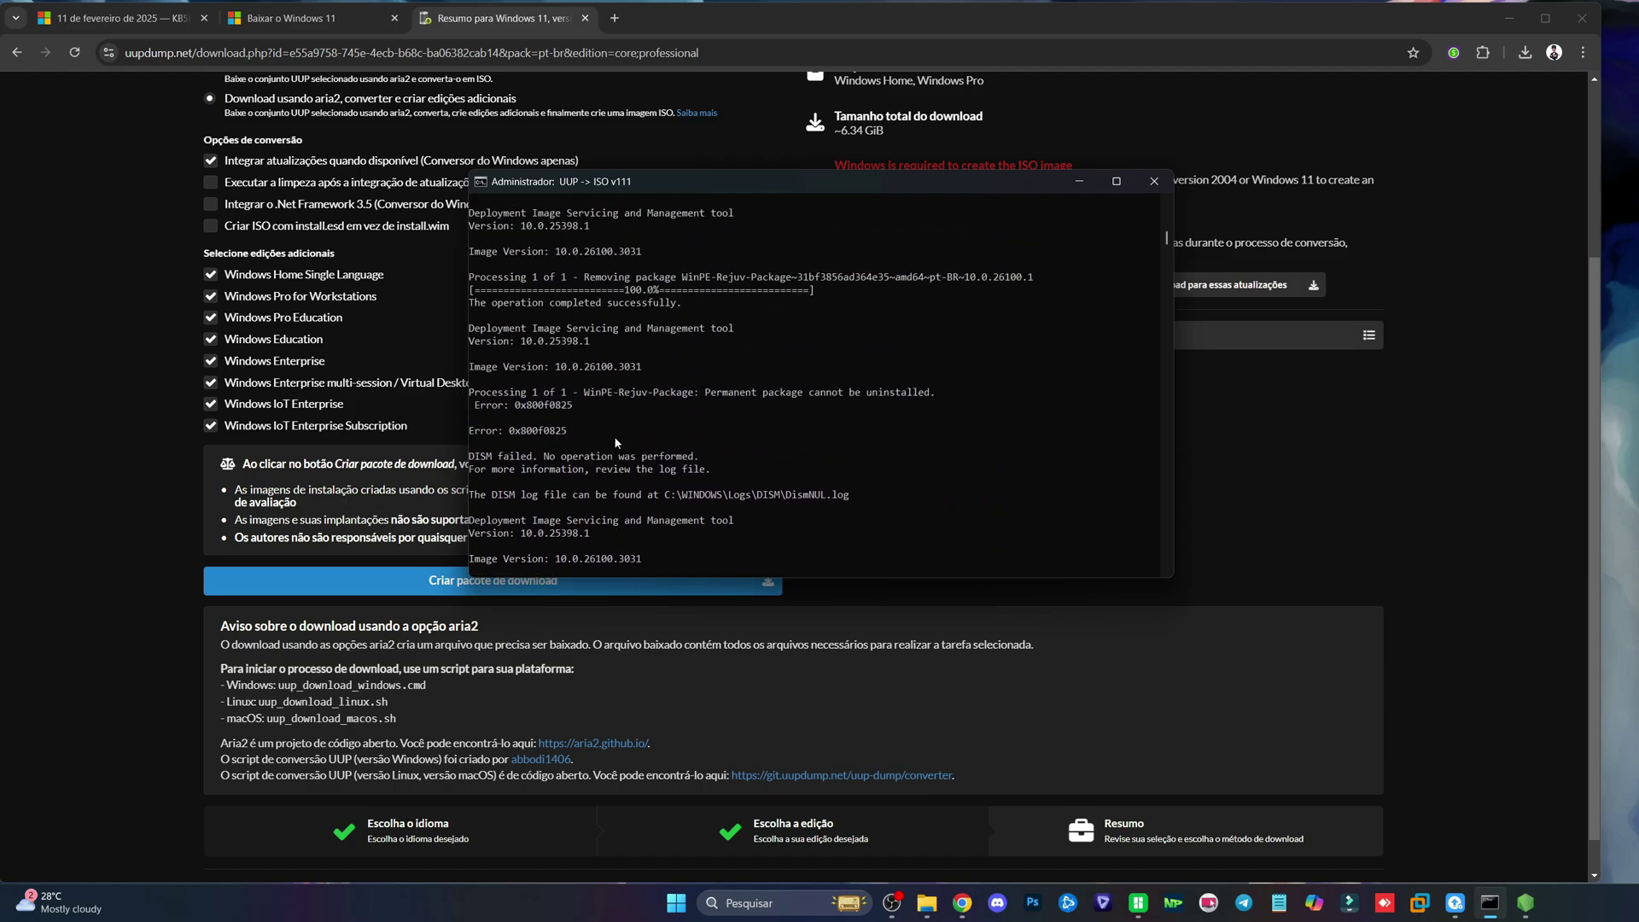
pyautogui.scroll(-10, 612, 445)
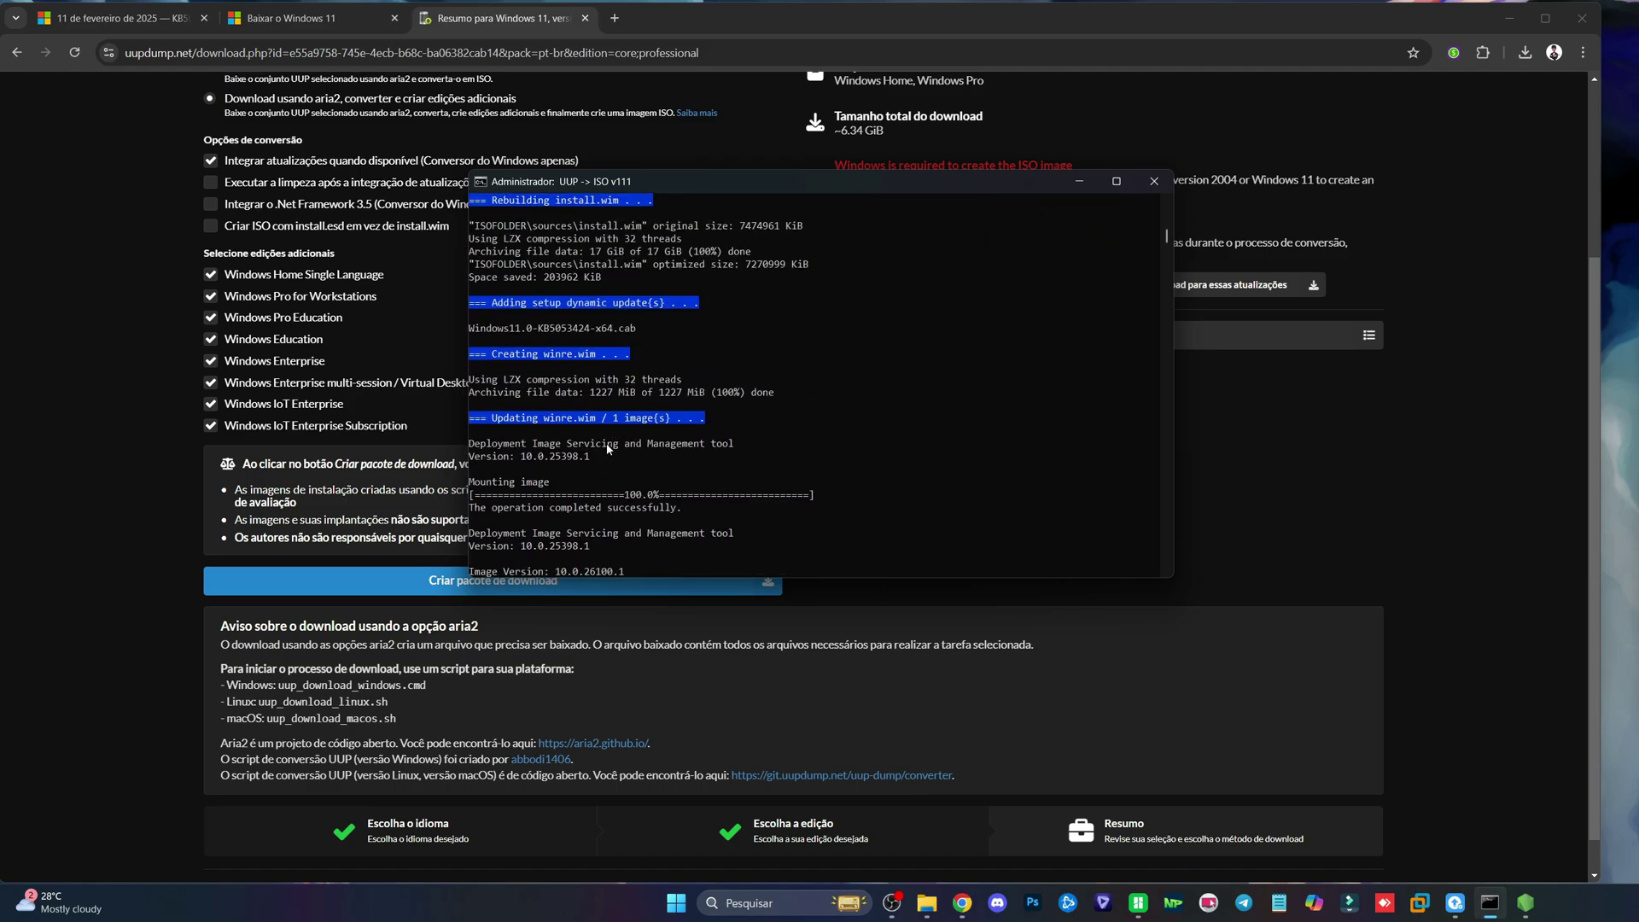
pyautogui.scroll(-15, 609, 448)
pyautogui.scroll(-10, 630, 495)
pyautogui.press('0')
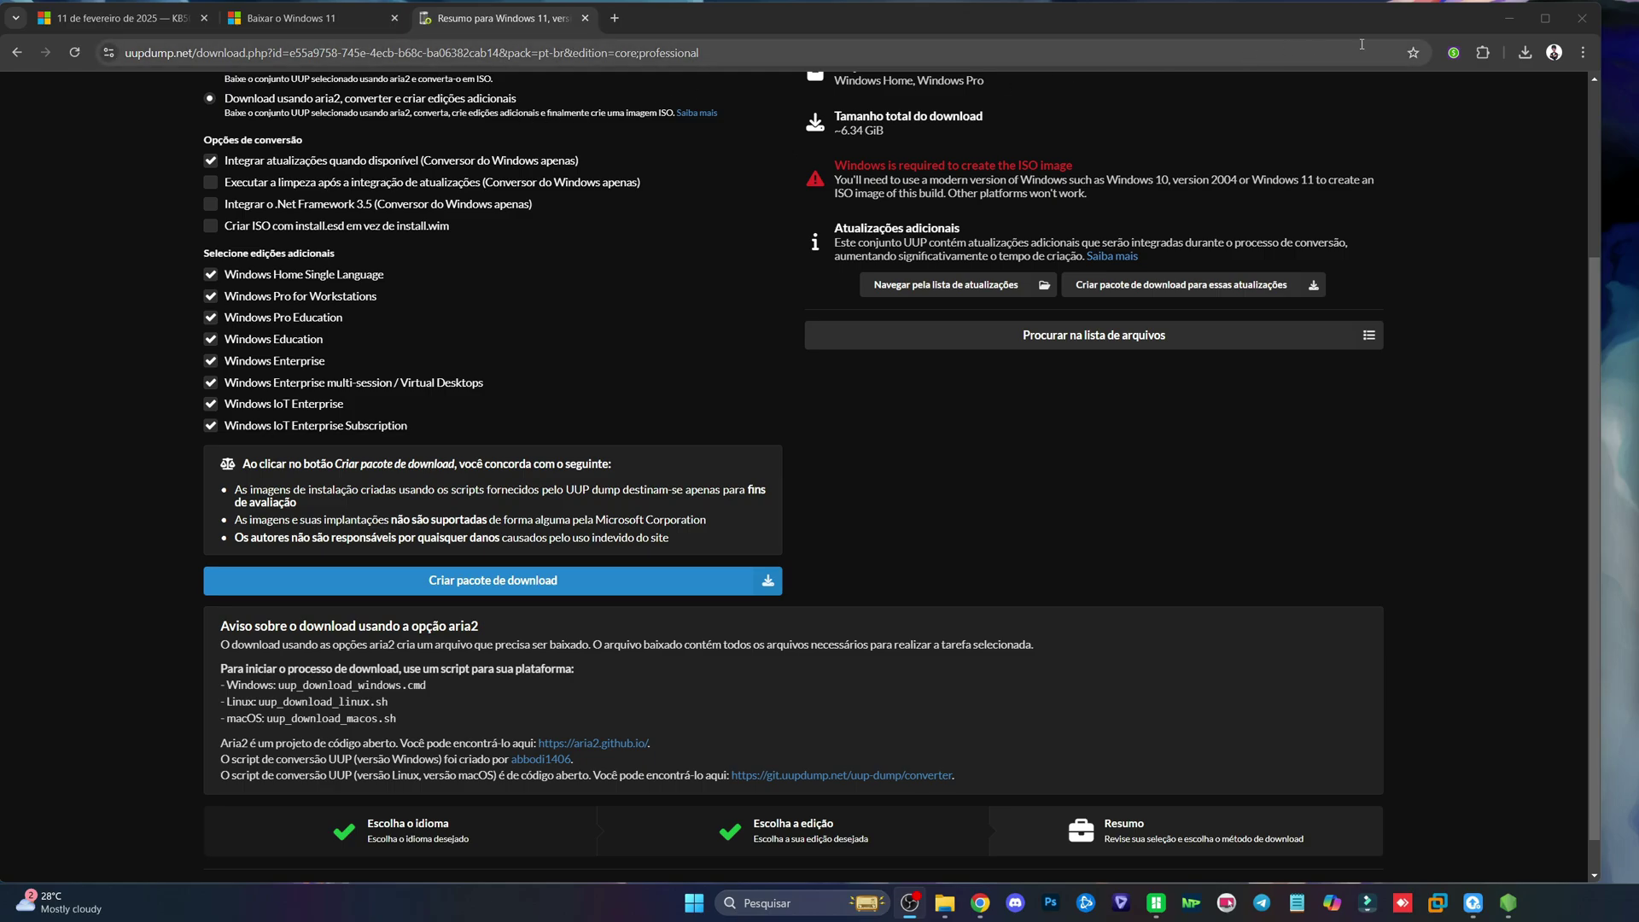
# Minimize the browser and open the extracted package folder on drive C: that contains the generated ISO
pyautogui.click(1509, 18)
pyautogui.doubleClick(450, 204)
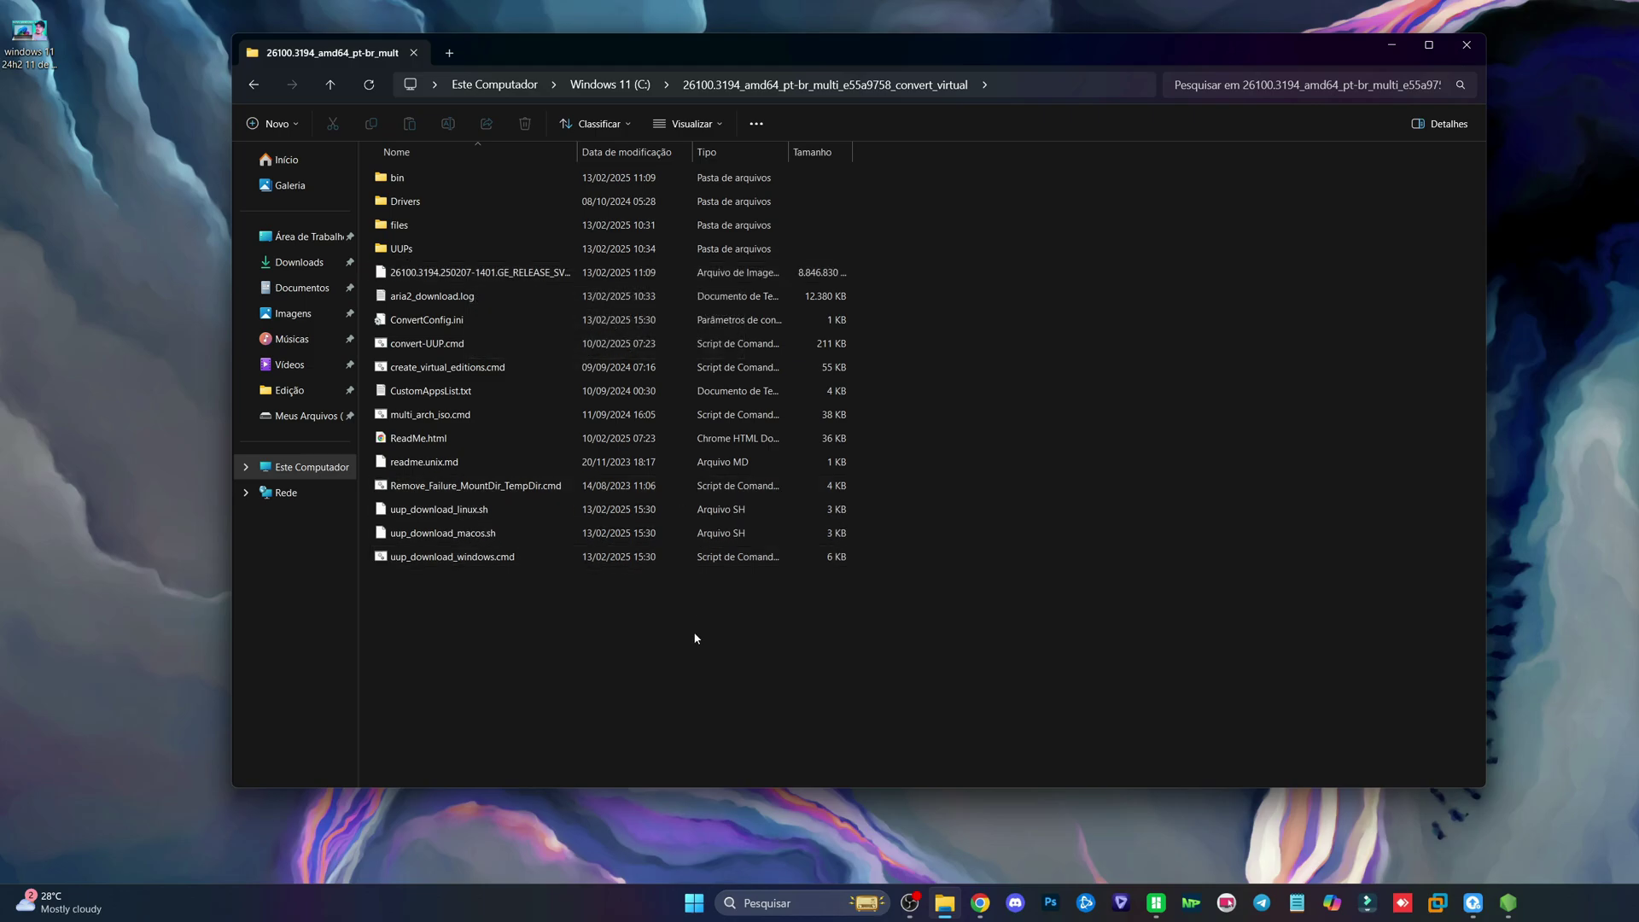
# Launch Rufus and load the generated 26100.3194 PT-BR ISO from the package folder as the boot image
pyautogui.press('super')
pyautogui.write('rufus')
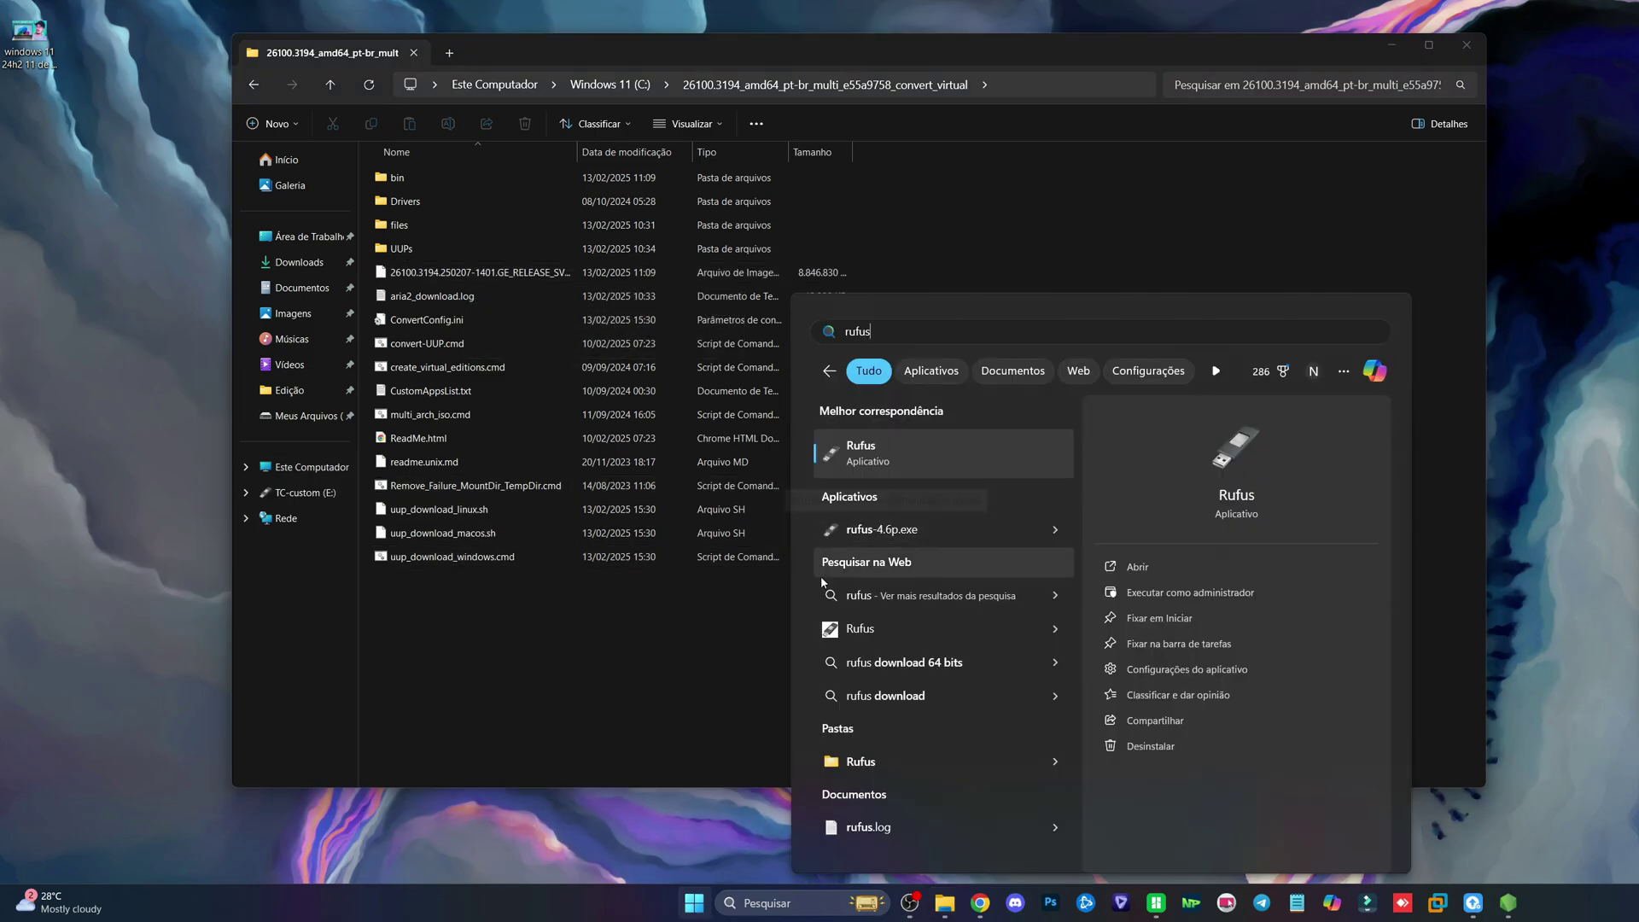
pyautogui.press('Return')
pyautogui.click(1001, 581)
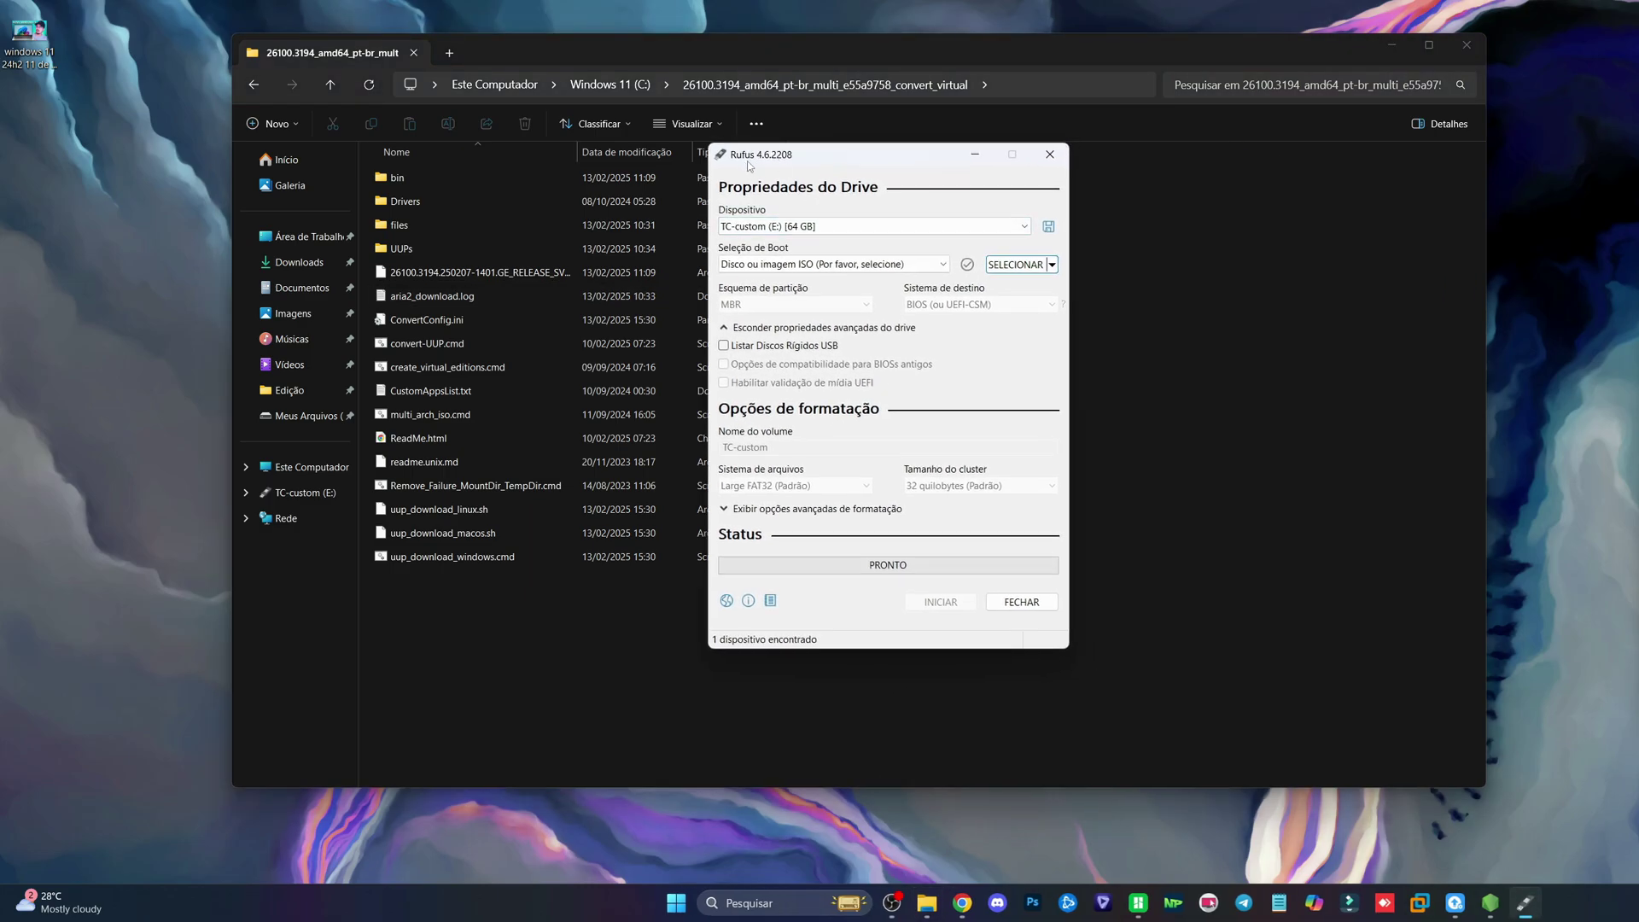
pyautogui.click(1015, 265)
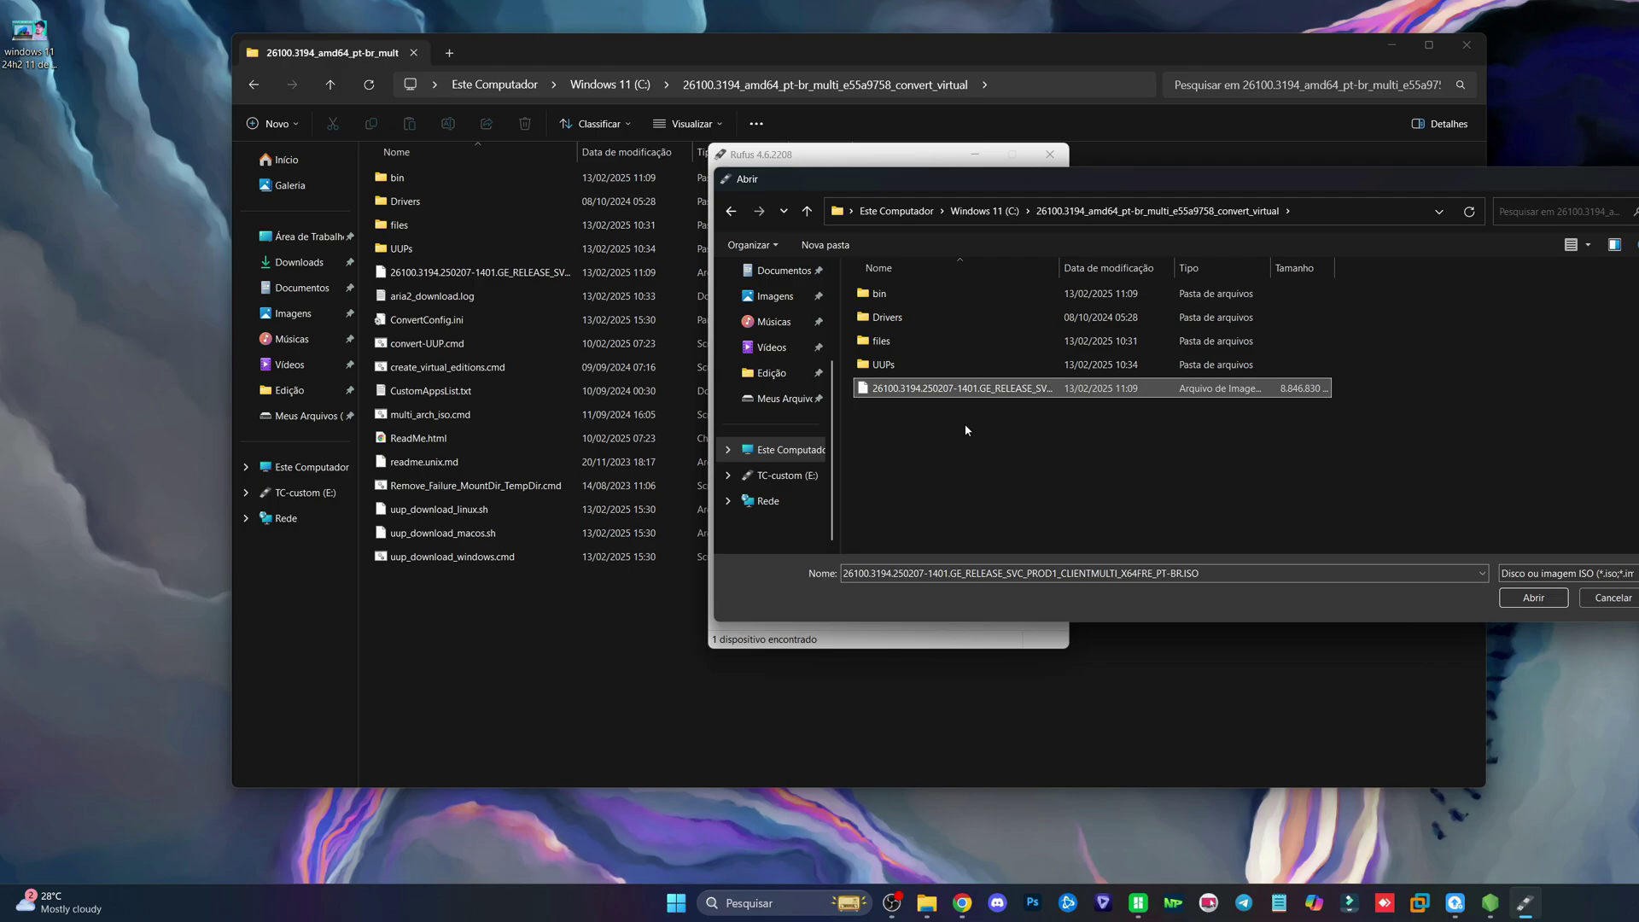
pyautogui.click(1529, 597)
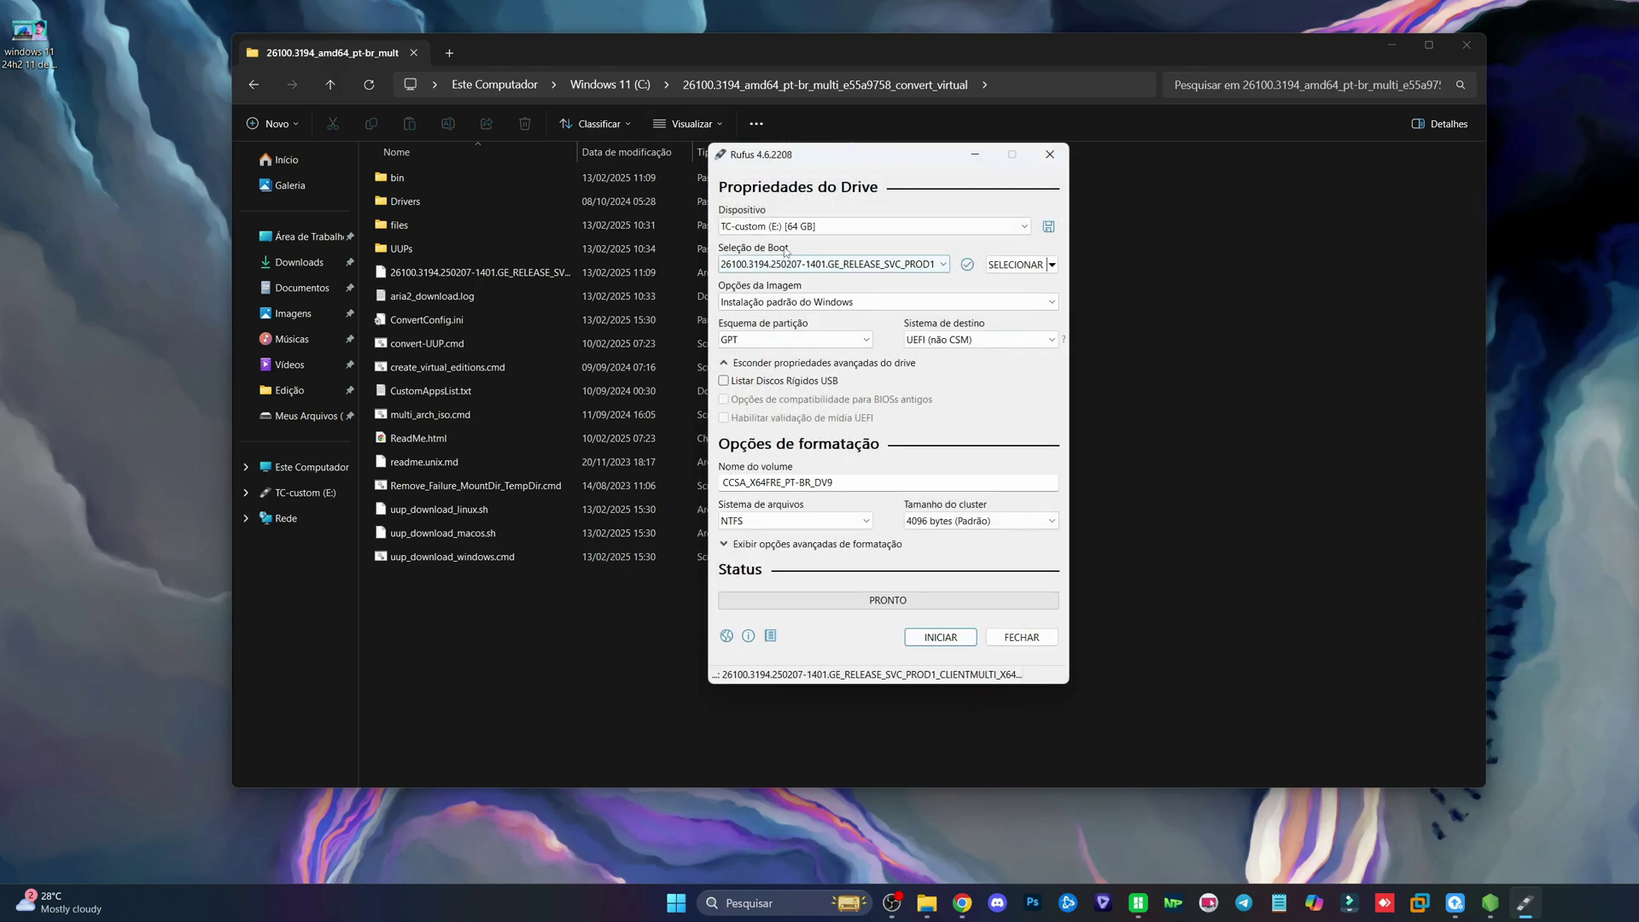
# Keep the GPT partition scheme, confirm the Windows installation customization options, and start writing the ISO to the TC-custom (E:) drive
pyautogui.click(851, 348)
pyautogui.click(911, 387)
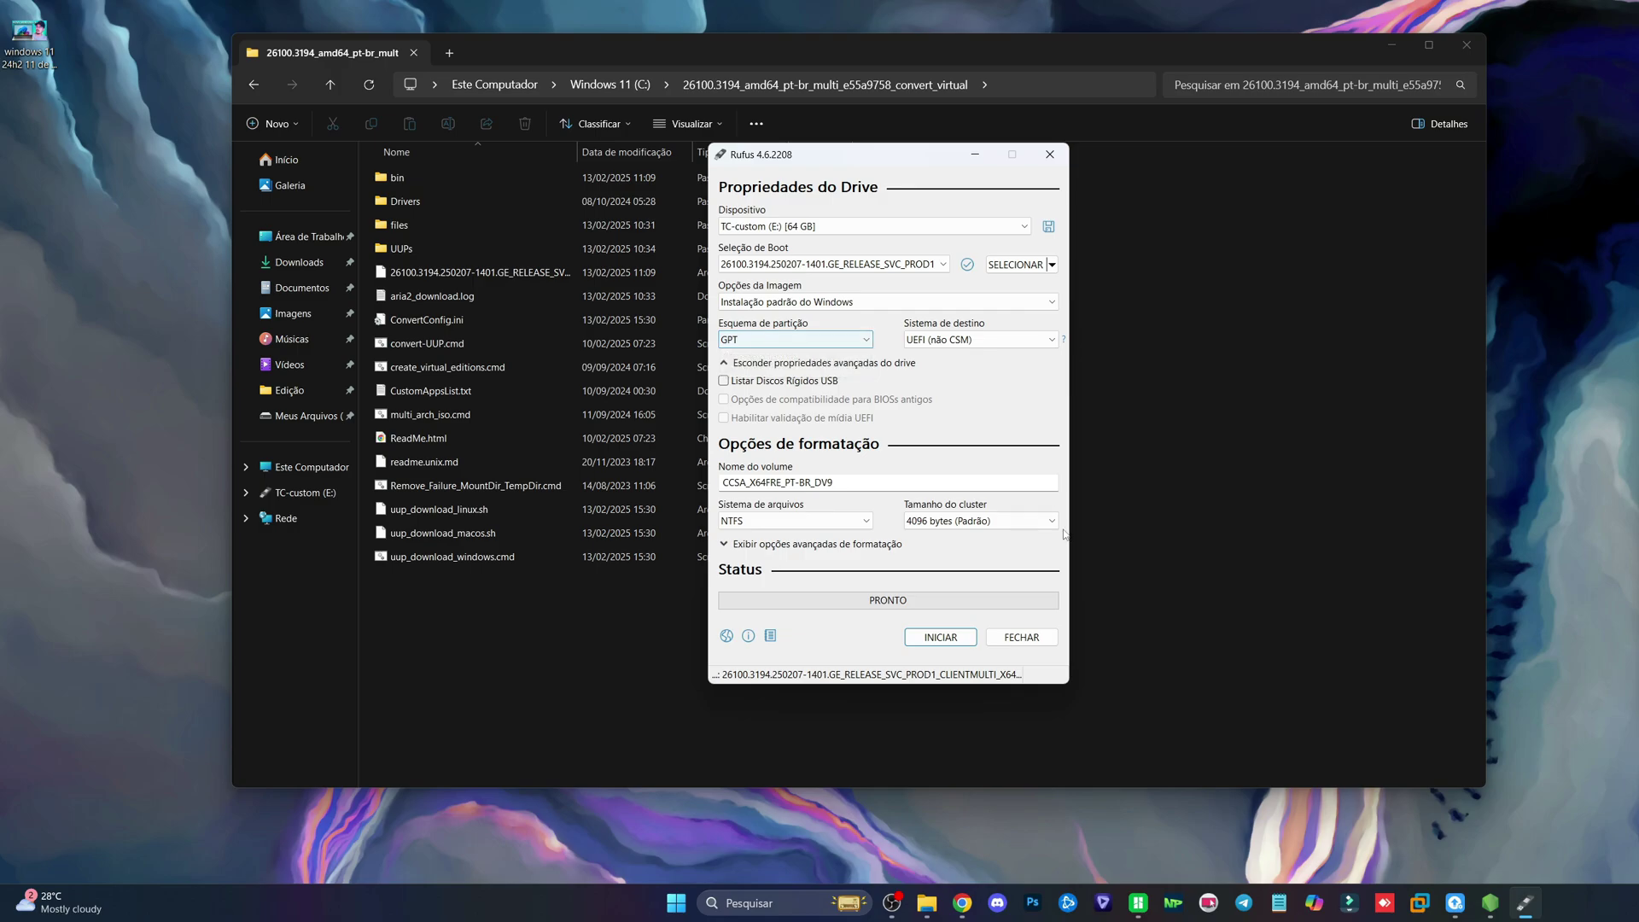
pyautogui.click(955, 645)
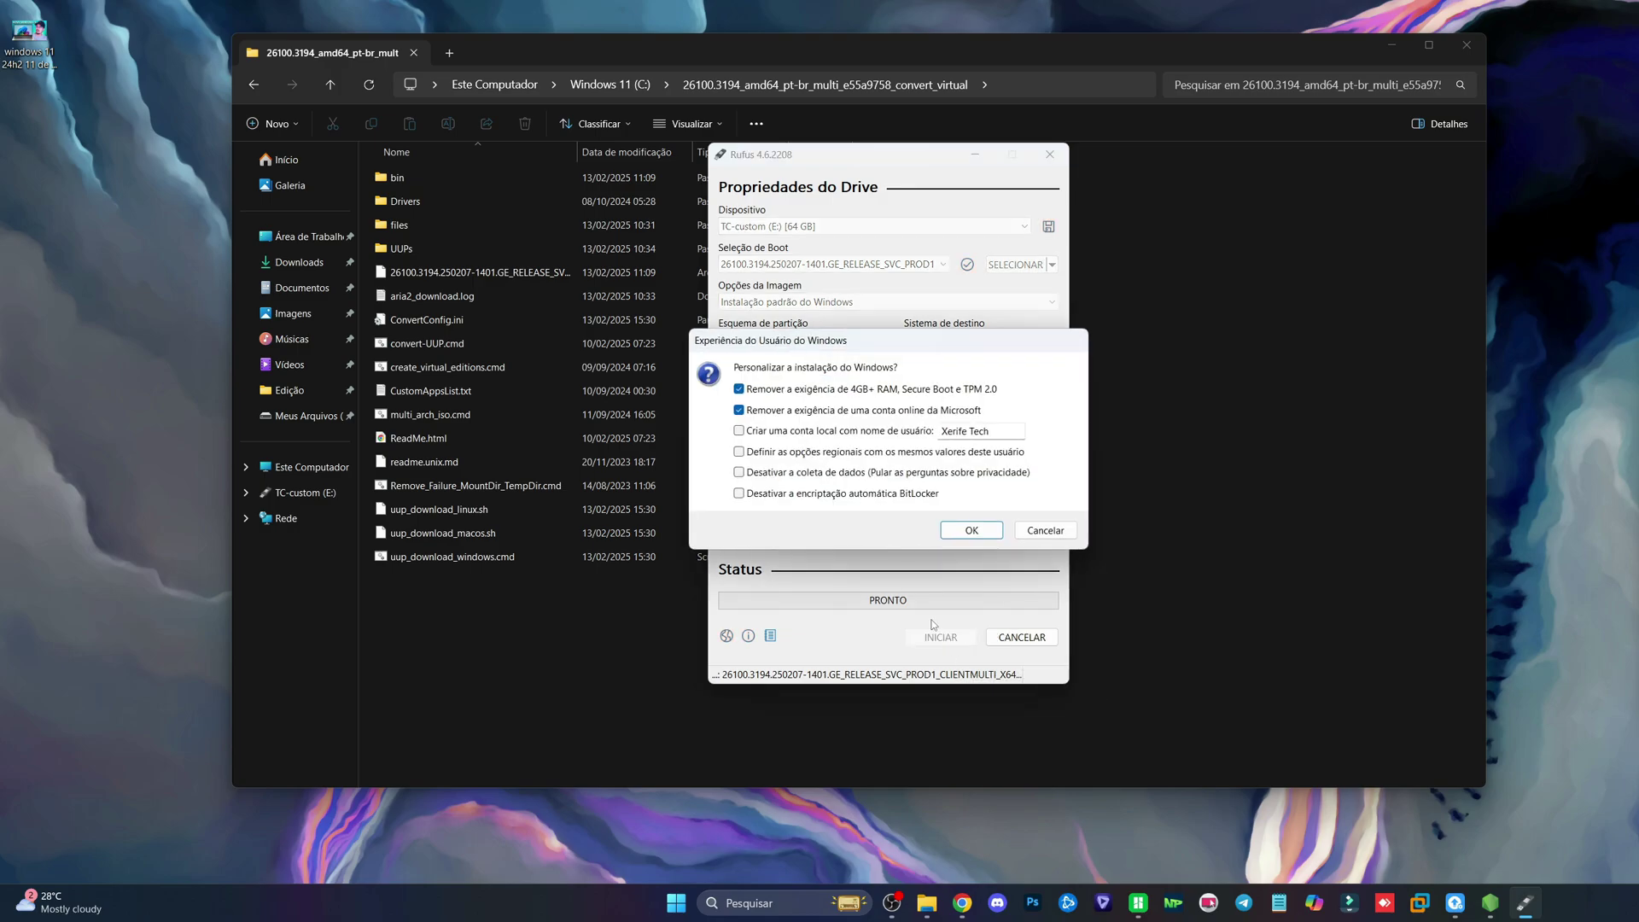
pyautogui.click(809, 392)
pyautogui.click(989, 538)
pyautogui.click(1163, 536)
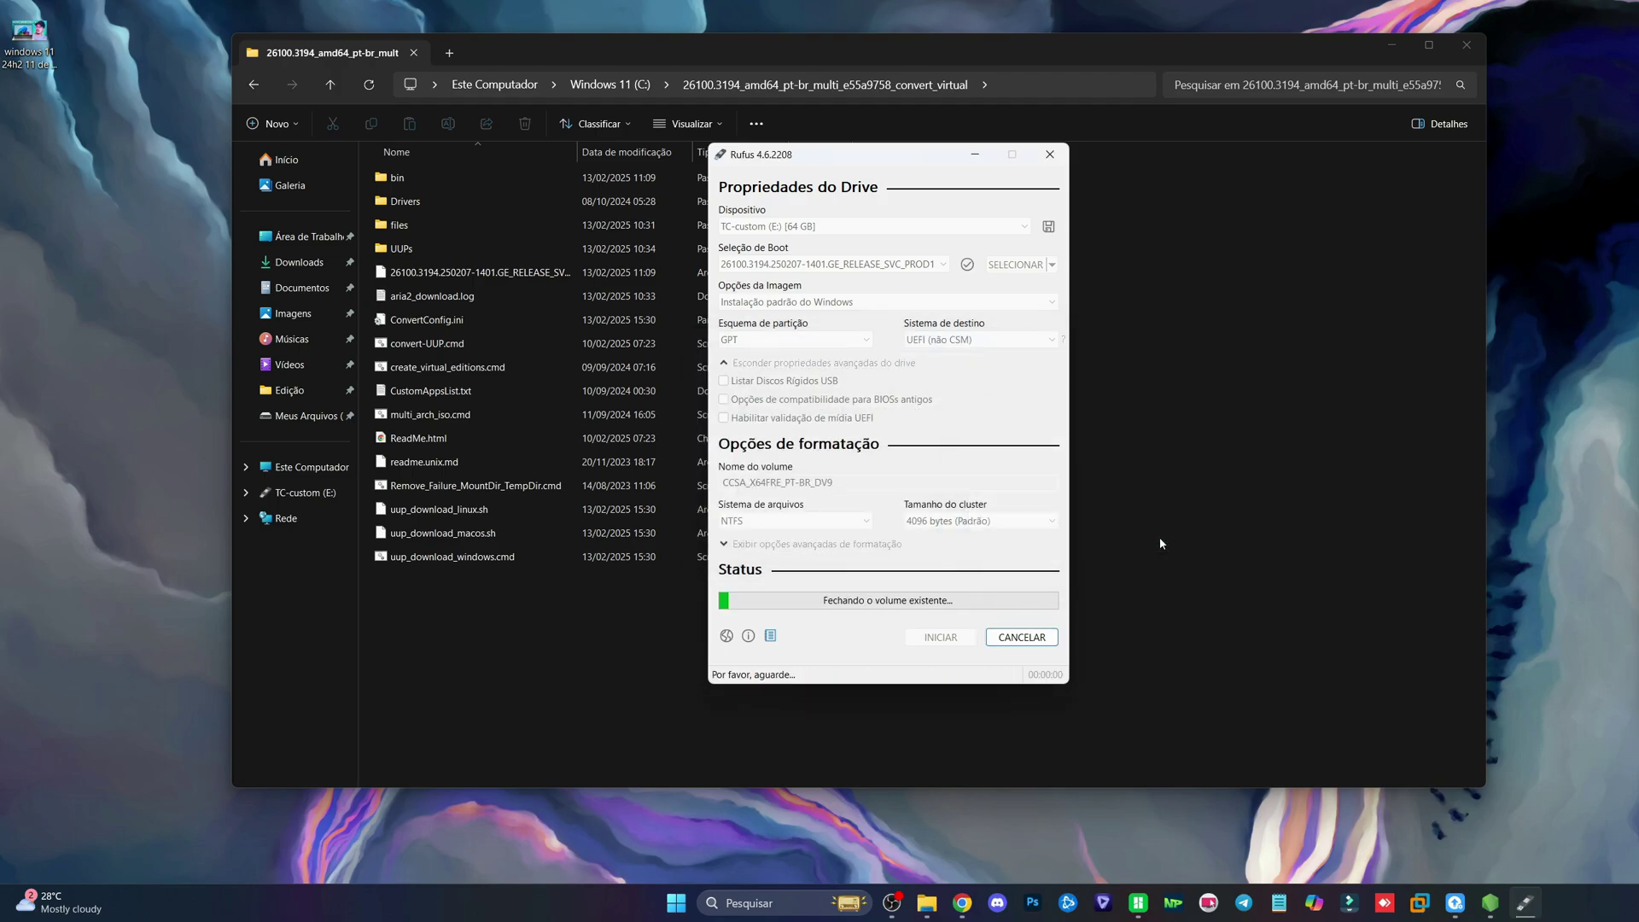
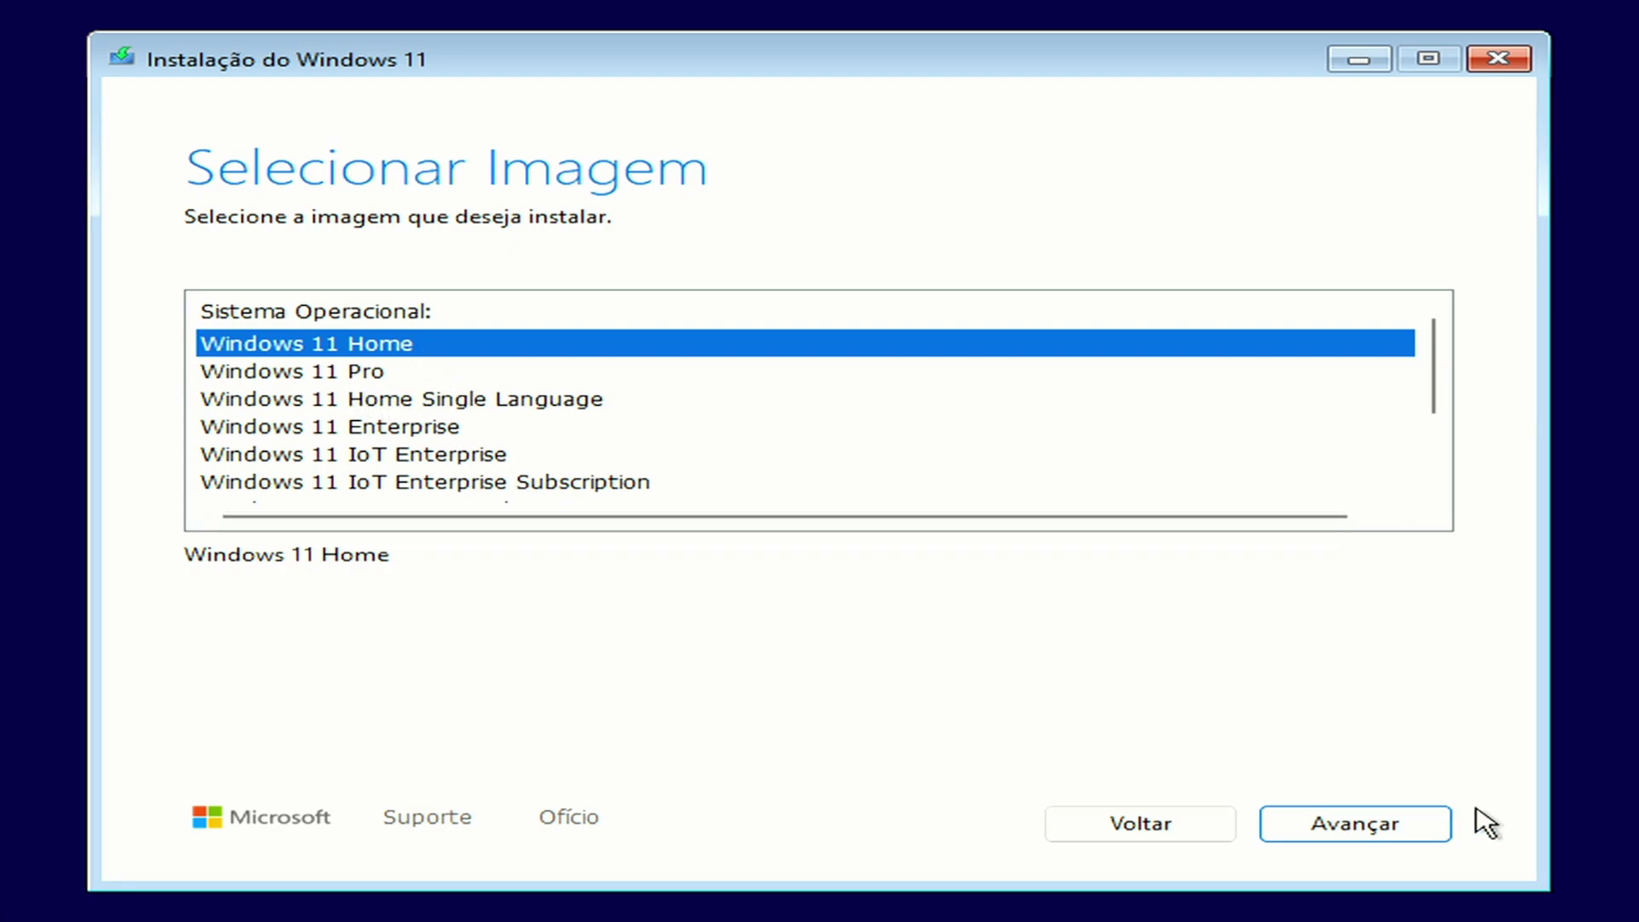
# In Windows 11 setup, choose the Windows 11 Home image and accept the license terms
pyautogui.click(1339, 841)
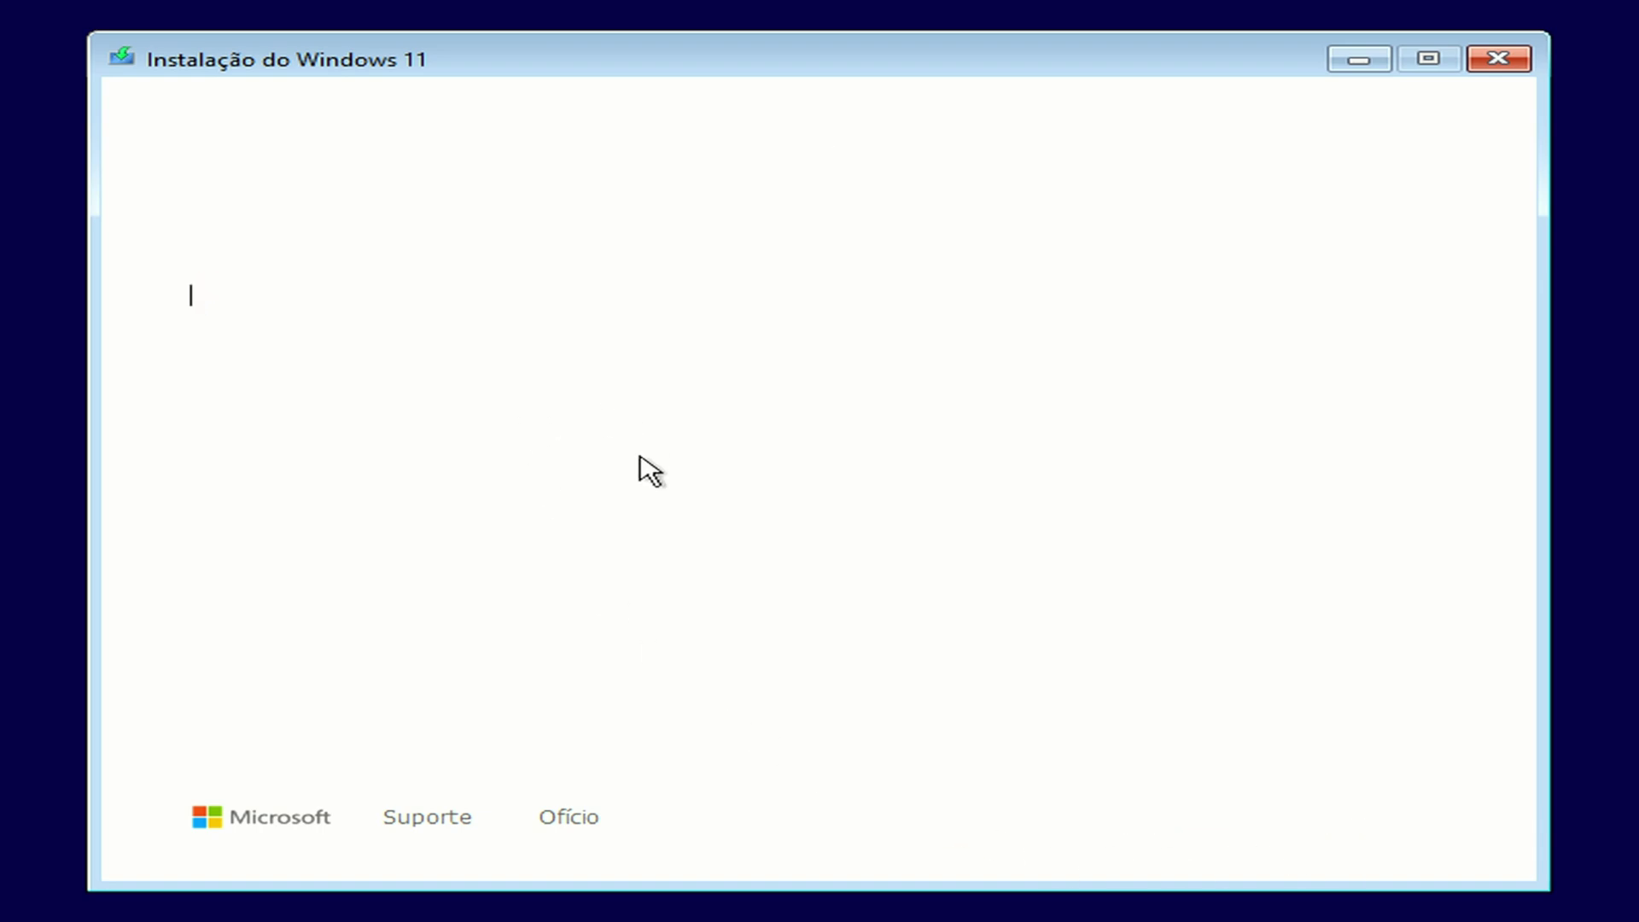
pyautogui.scroll(-15, 652, 496)
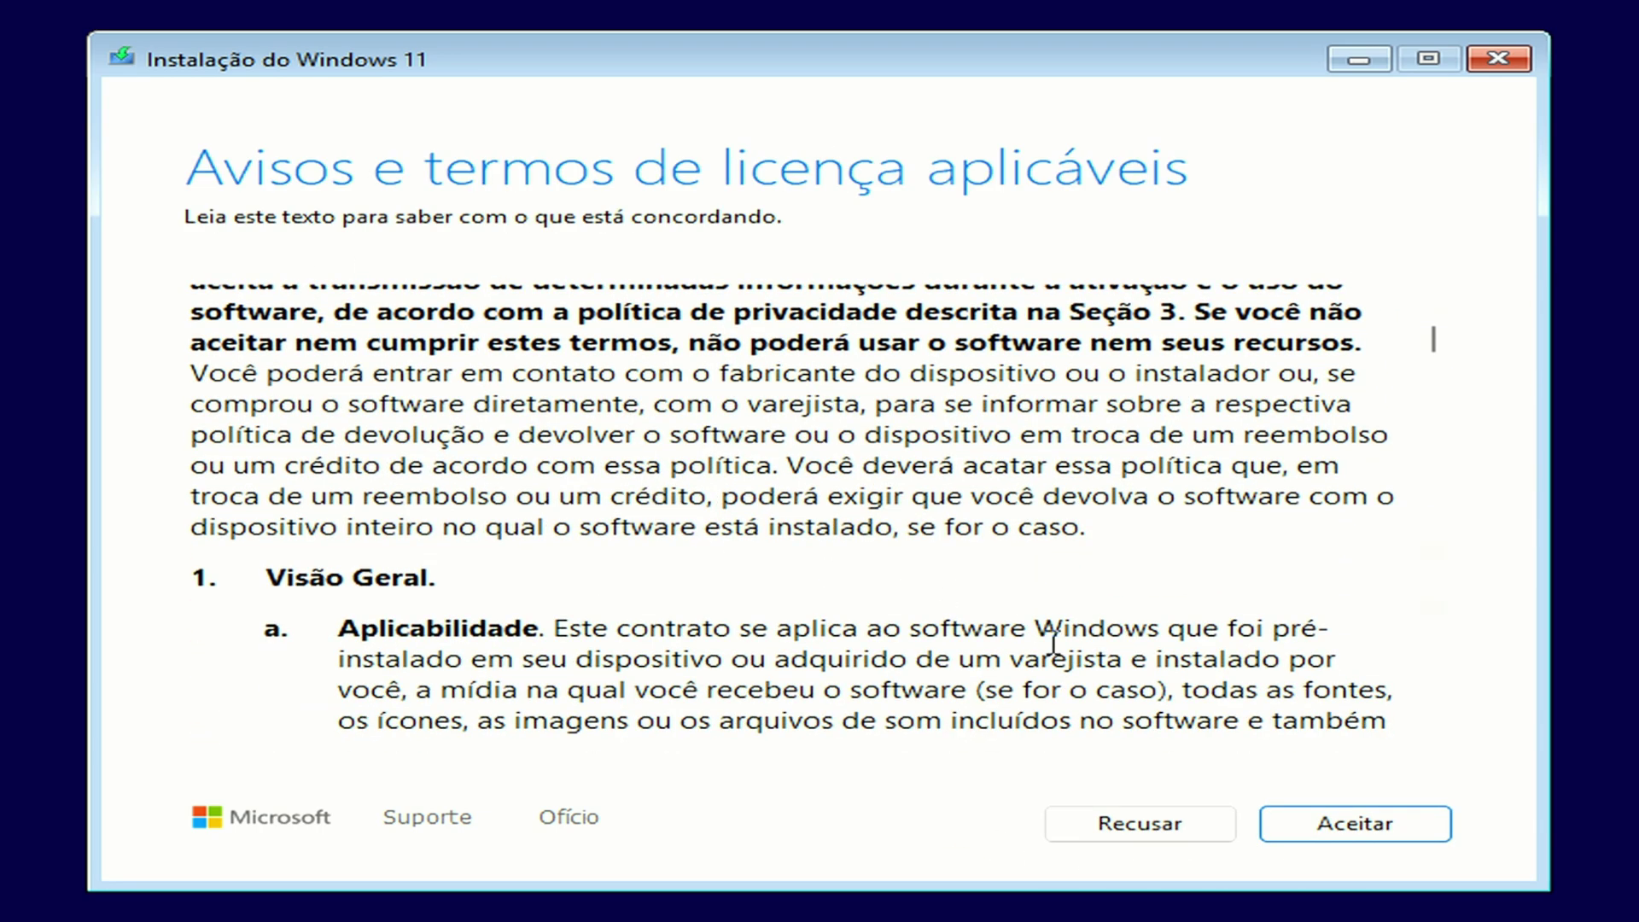
pyautogui.click(1366, 833)
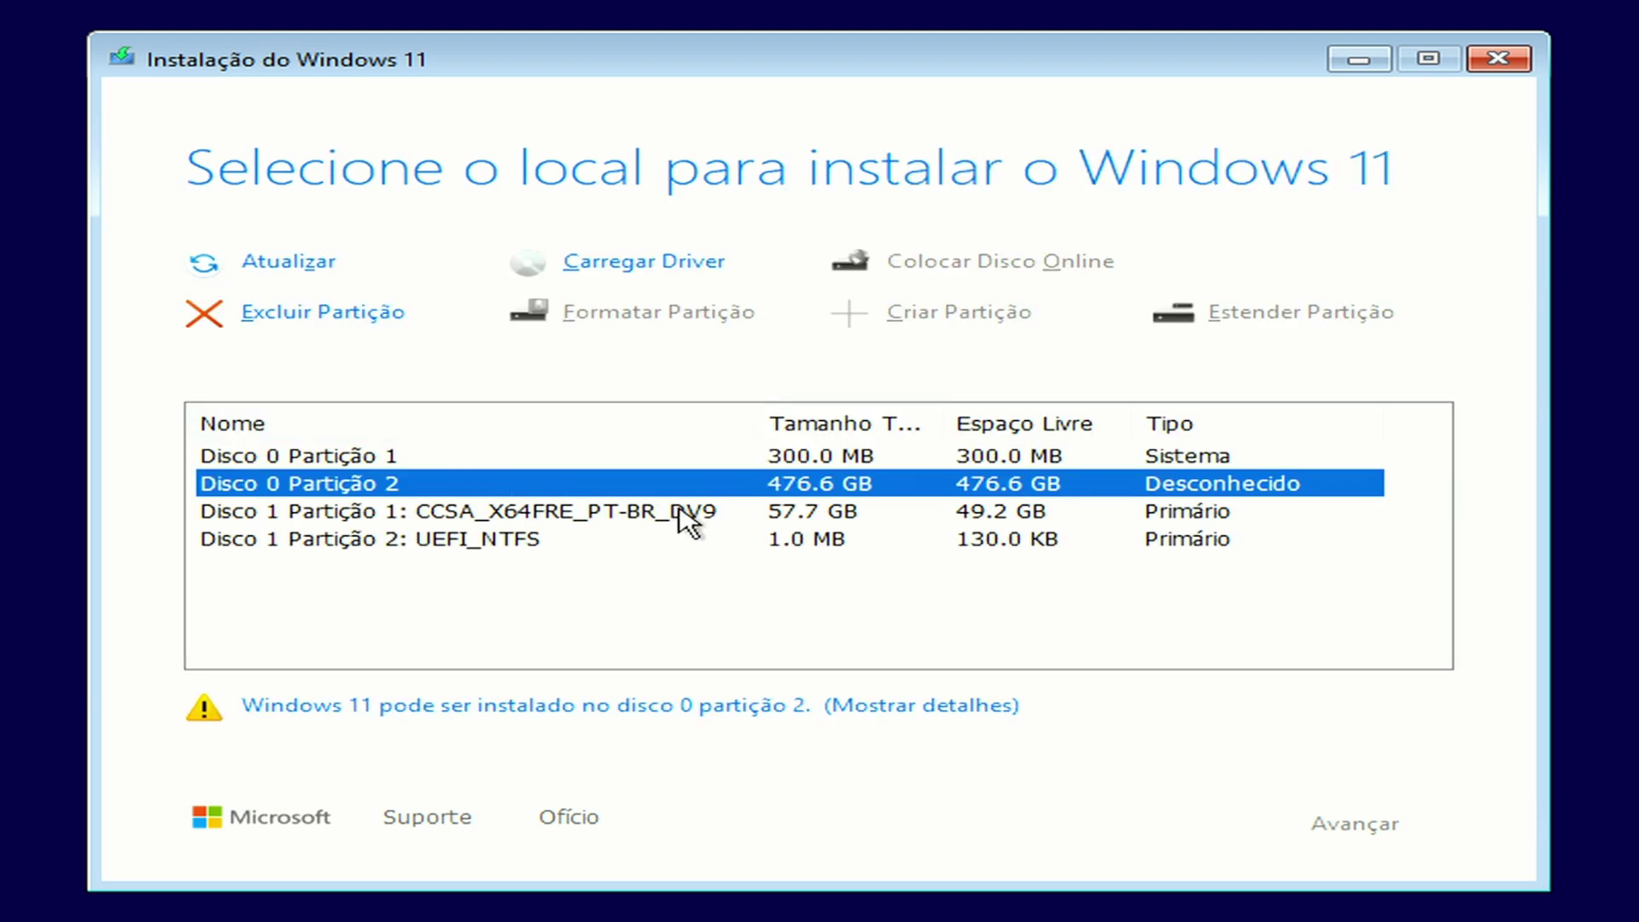
# Try to delete Partição 2 and Partição 1 of disk 0 from the installation location list
pyautogui.click(598, 465)
pyautogui.click(662, 483)
pyautogui.click(823, 457)
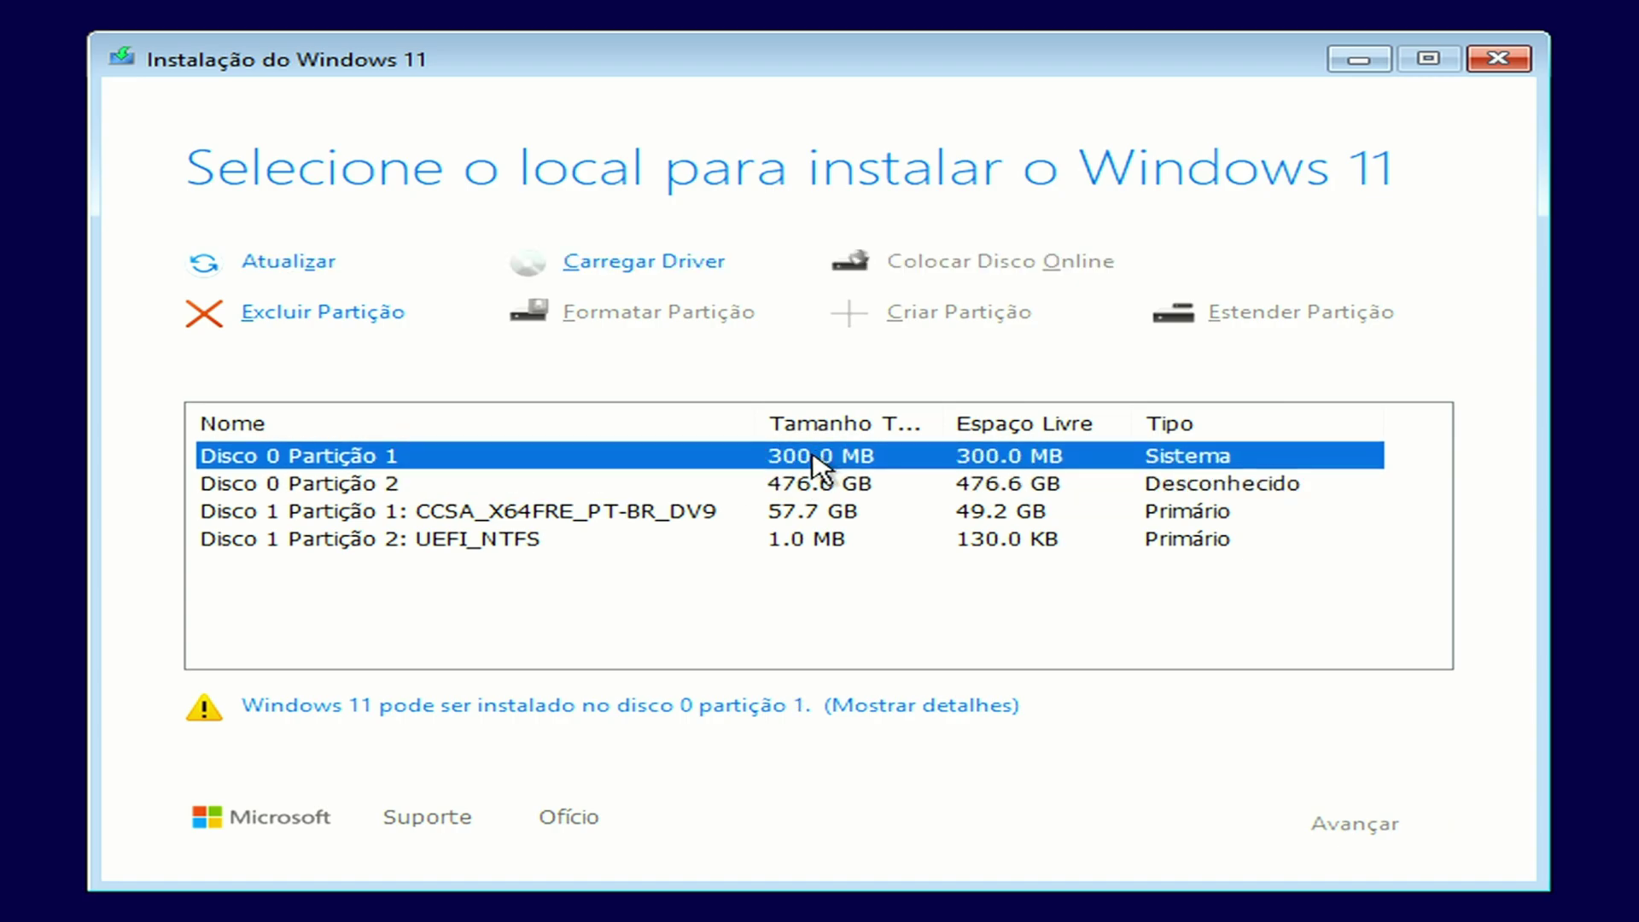
pyautogui.click(817, 485)
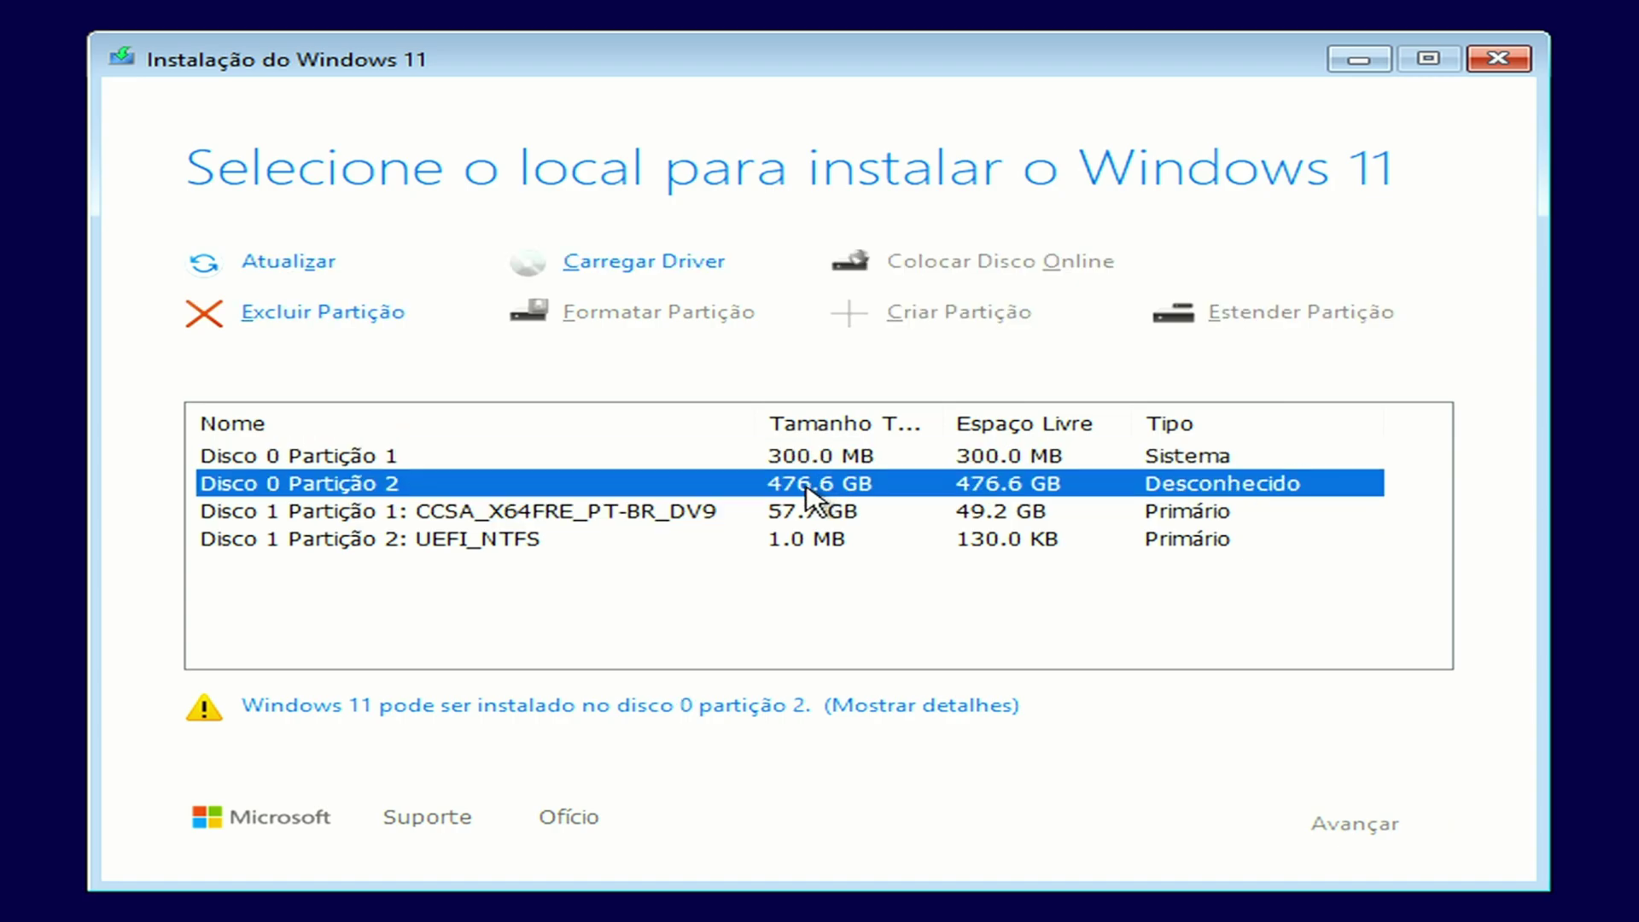
pyautogui.click(472, 458)
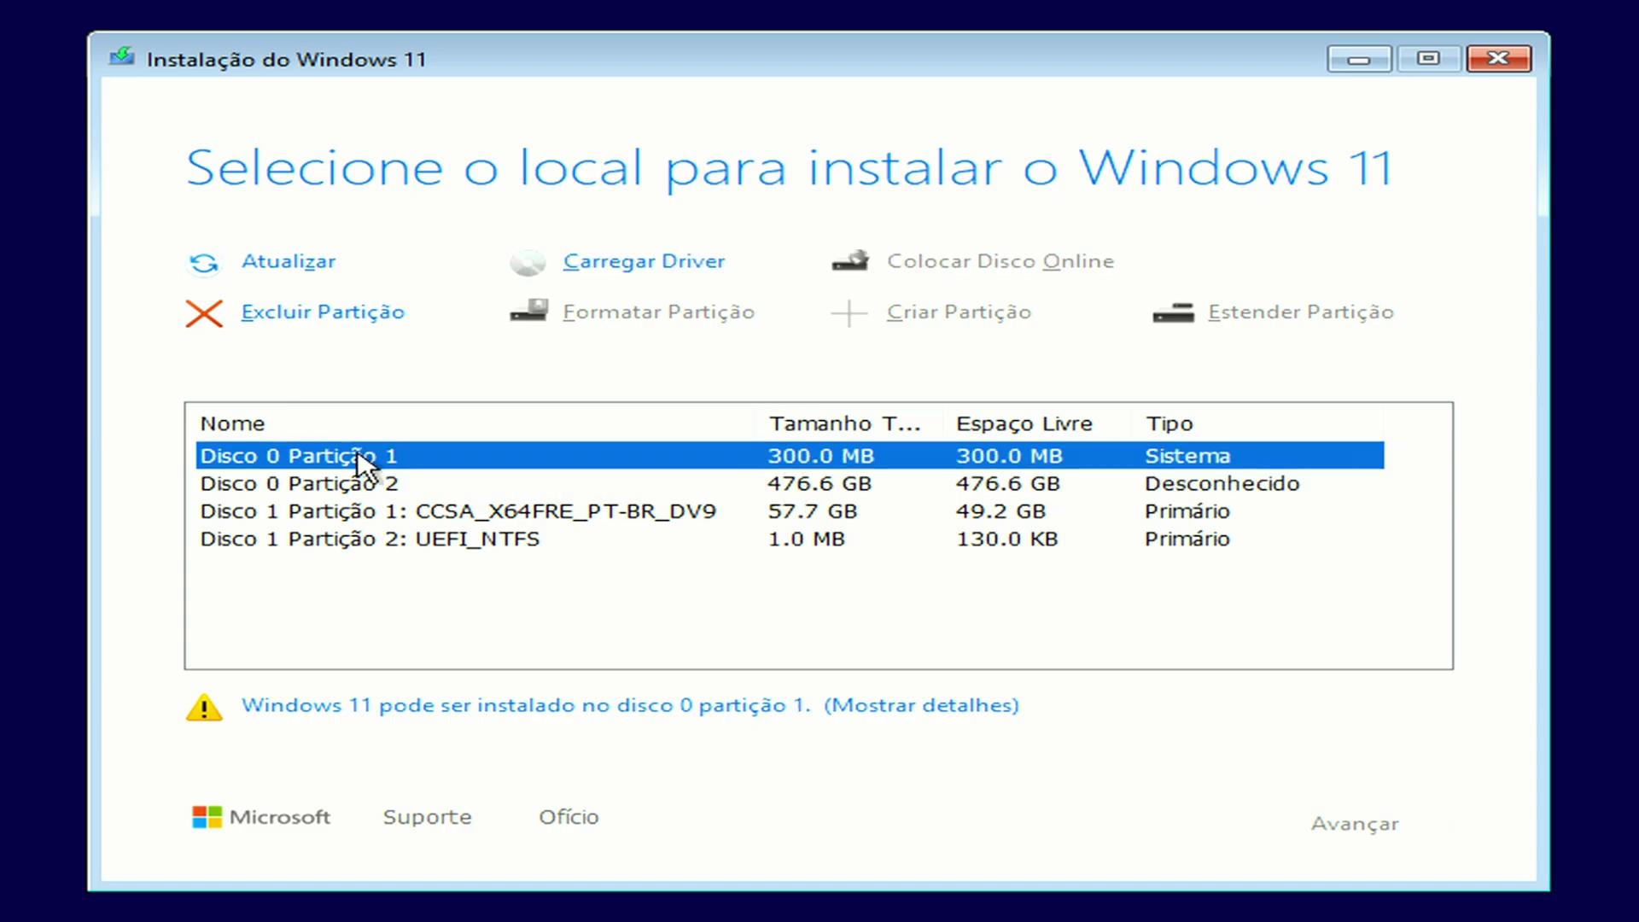
pyautogui.click(748, 484)
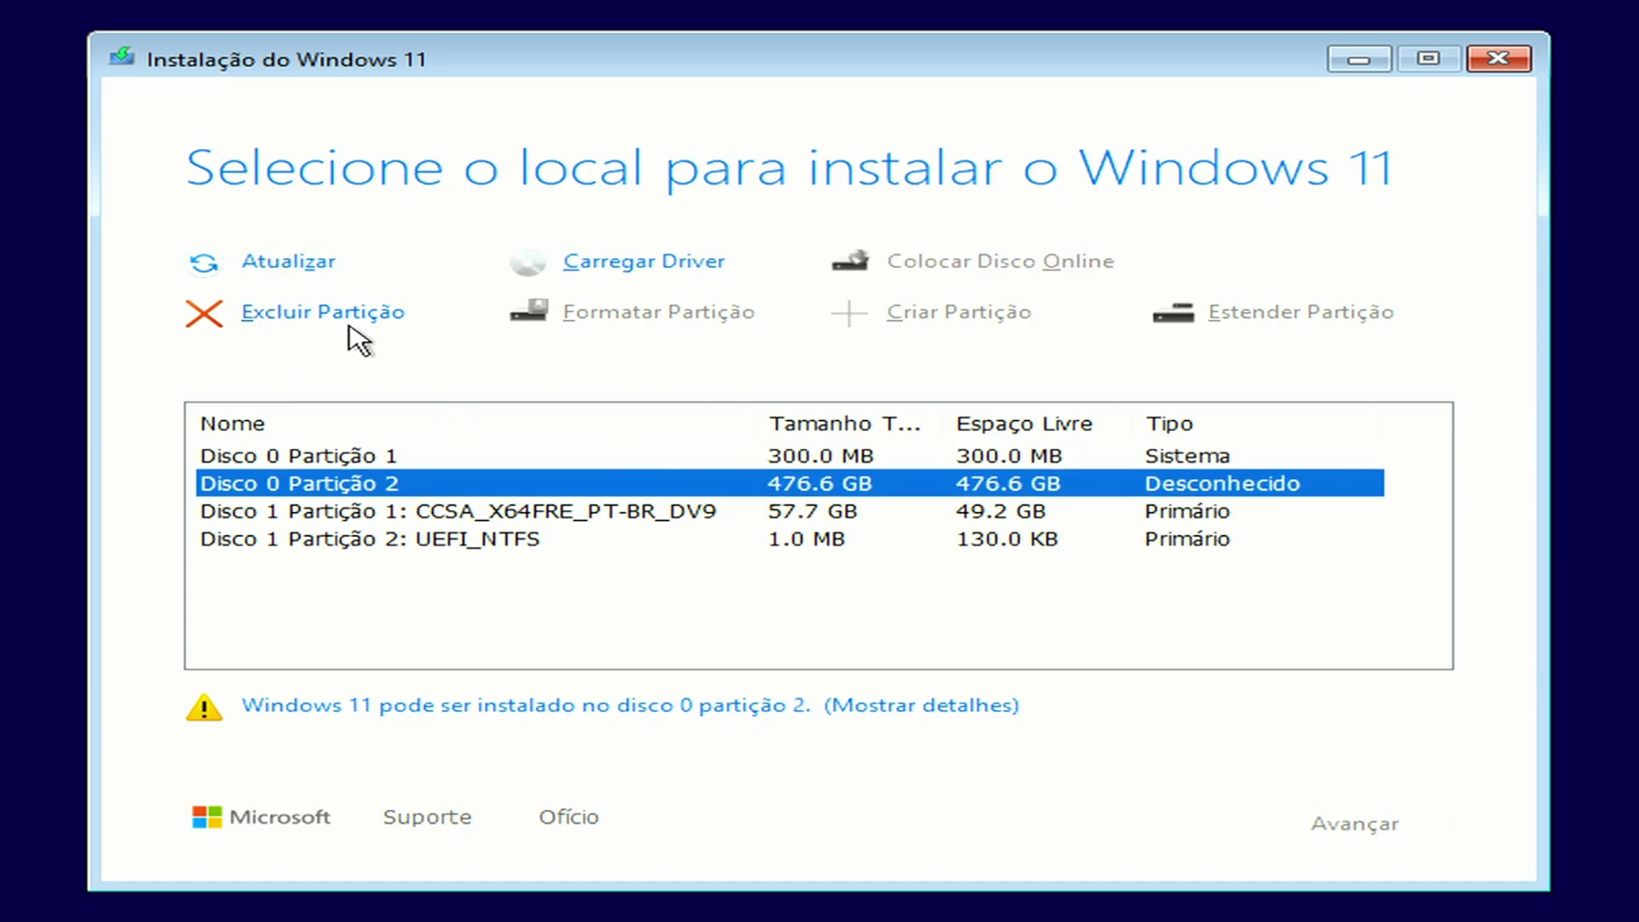
pyautogui.click(353, 319)
pyautogui.click(732, 465)
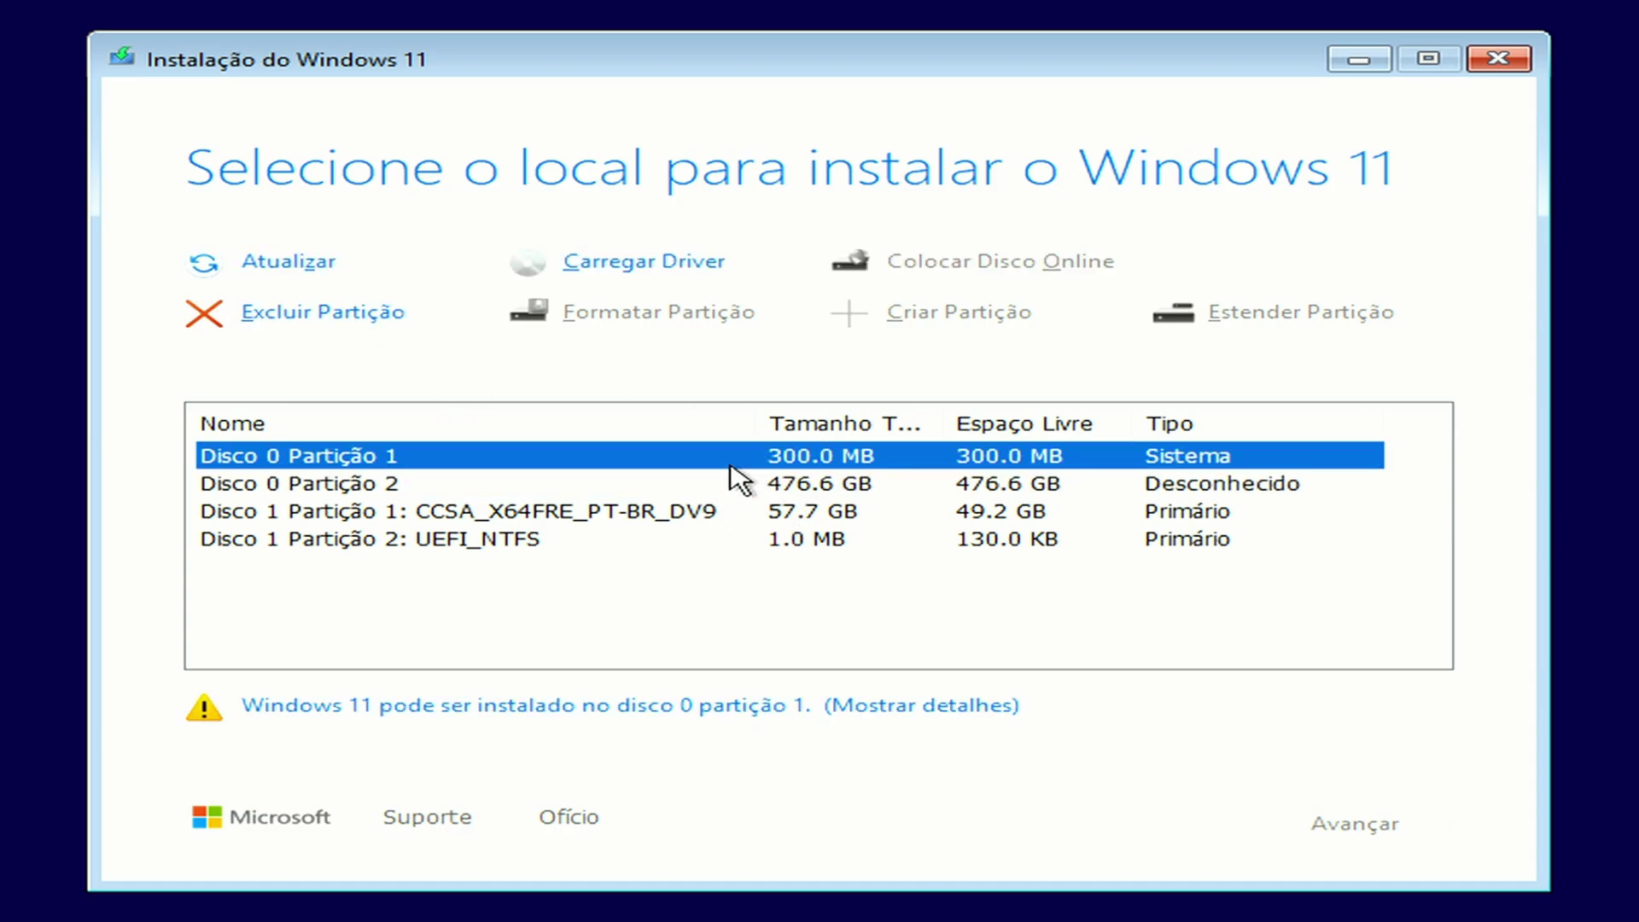
pyautogui.click(327, 325)
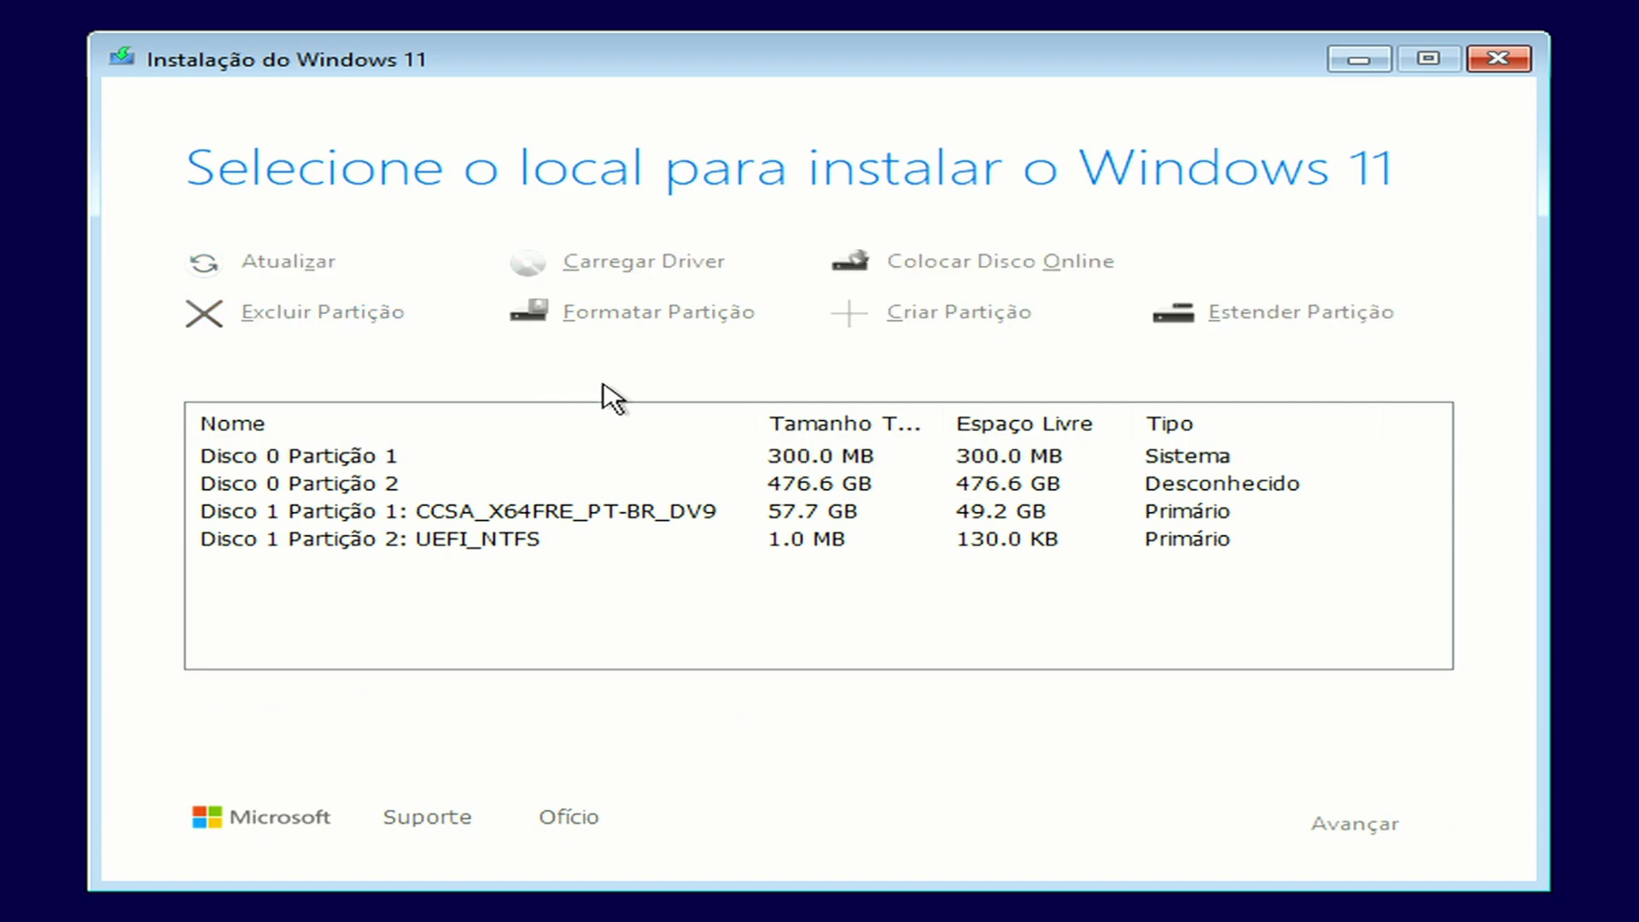
pyautogui.click(854, 465)
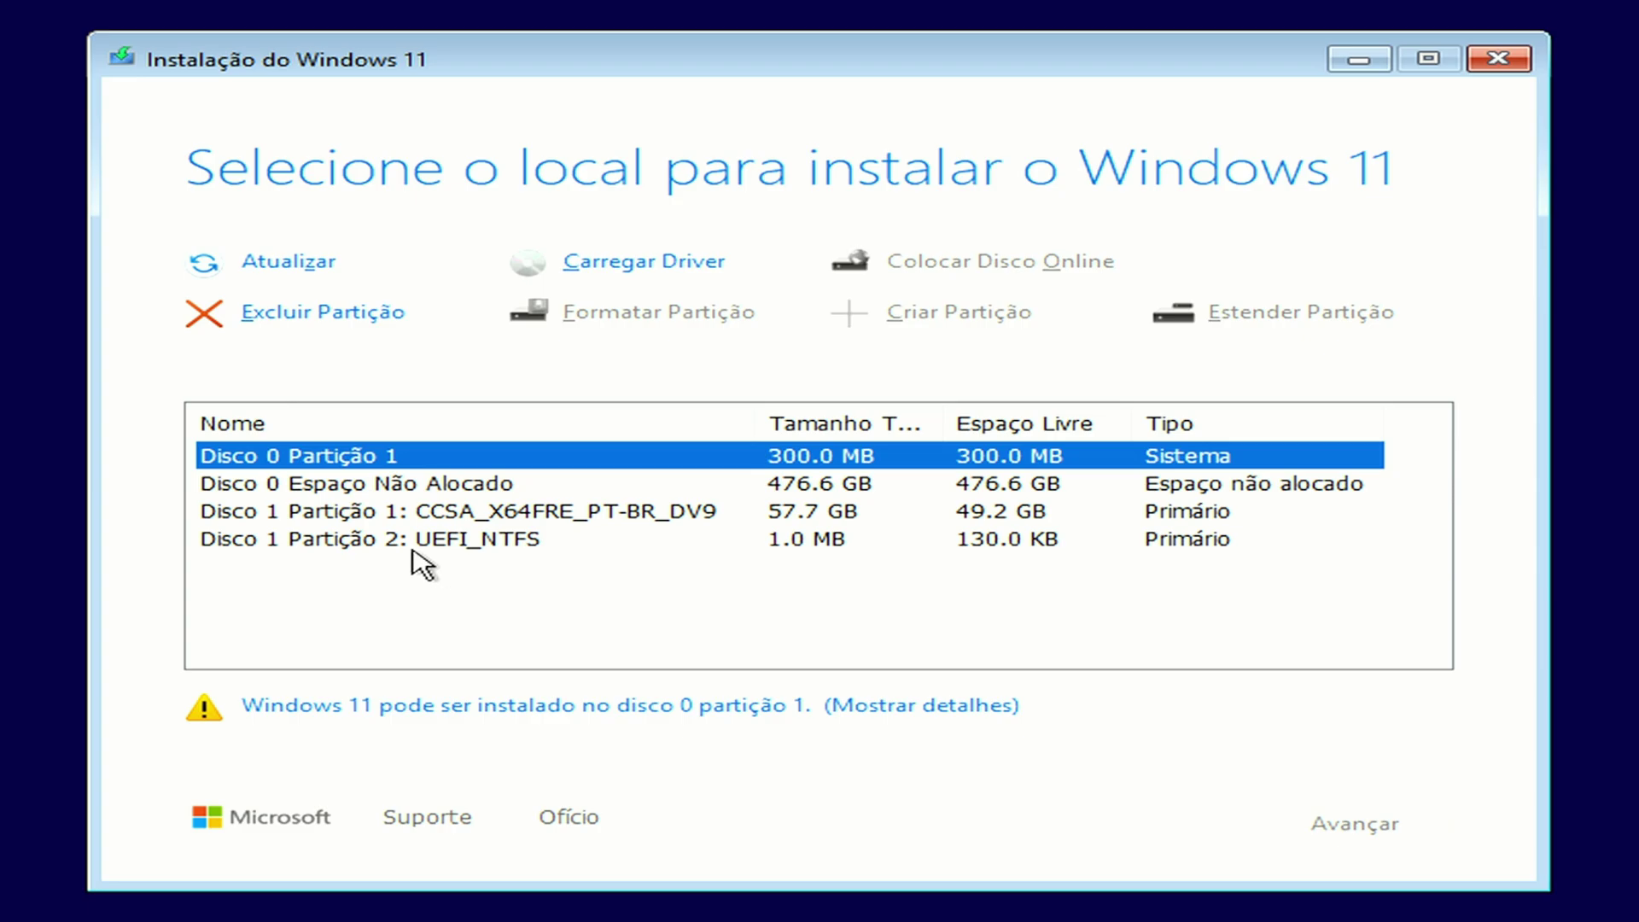
# Open a command prompt over the installer, start diskpart, and run list disk
pyautogui.hotkey('shift', 'F10')
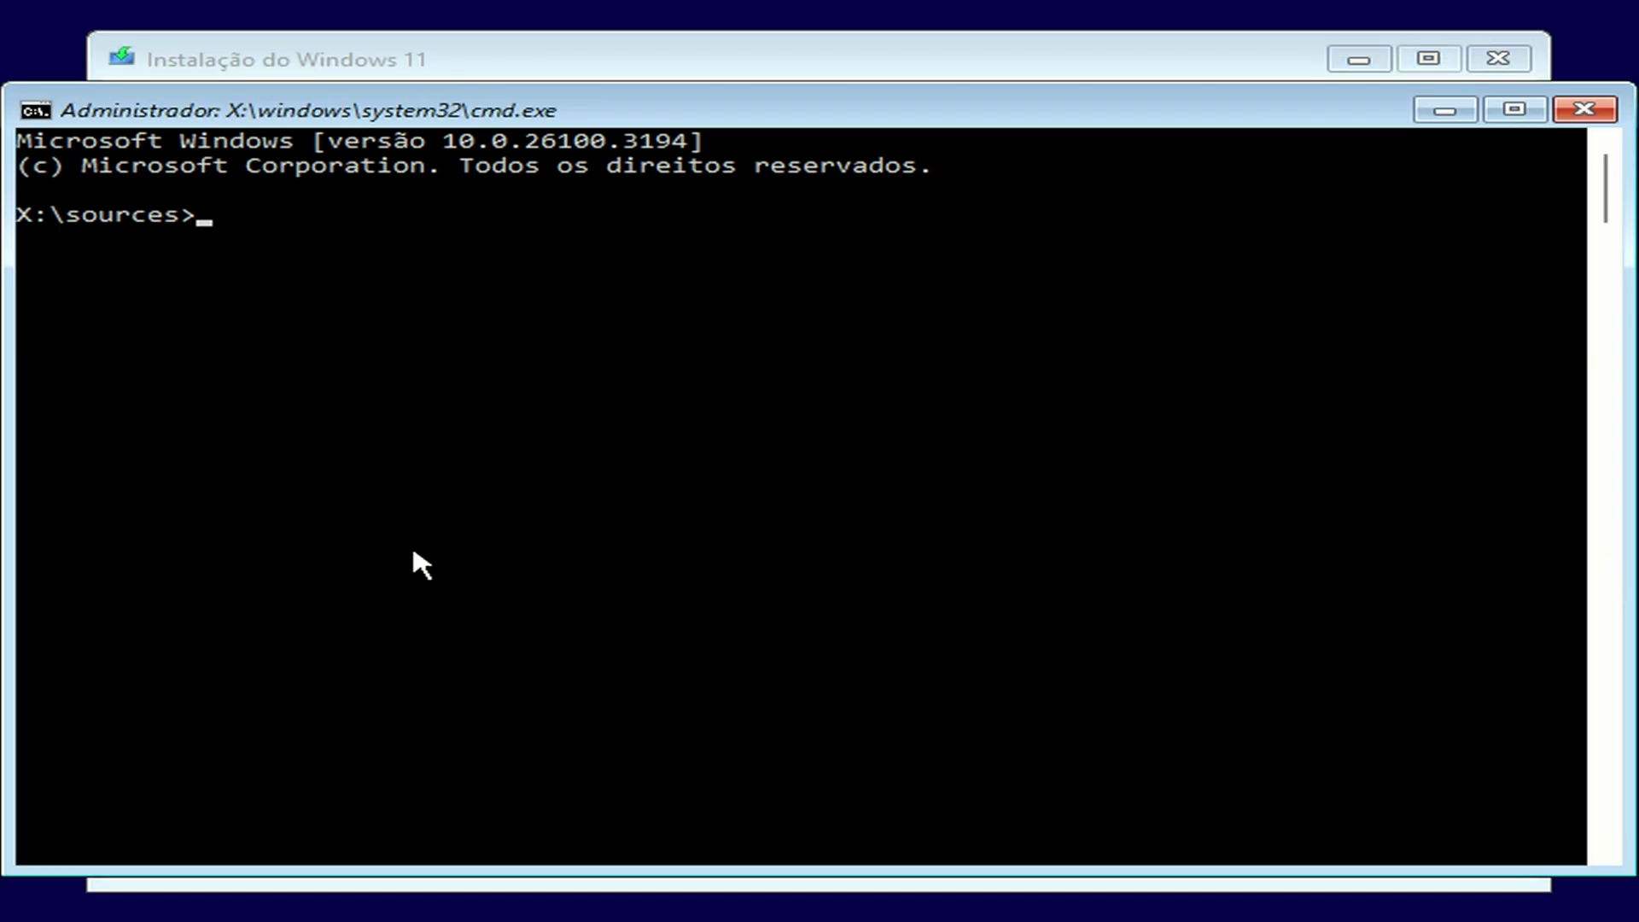
pyautogui.write('diskpart')
pyautogui.press('Return')
pyautogui.write('list d')
pyautogui.write('isk')
pyautogui.press('Return')
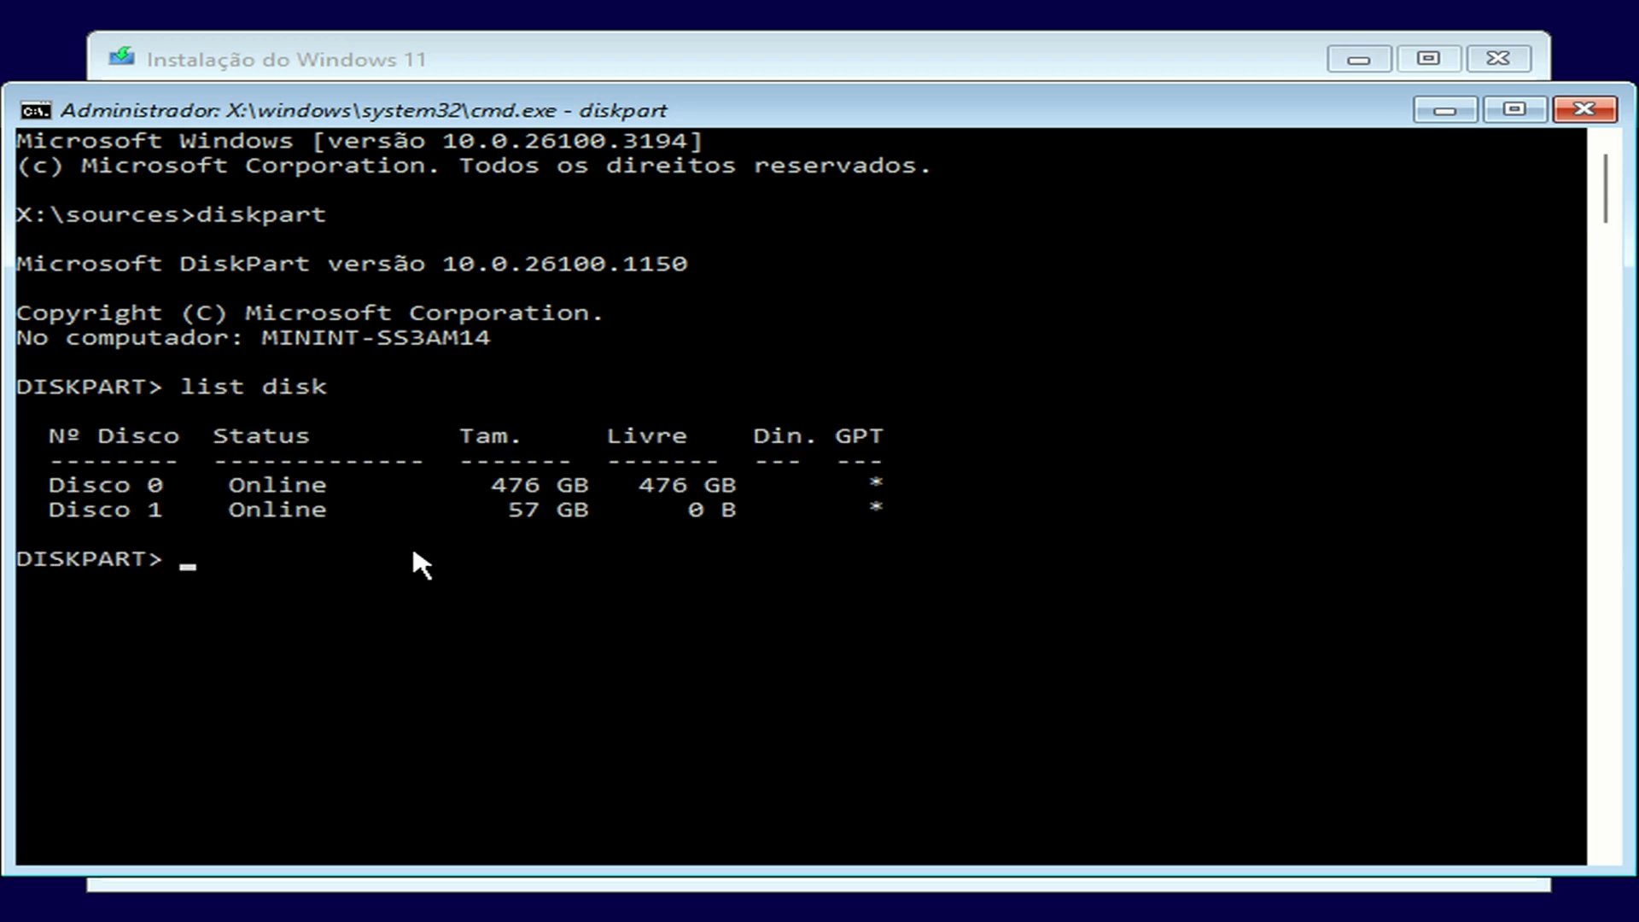
# Select disk 0 in diskpart and wipe it with the clean command
pyautogui.click(152, 492)
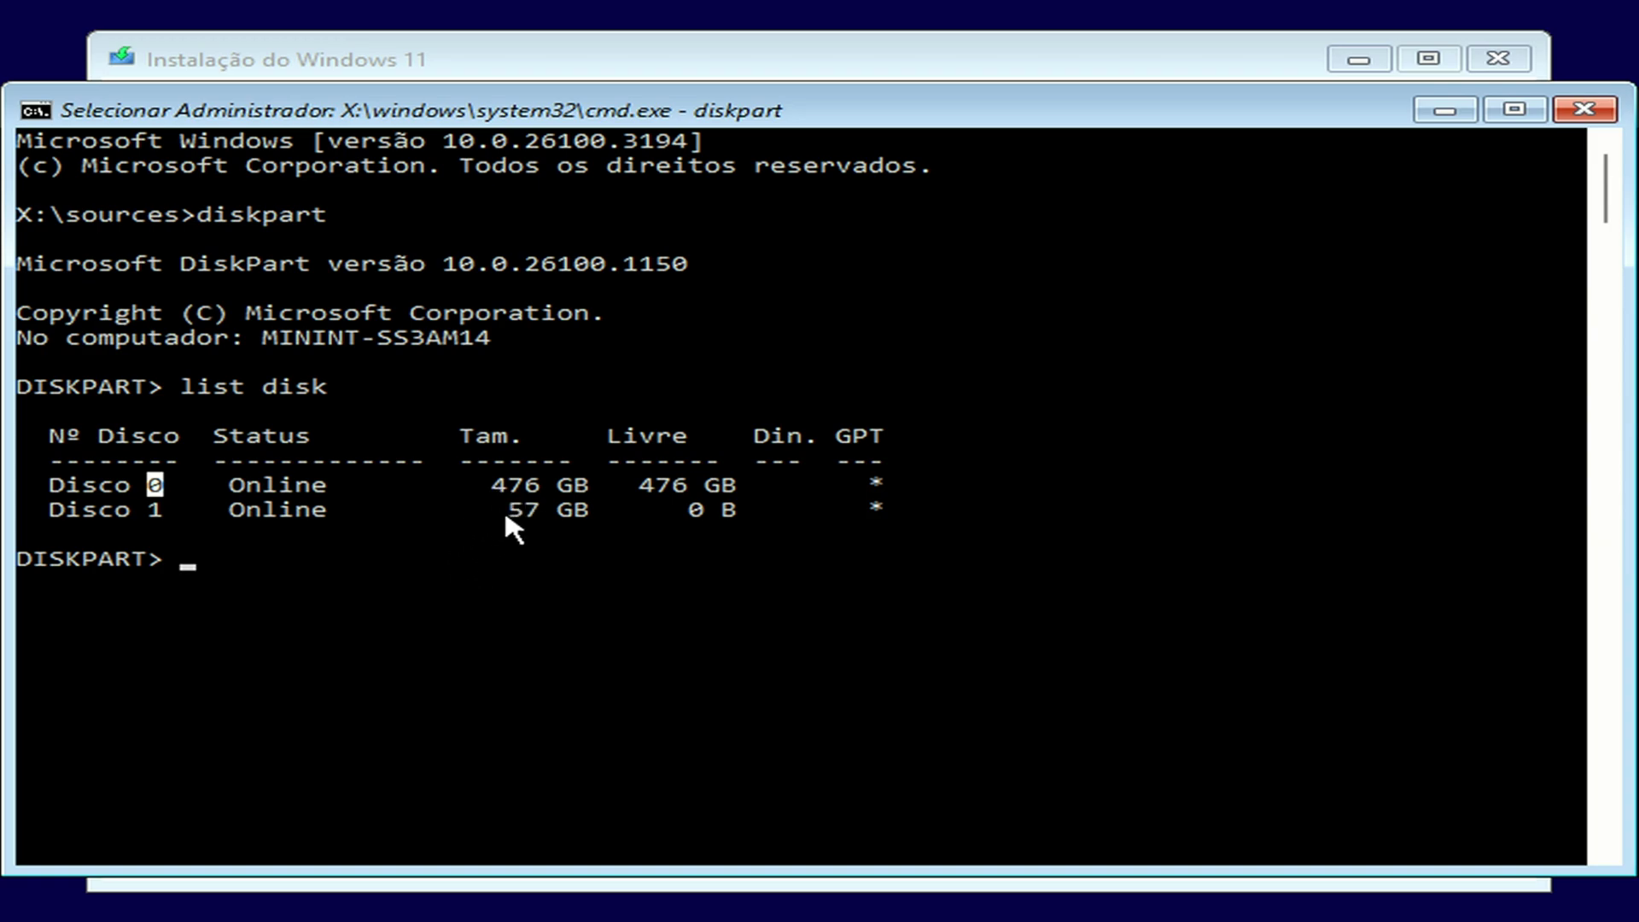
pyautogui.click(153, 509)
pyautogui.click(205, 493)
pyautogui.click(154, 484)
pyautogui.write('select disk 0')
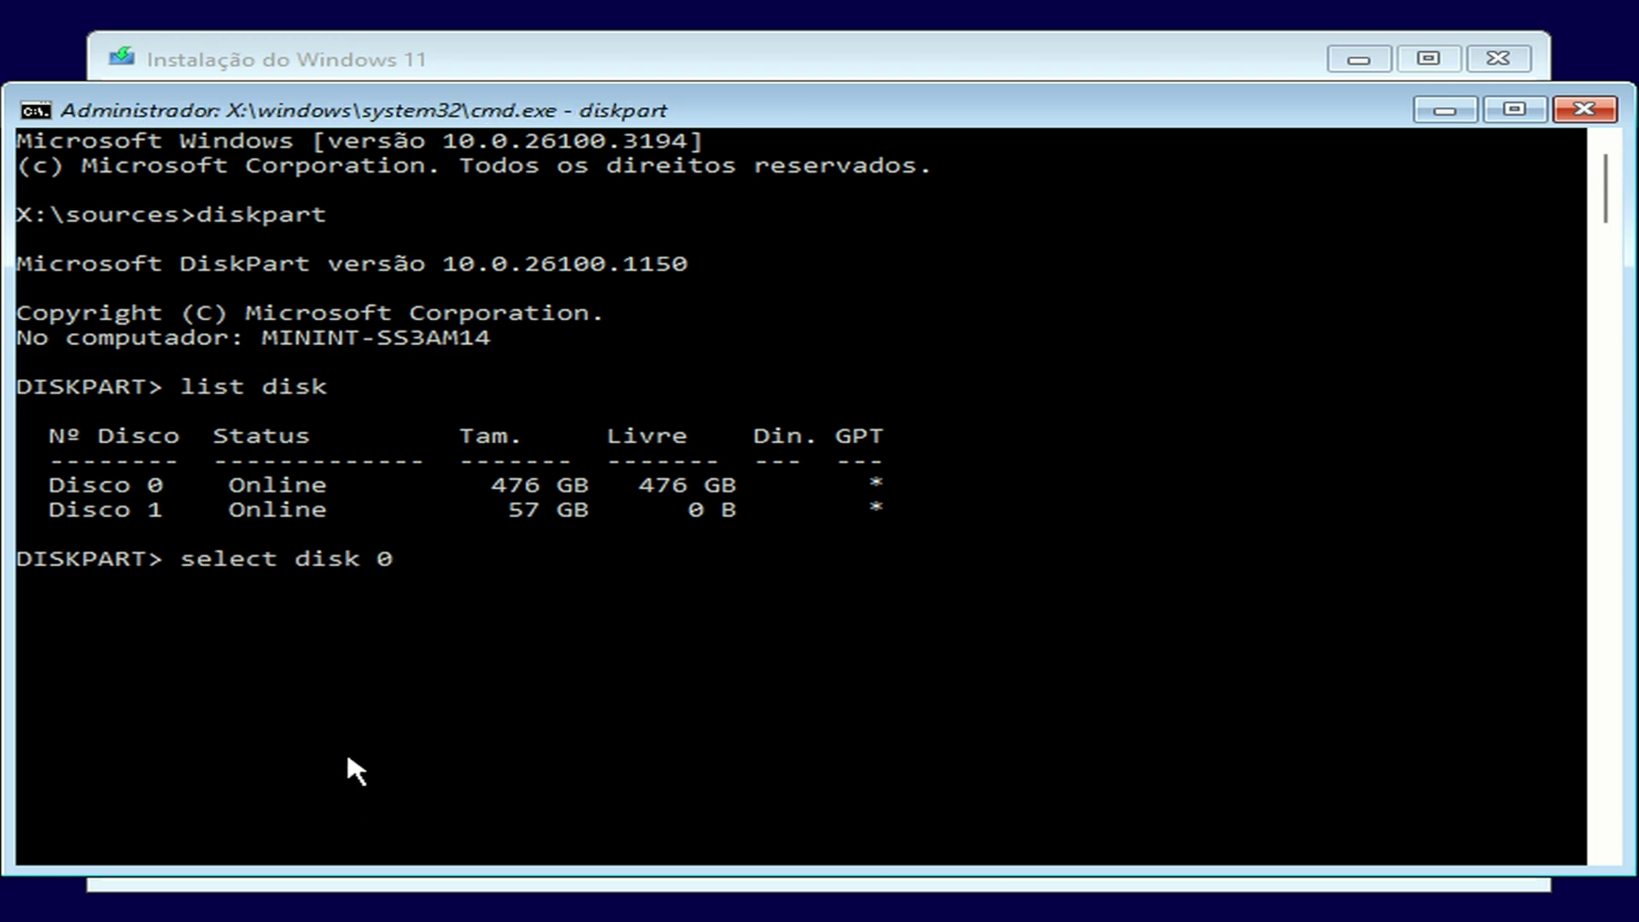
pyautogui.press('Return')
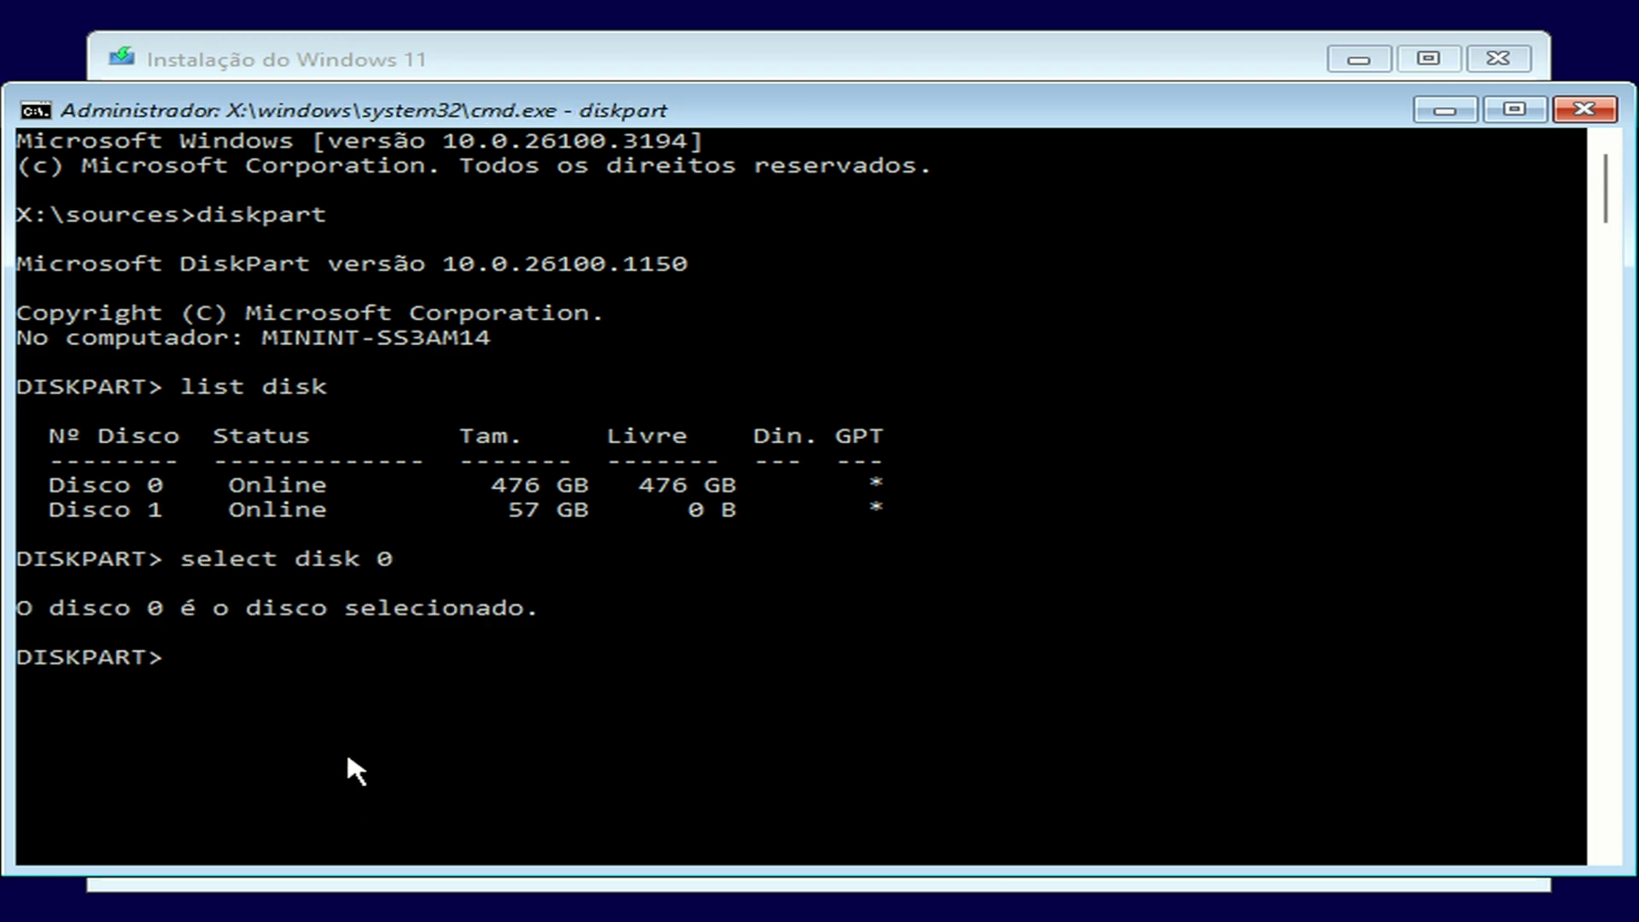
pyautogui.write('clean')
pyautogui.press('Return')
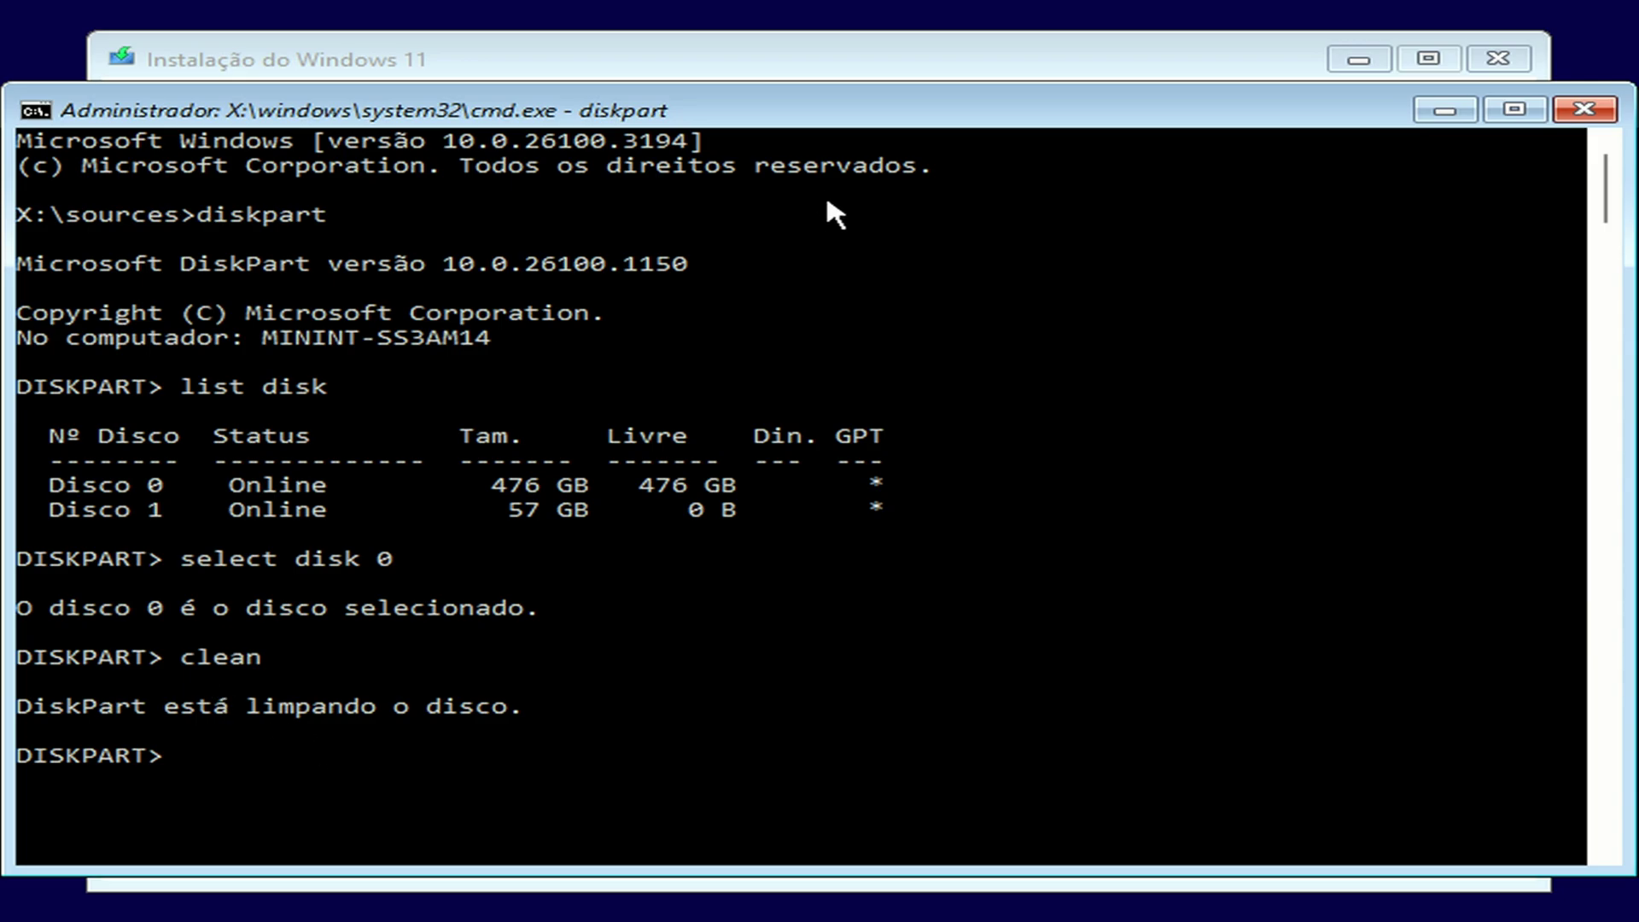
# Close the command prompt, refresh the disk list, and start installing Windows 11 Home on disk 0's unallocated space
pyautogui.click(1588, 109)
pyautogui.click(298, 259)
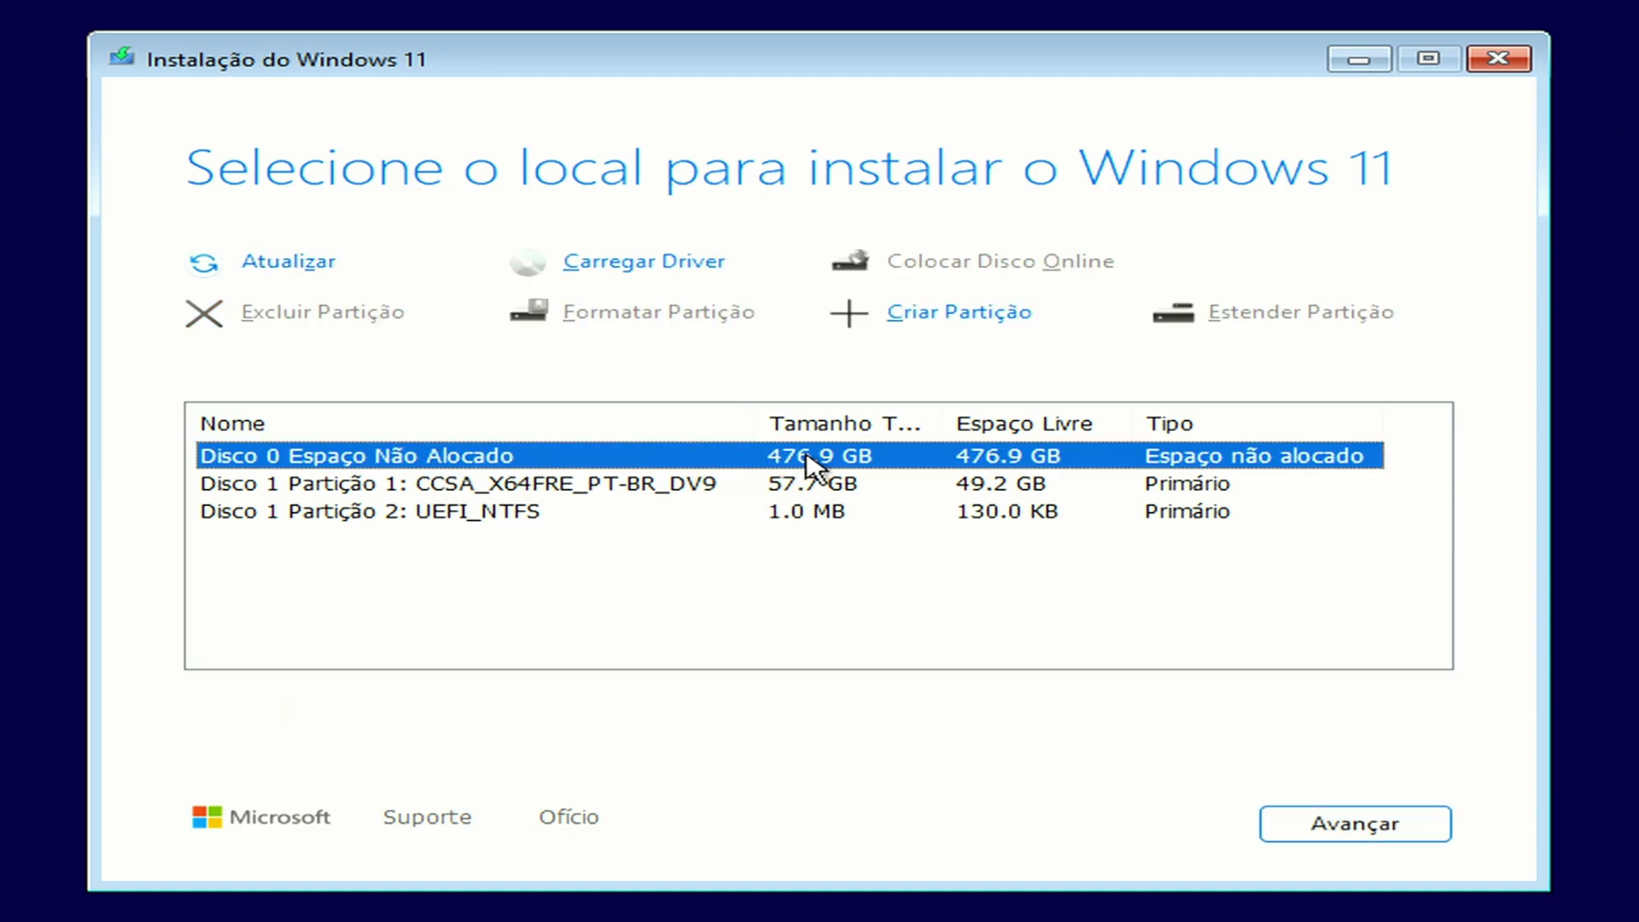
pyautogui.click(1349, 825)
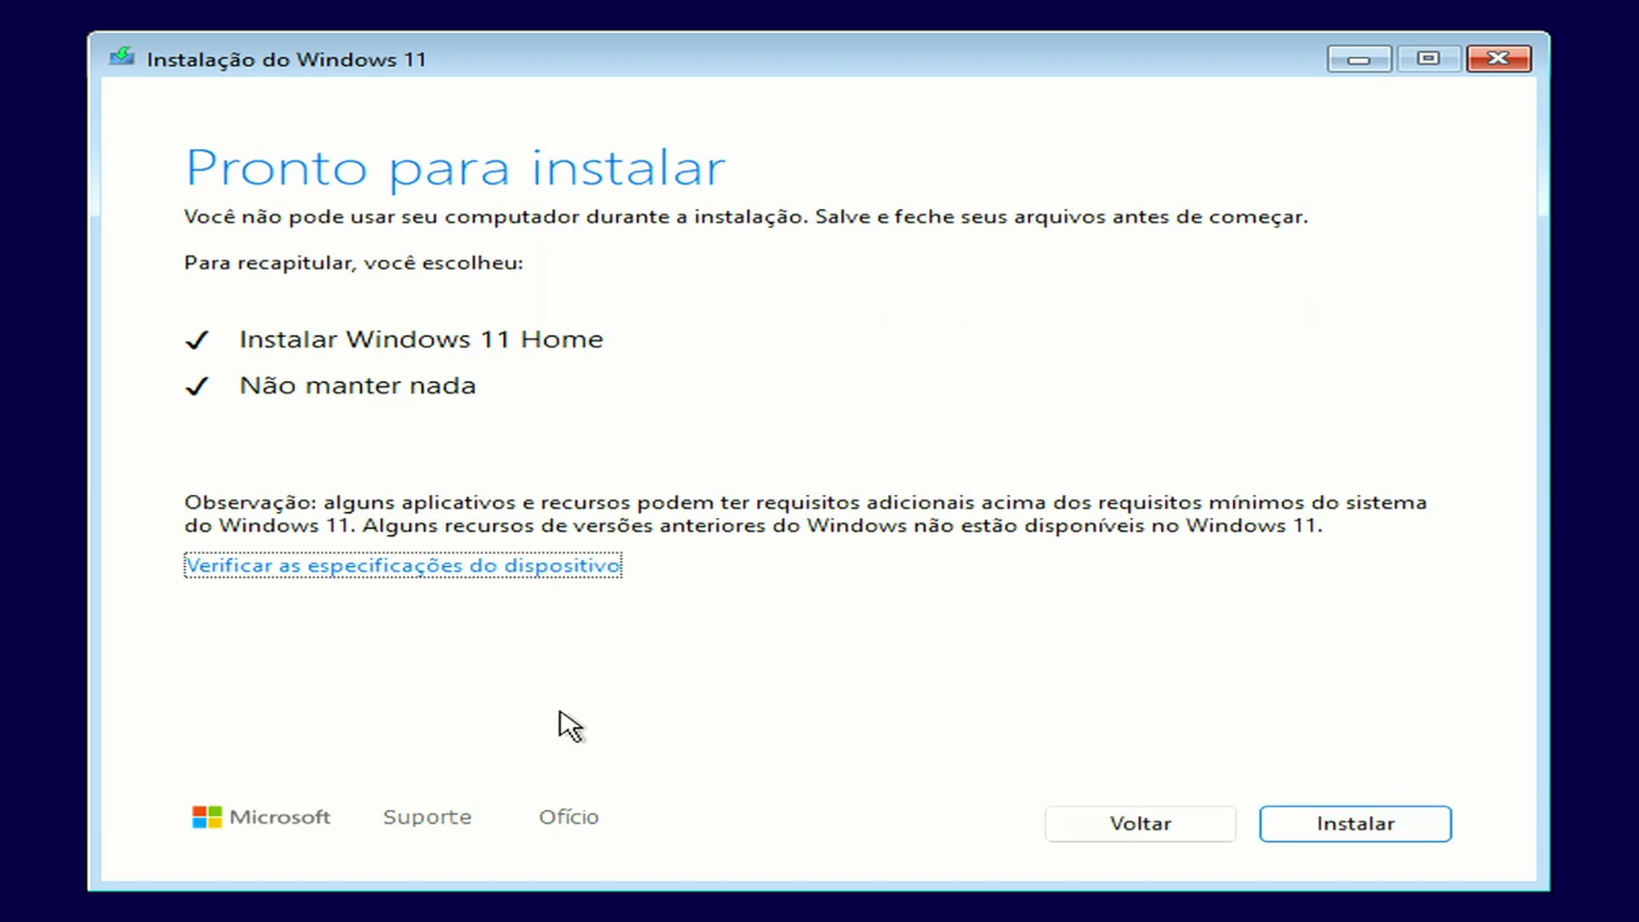
pyautogui.click(1347, 825)
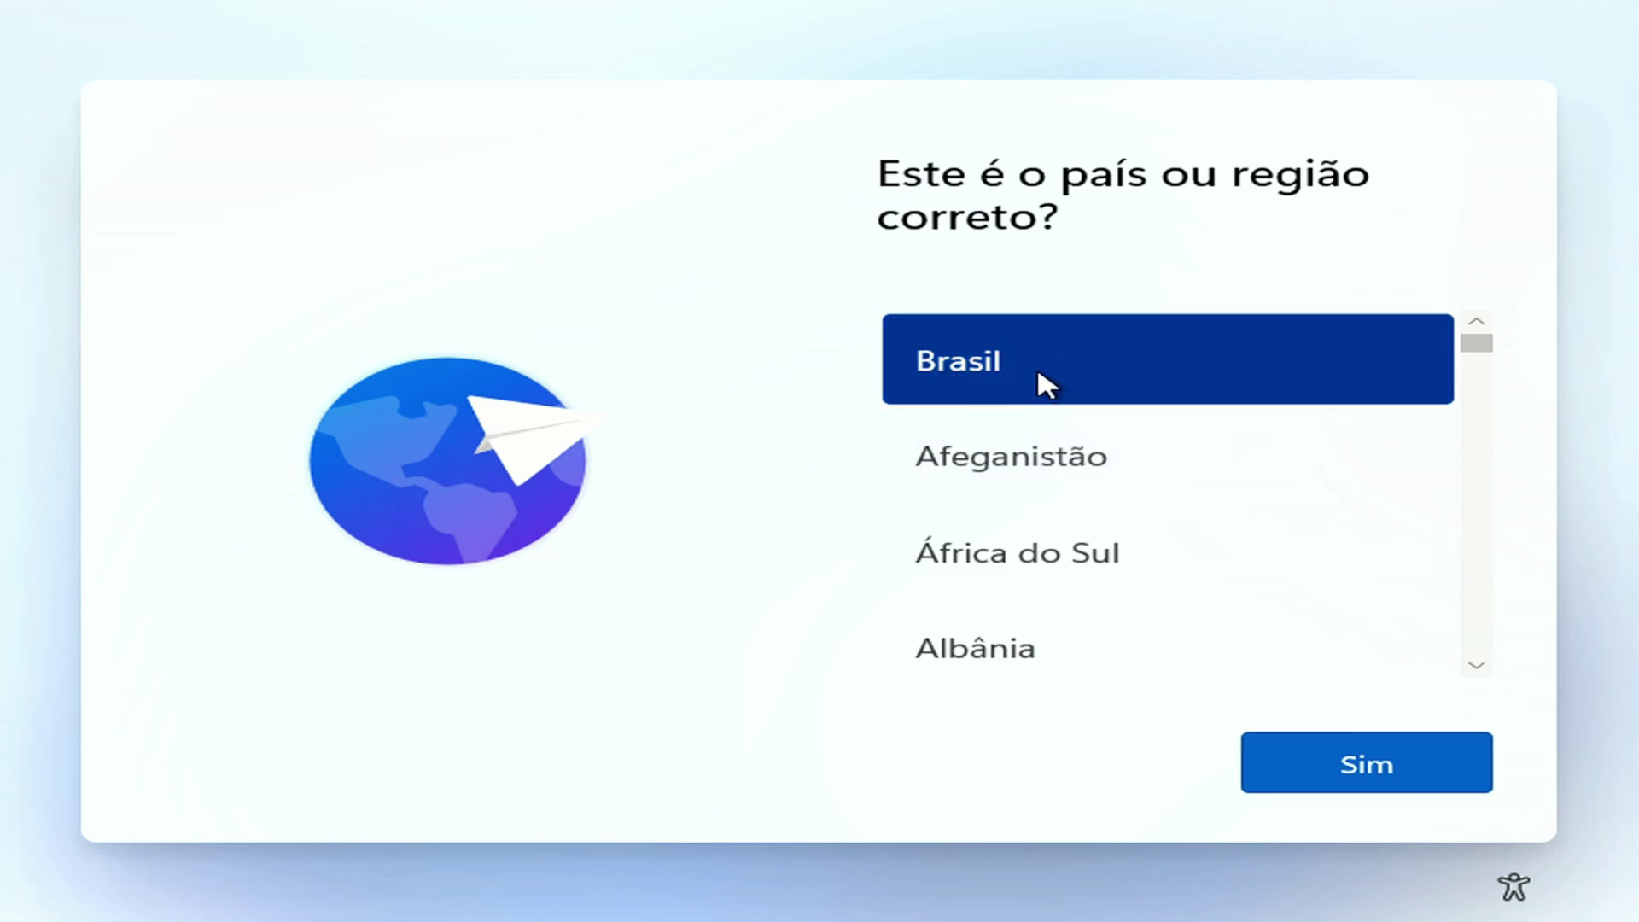
# Set the region to Brasil and the keyboard layout to Português (Brasil ABNT2), without a second layout
pyautogui.click(1288, 779)
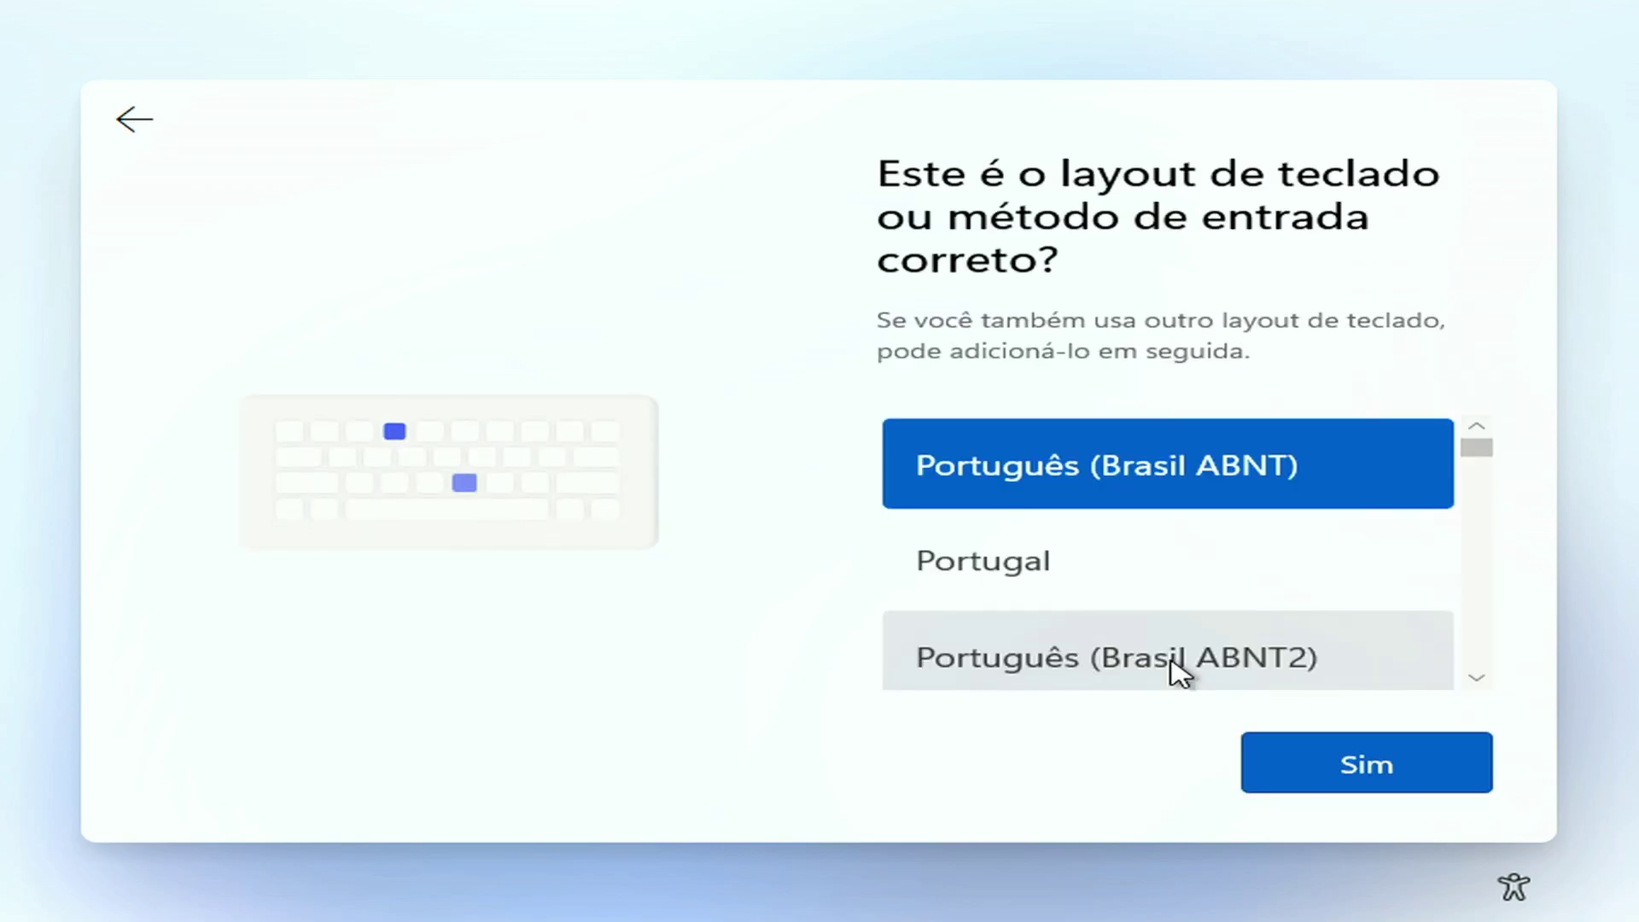
pyautogui.click(1180, 675)
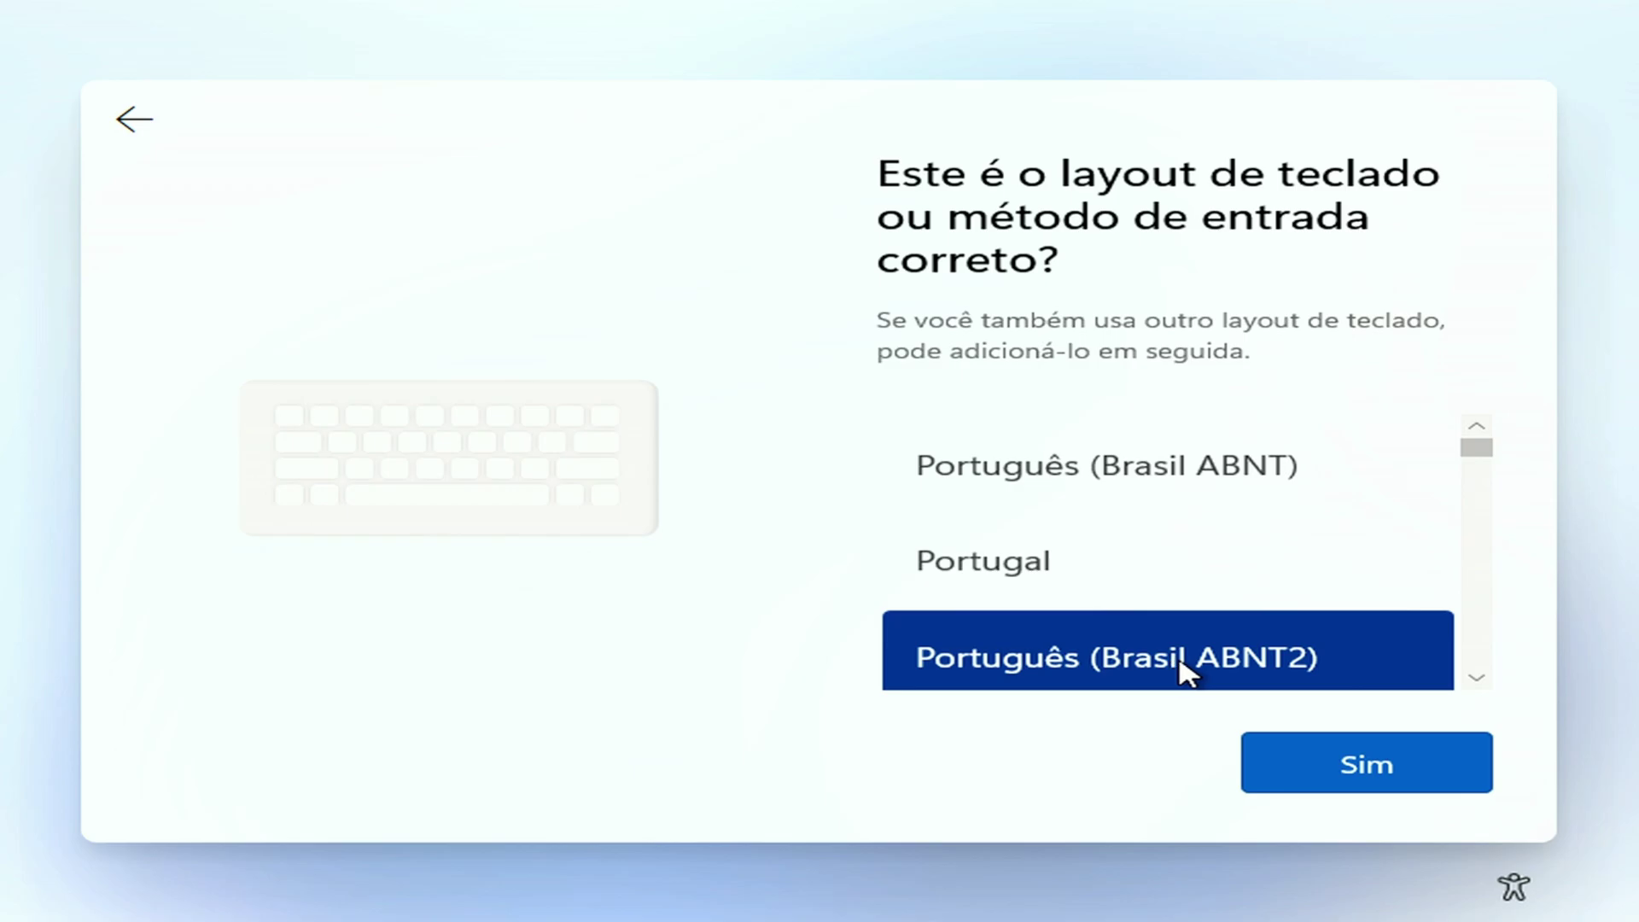
pyautogui.click(1443, 787)
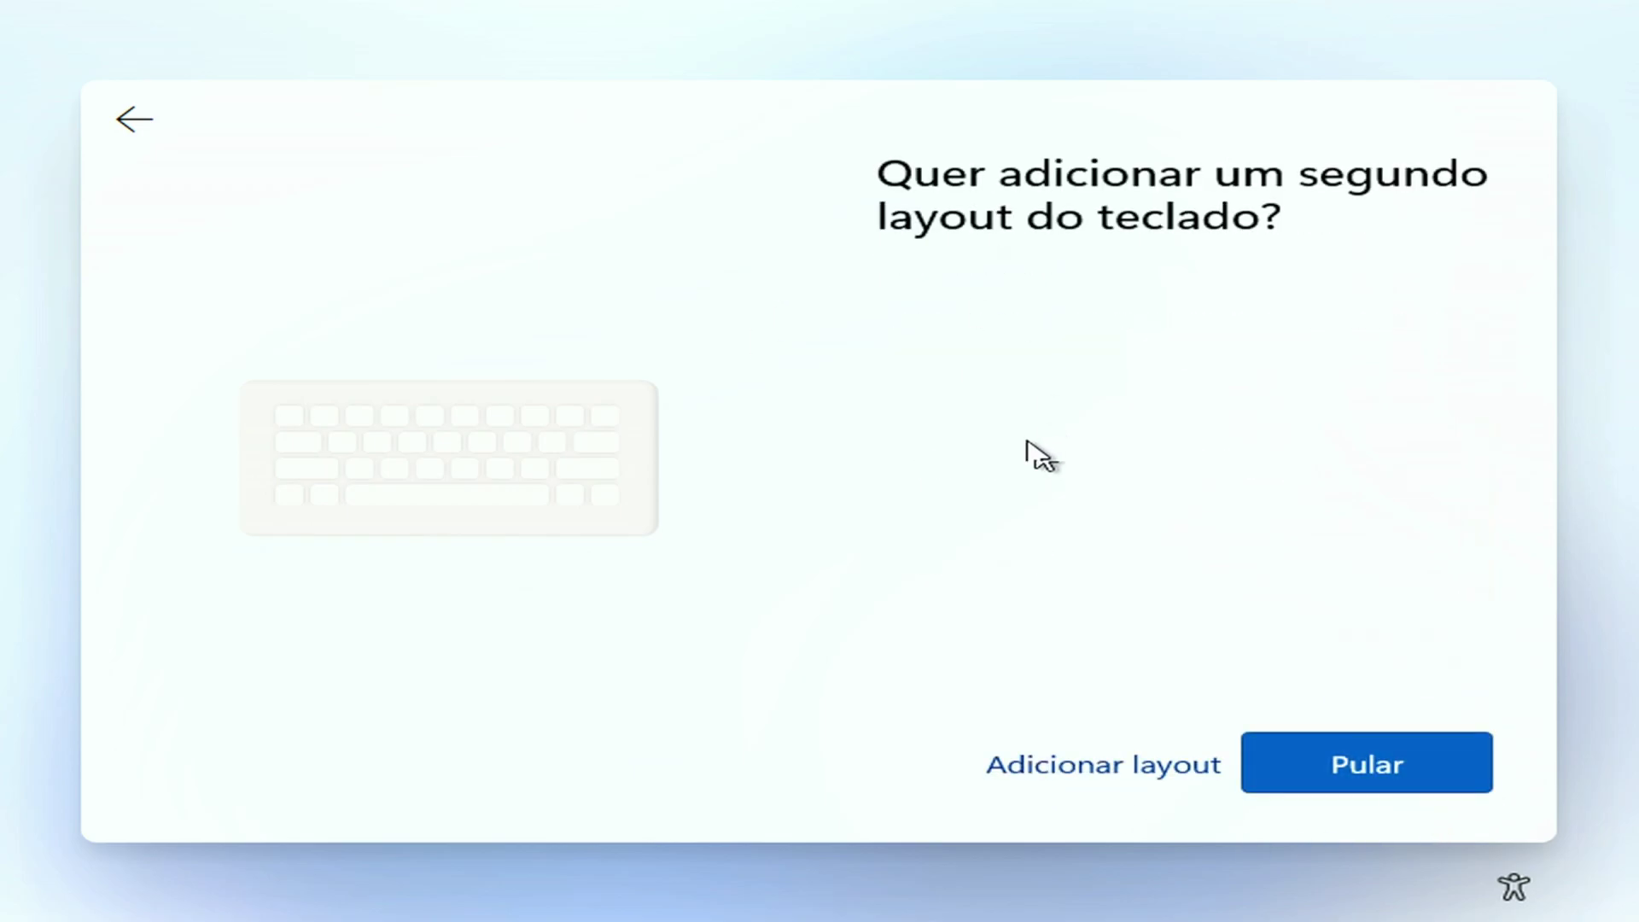
pyautogui.click(1449, 764)
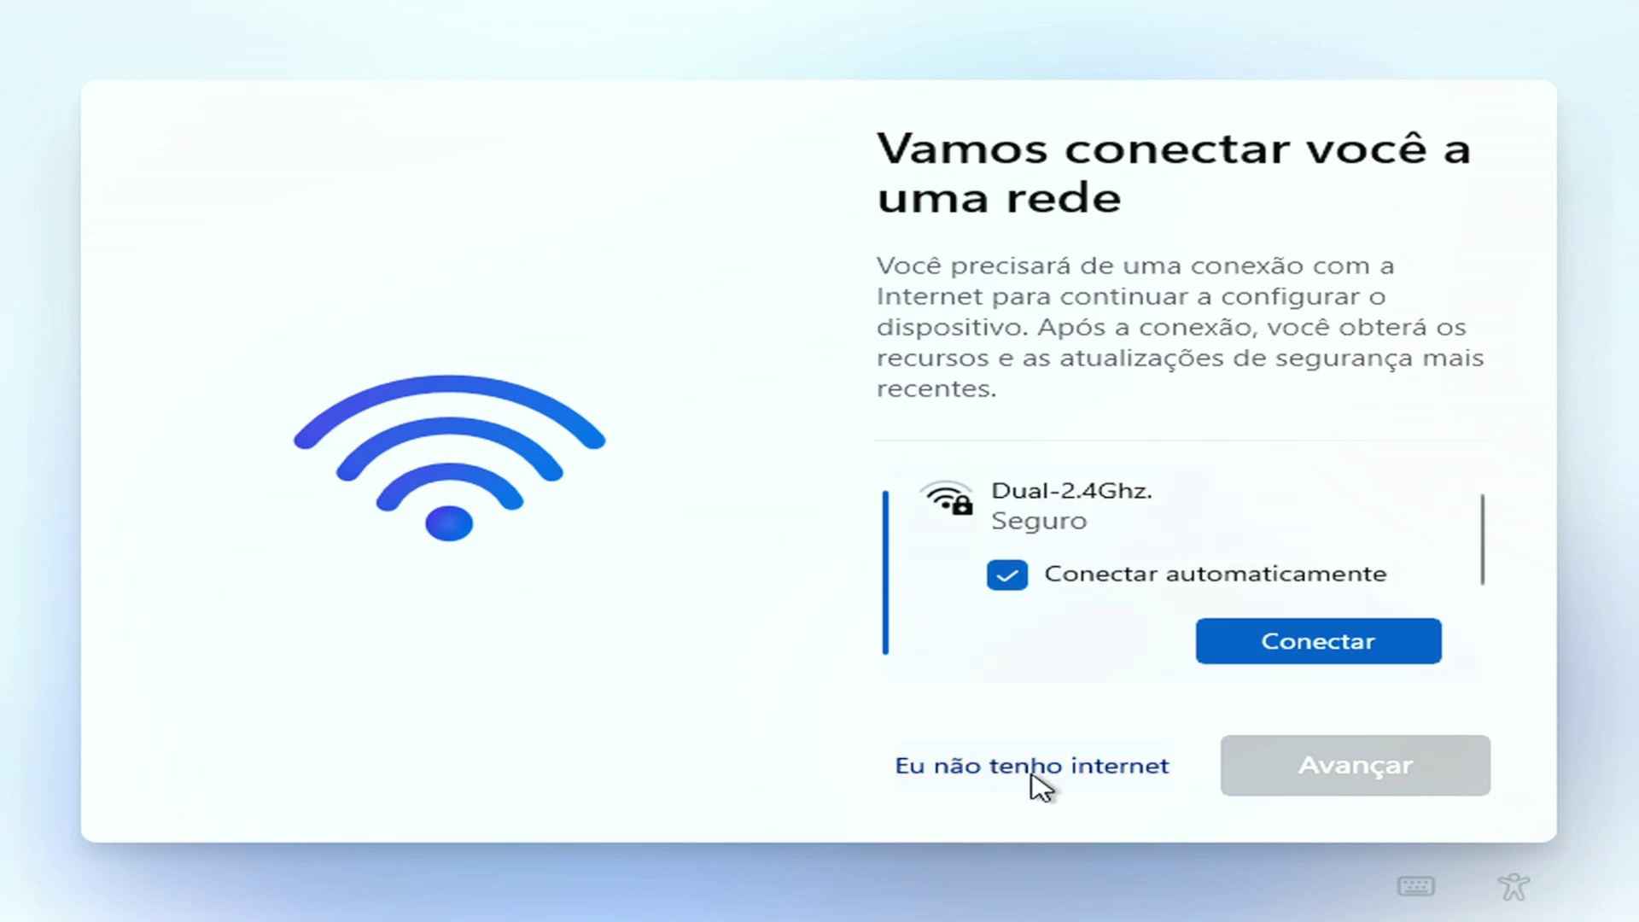
# Continue setup without internet and create a local account by entering the user's name and leaving the password blank
pyautogui.click(984, 773)
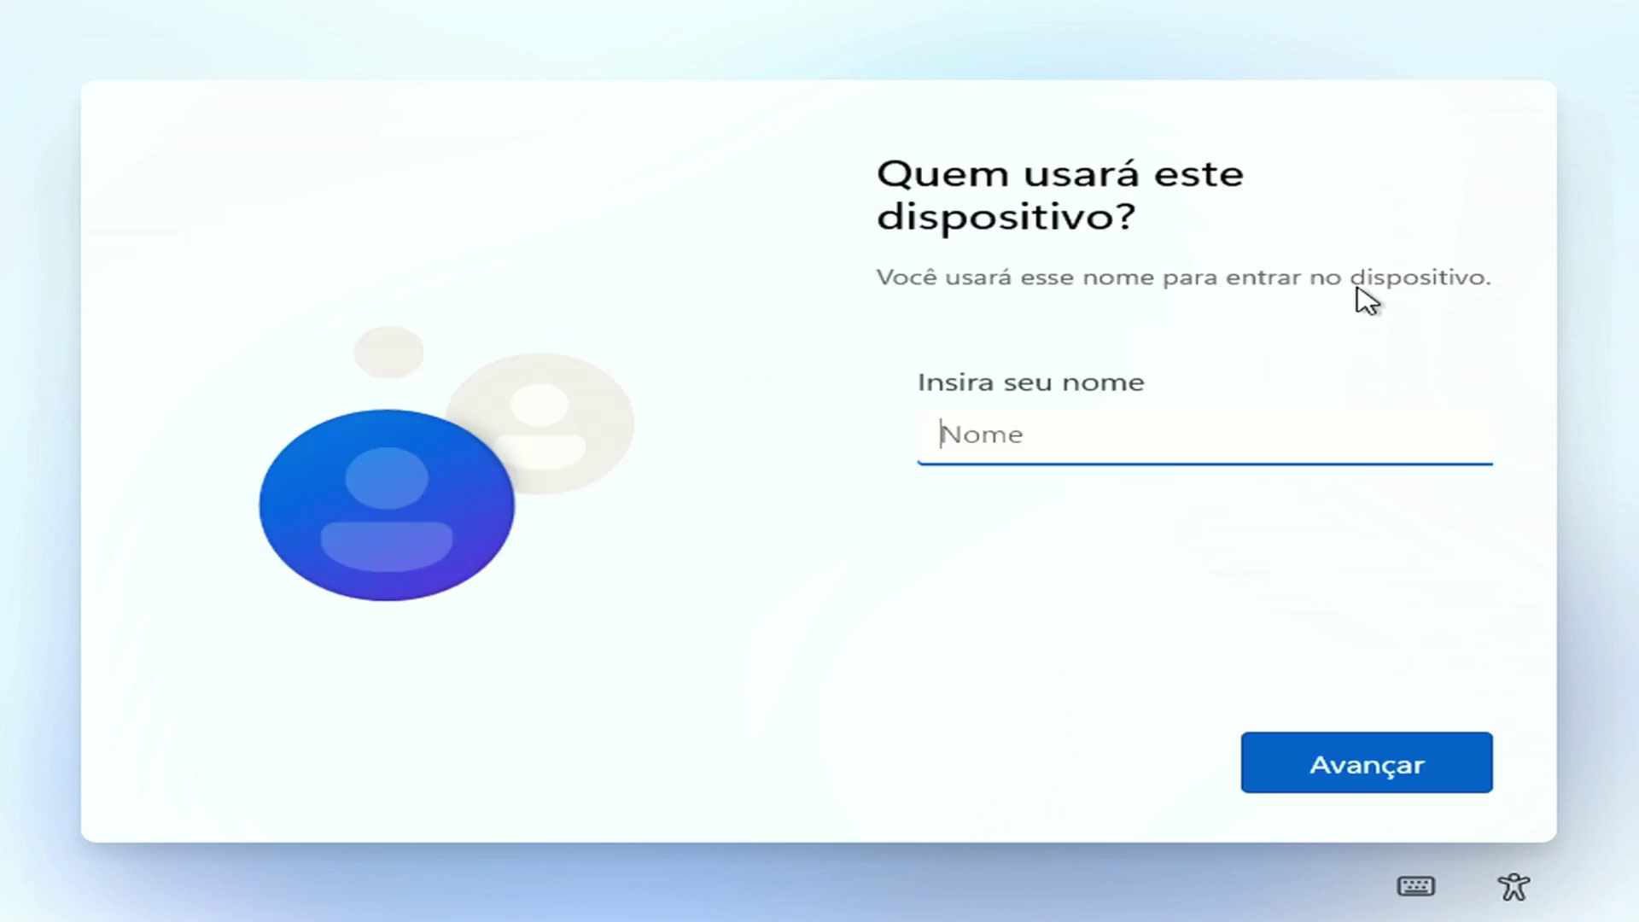
pyautogui.write('erife')
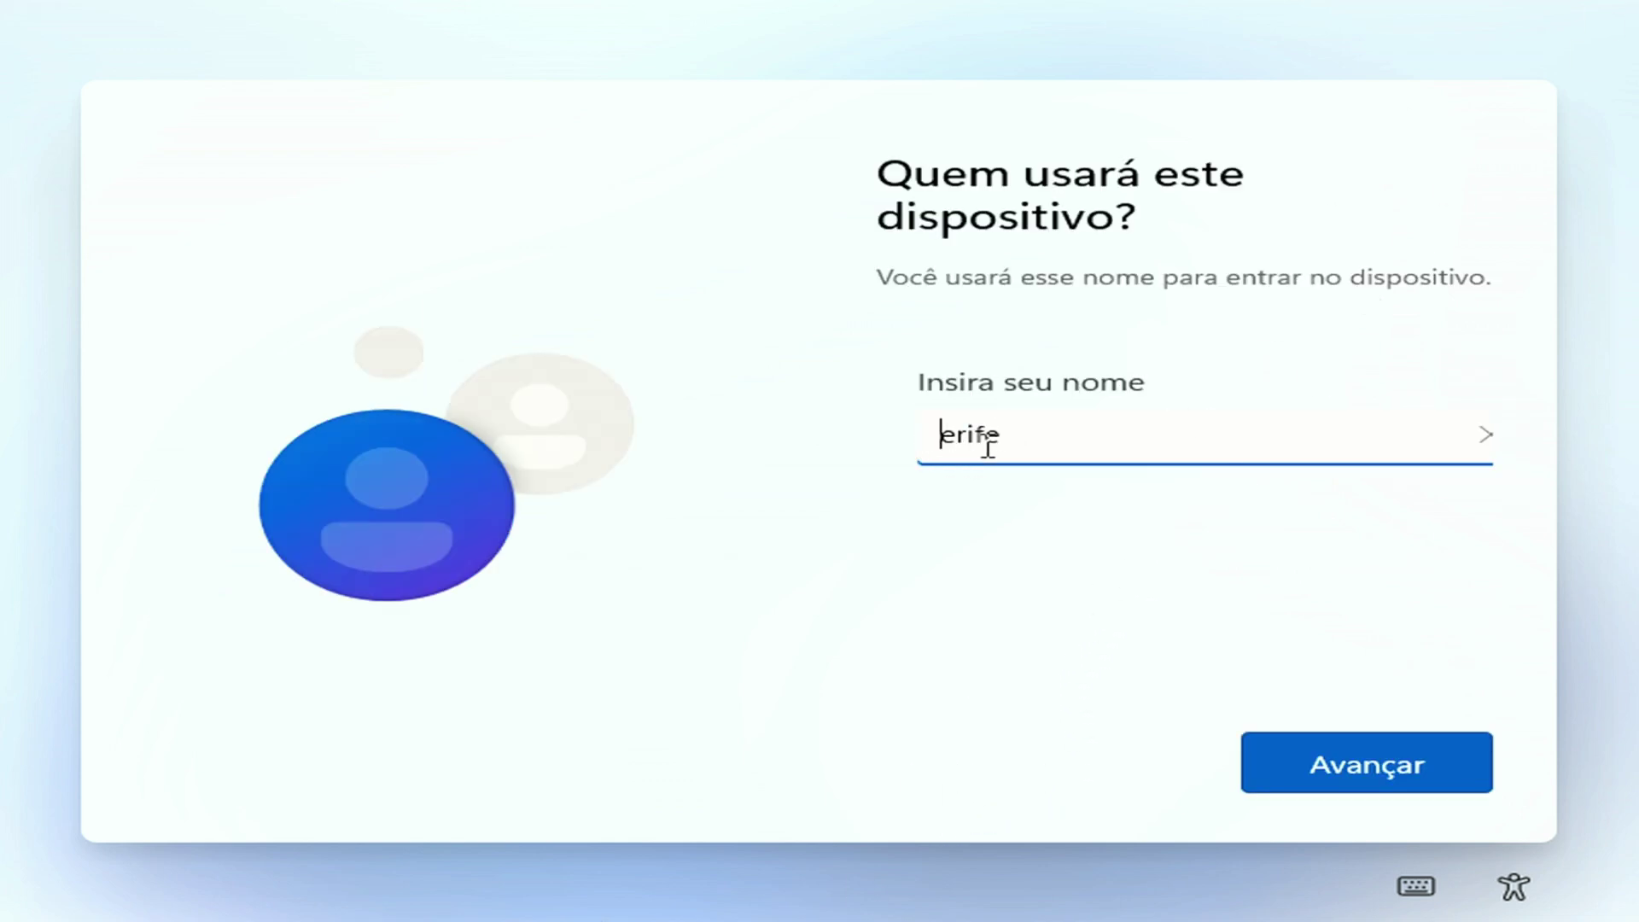
pyautogui.click(1435, 786)
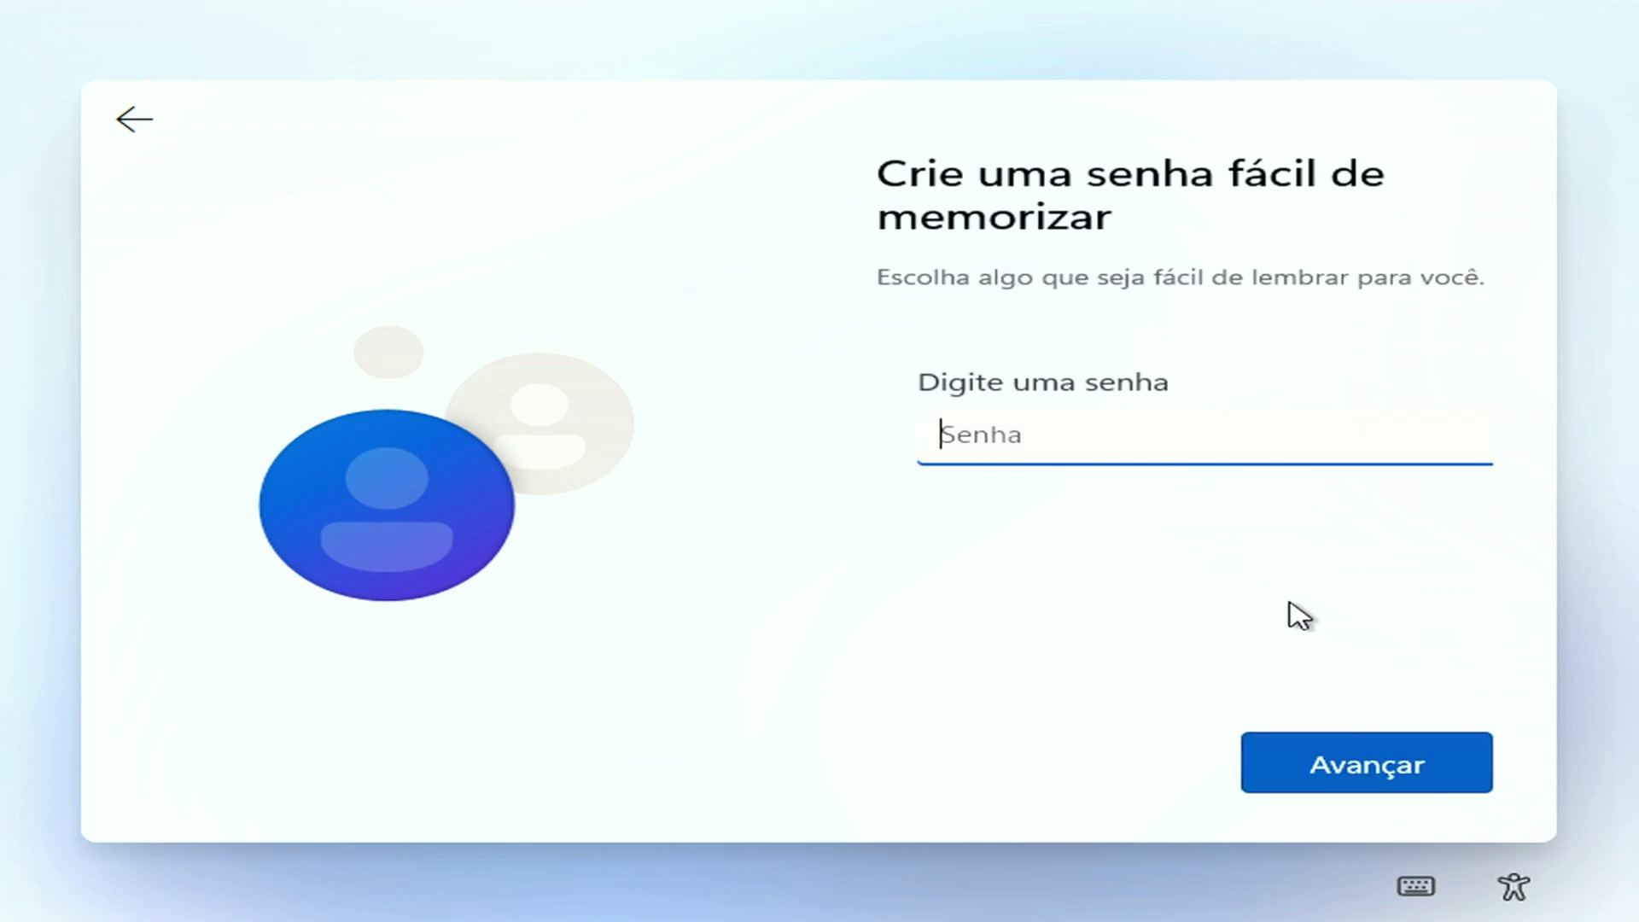
pyautogui.click(1340, 785)
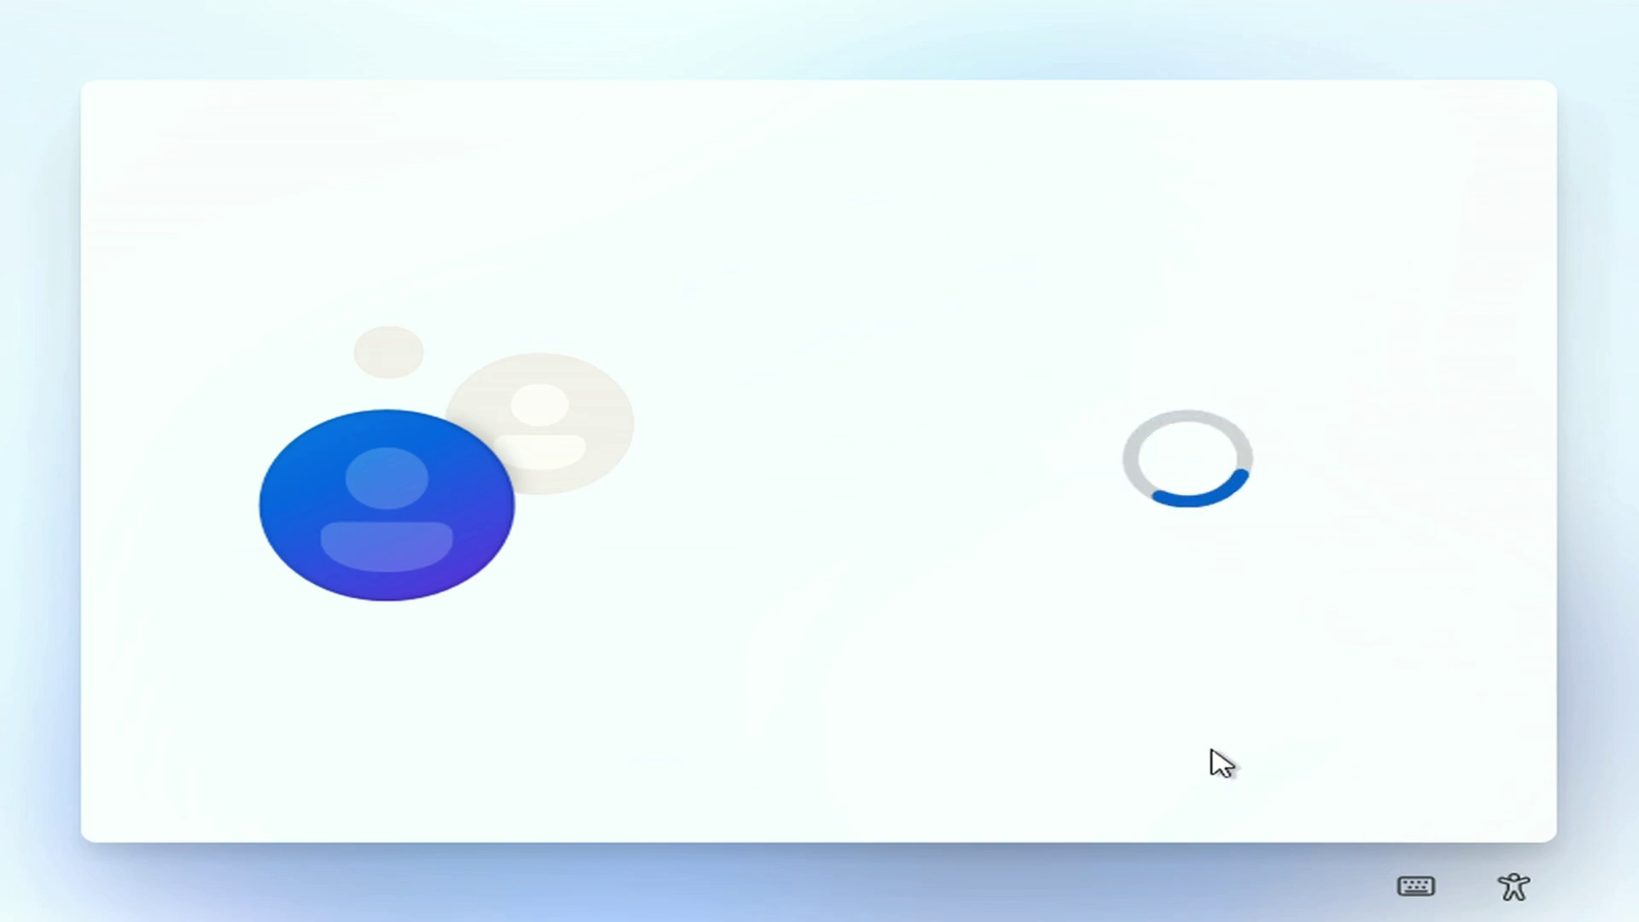
# Accept each privacy settings page, including diagnostic data and inking and typing, to finish the Windows setup
pyautogui.scroll(-3, 996, 680)
pyautogui.click(1379, 766)
pyautogui.scroll(-3, 1101, 684)
pyautogui.click(1373, 773)
pyautogui.scroll(-5, 1035, 693)
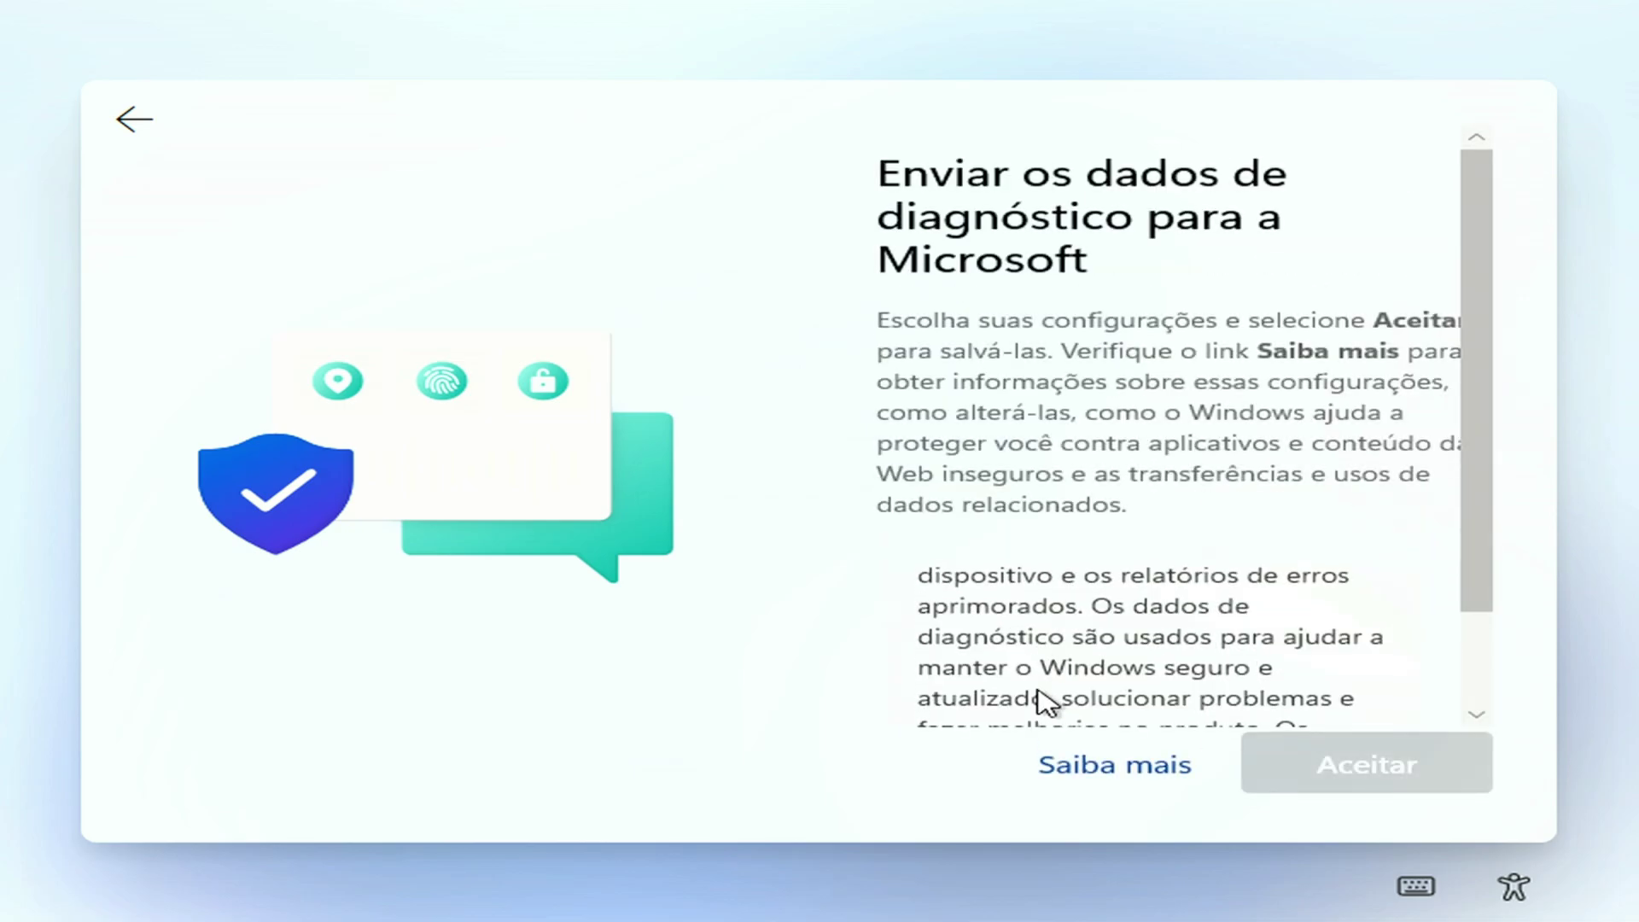
pyautogui.click(1458, 785)
pyautogui.scroll(-5, 1036, 680)
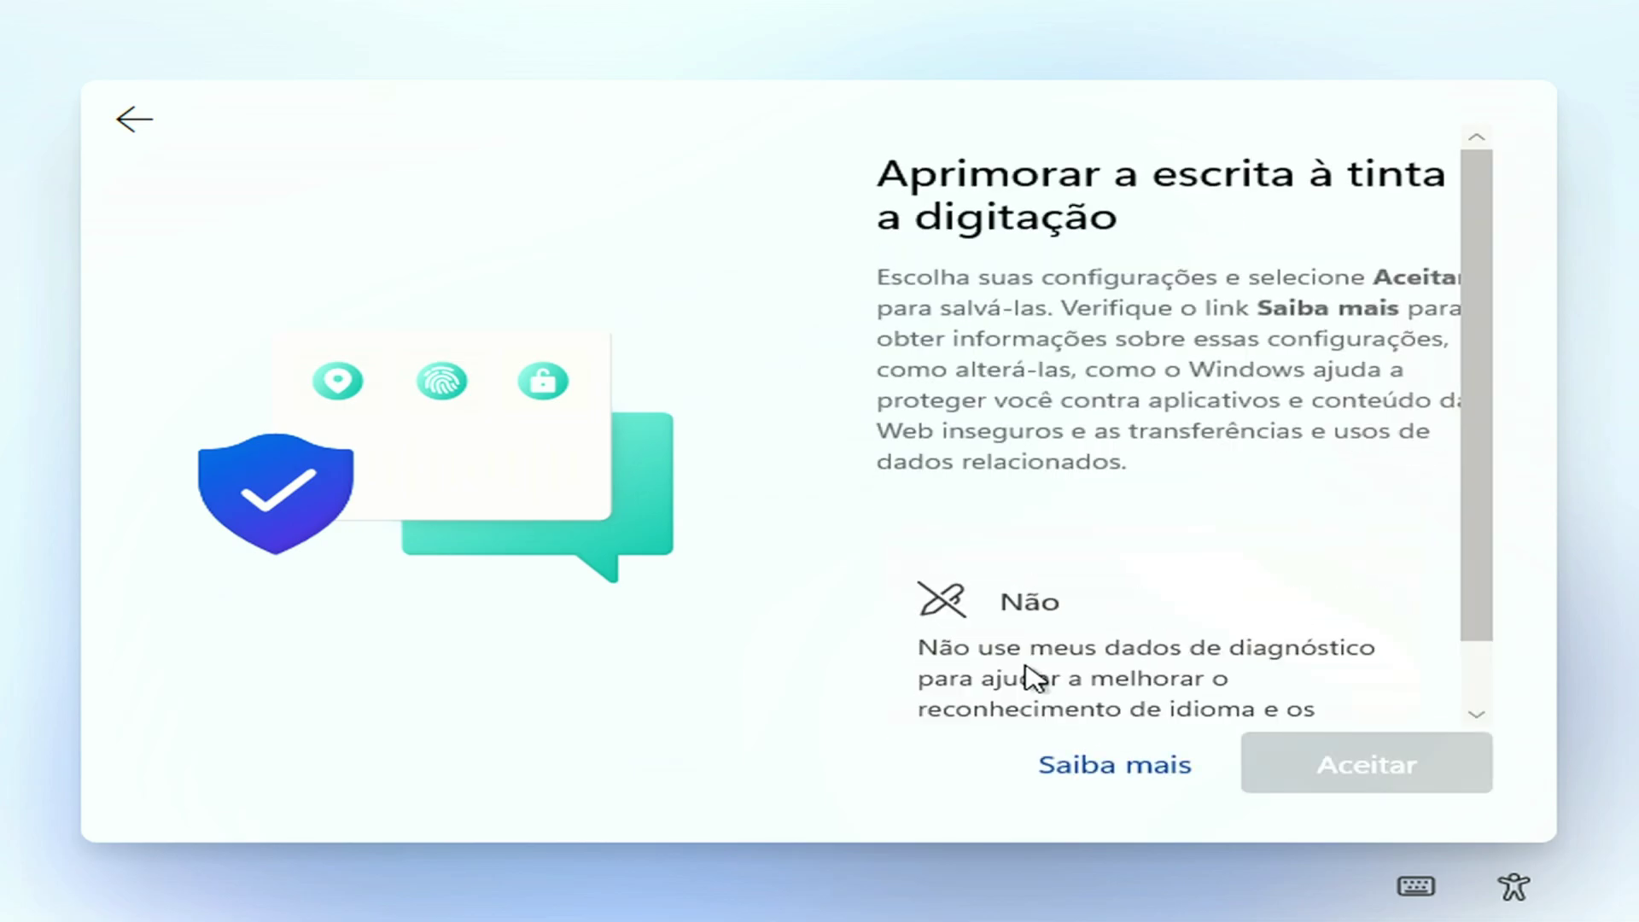
pyautogui.click(1422, 787)
pyautogui.scroll(-5, 1032, 683)
pyautogui.click(1421, 787)
pyautogui.scroll(-5, 1021, 683)
pyautogui.press('Return')
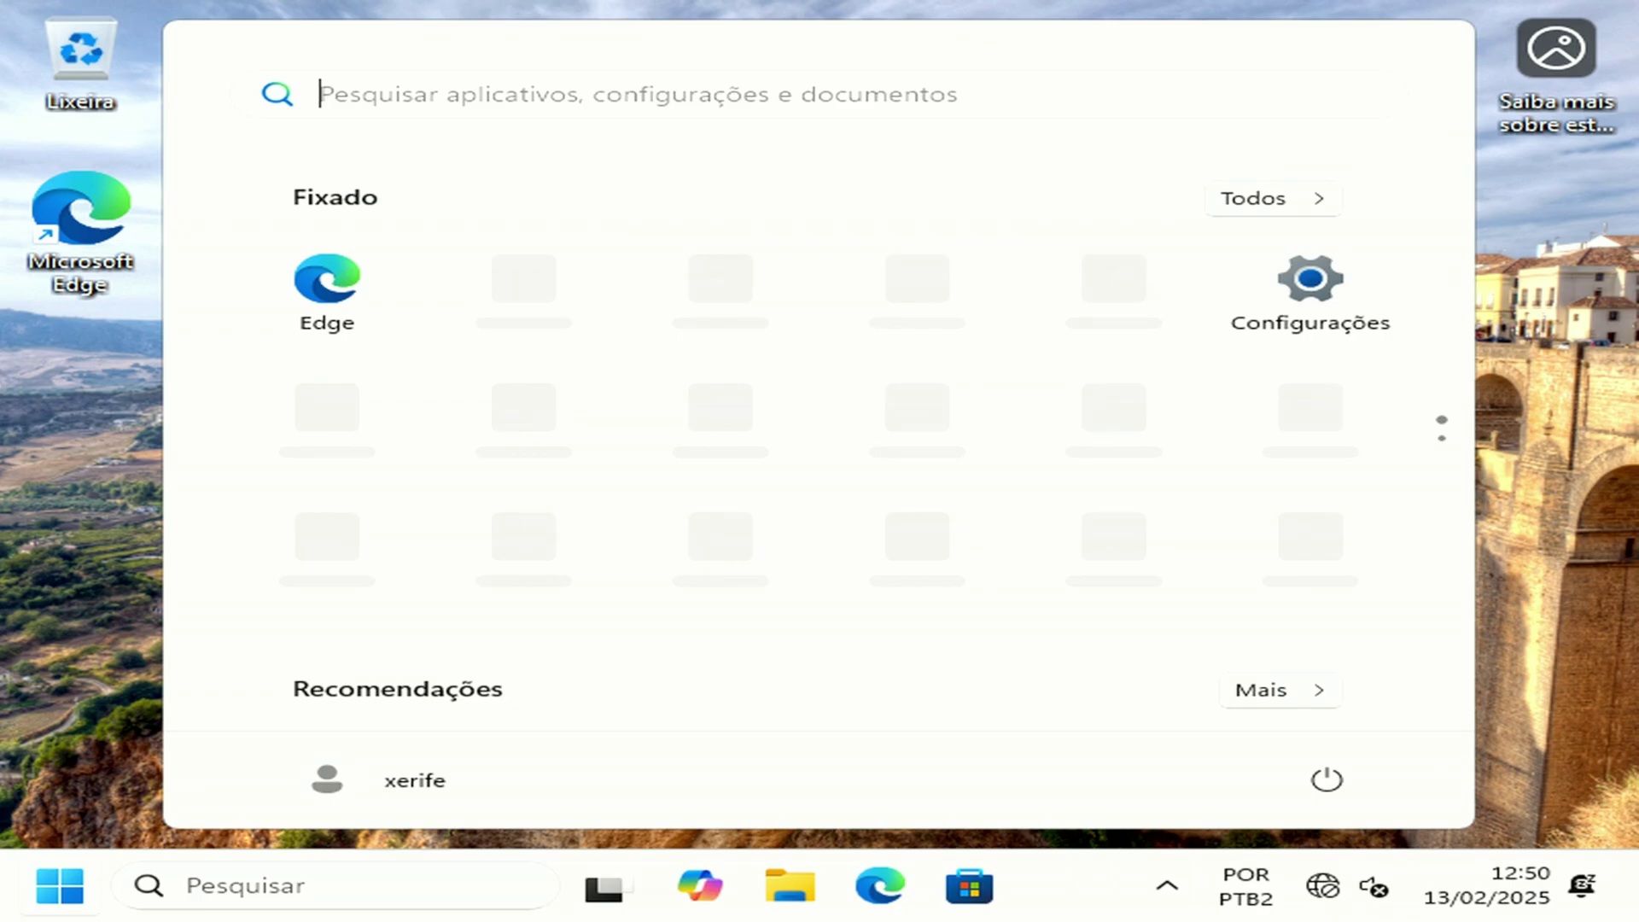
# Open the system's Sobre page in Settings, check the Windows edition, version and OS build, and close Settings
pyautogui.click(1320, 309)
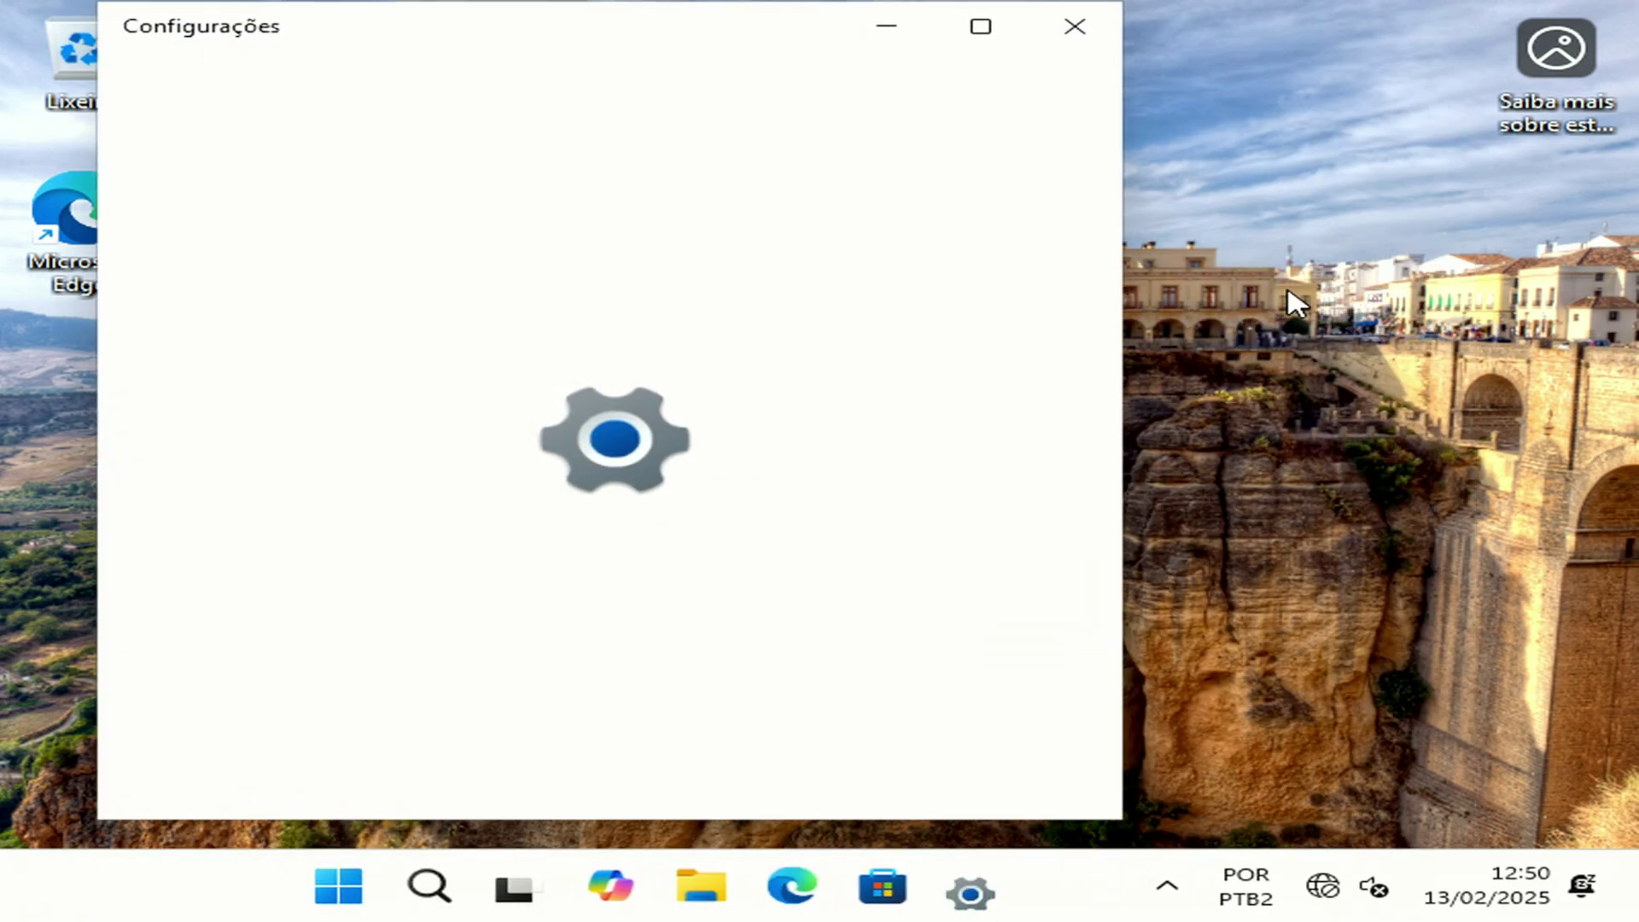
pyautogui.scroll(-4, 630, 556)
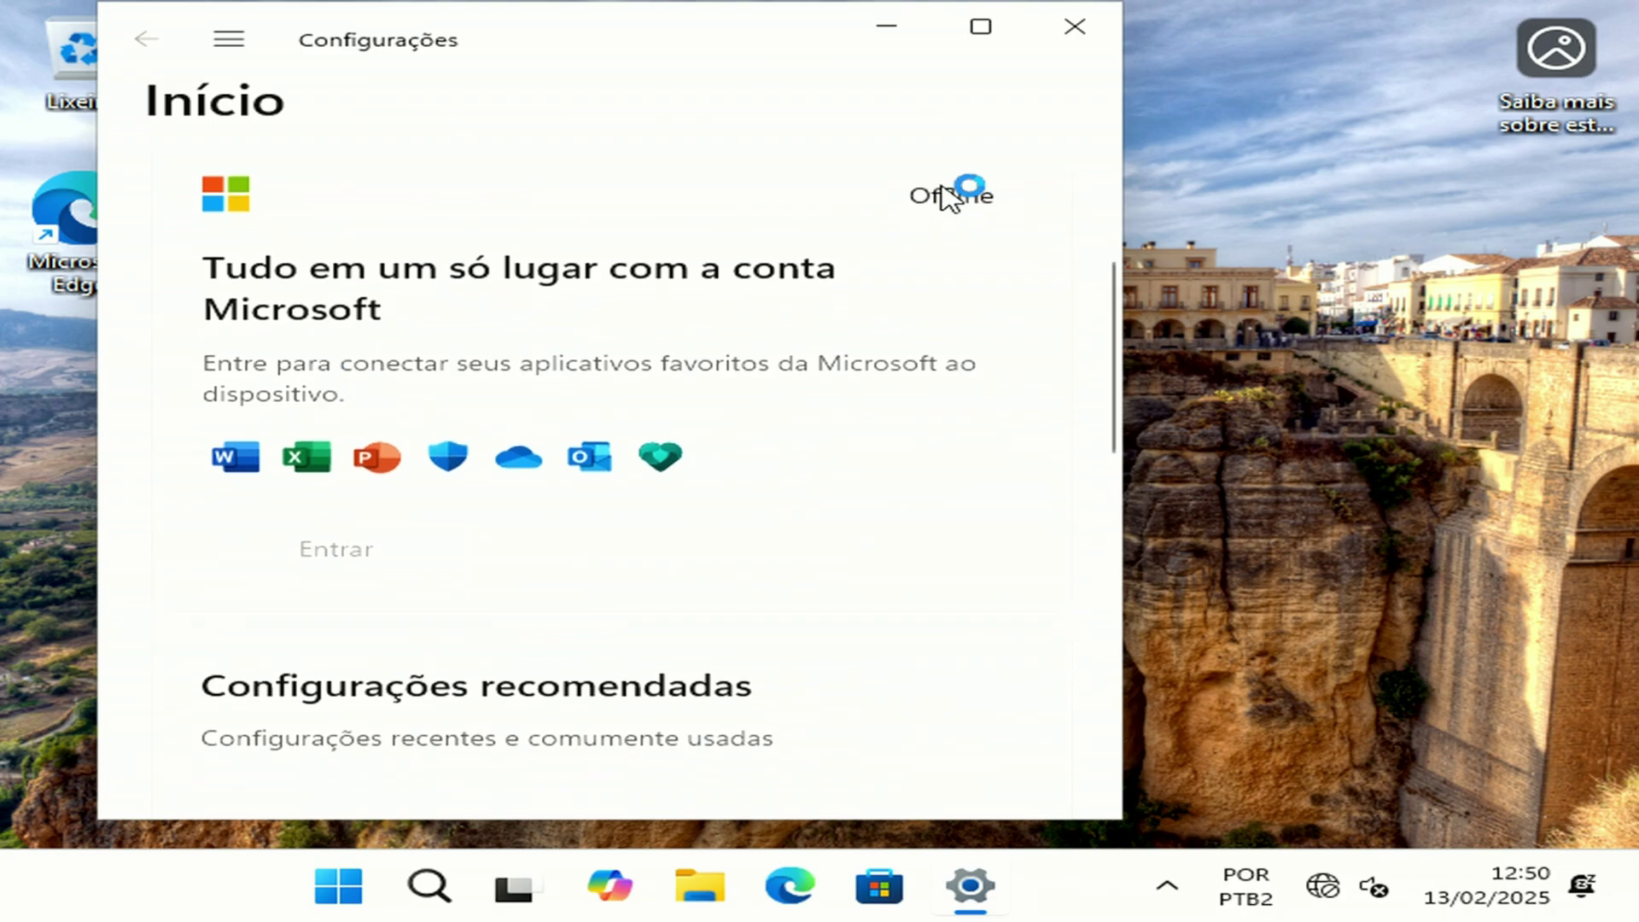
pyautogui.click(981, 27)
pyautogui.scroll(-2, 190, 651)
pyautogui.scroll(3, 193, 405)
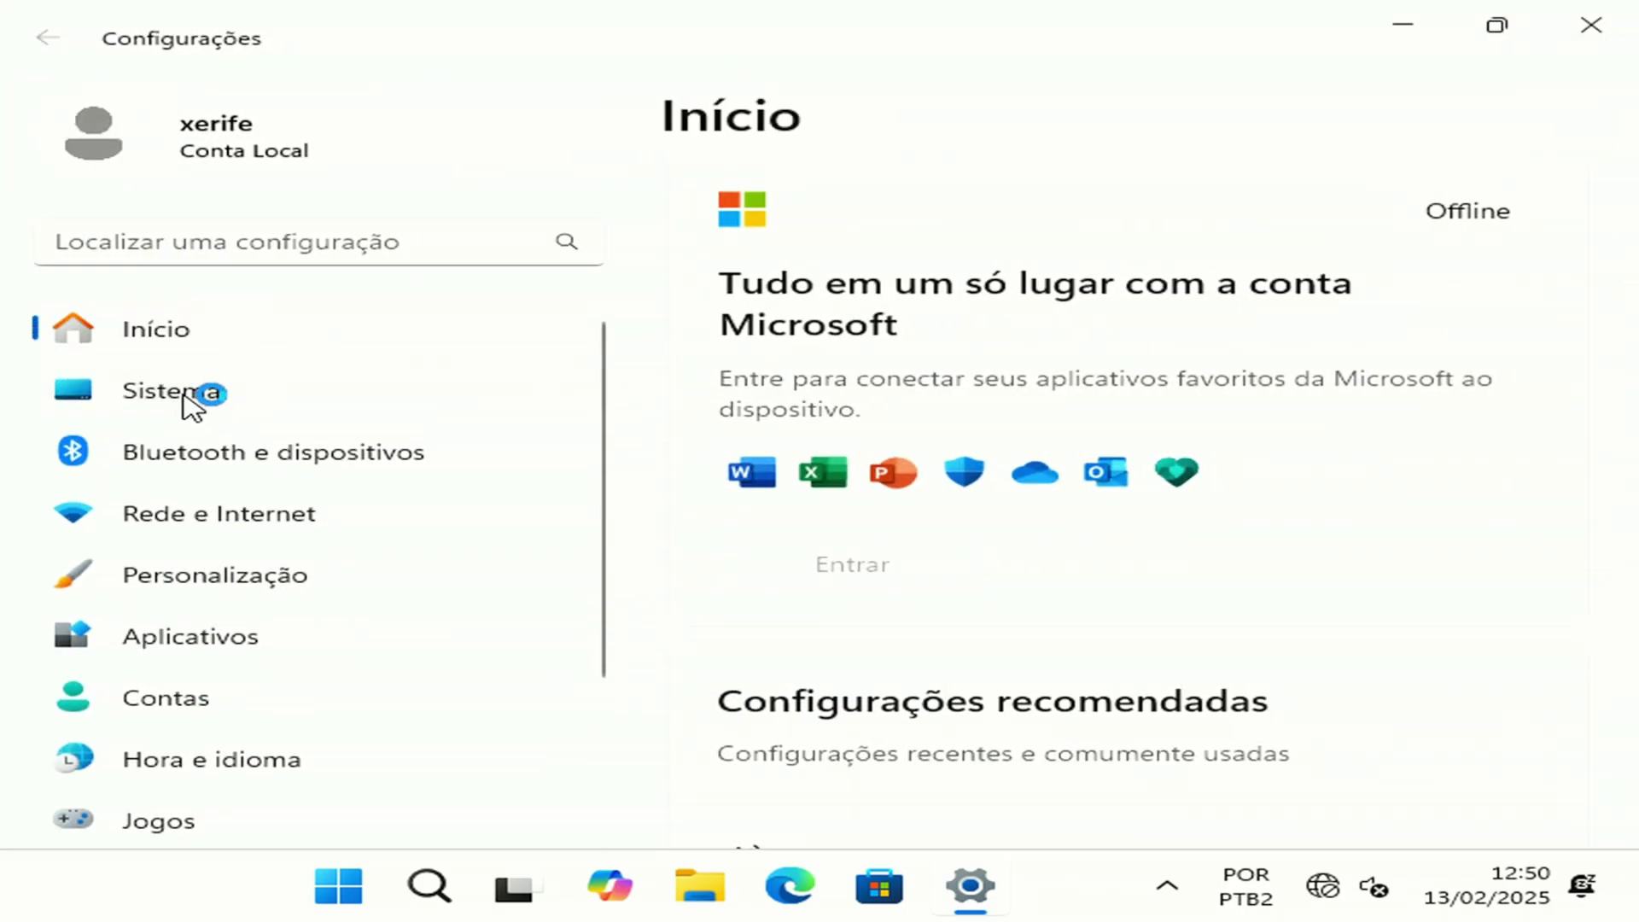
pyautogui.click(192, 405)
pyautogui.scroll(-10, 944, 622)
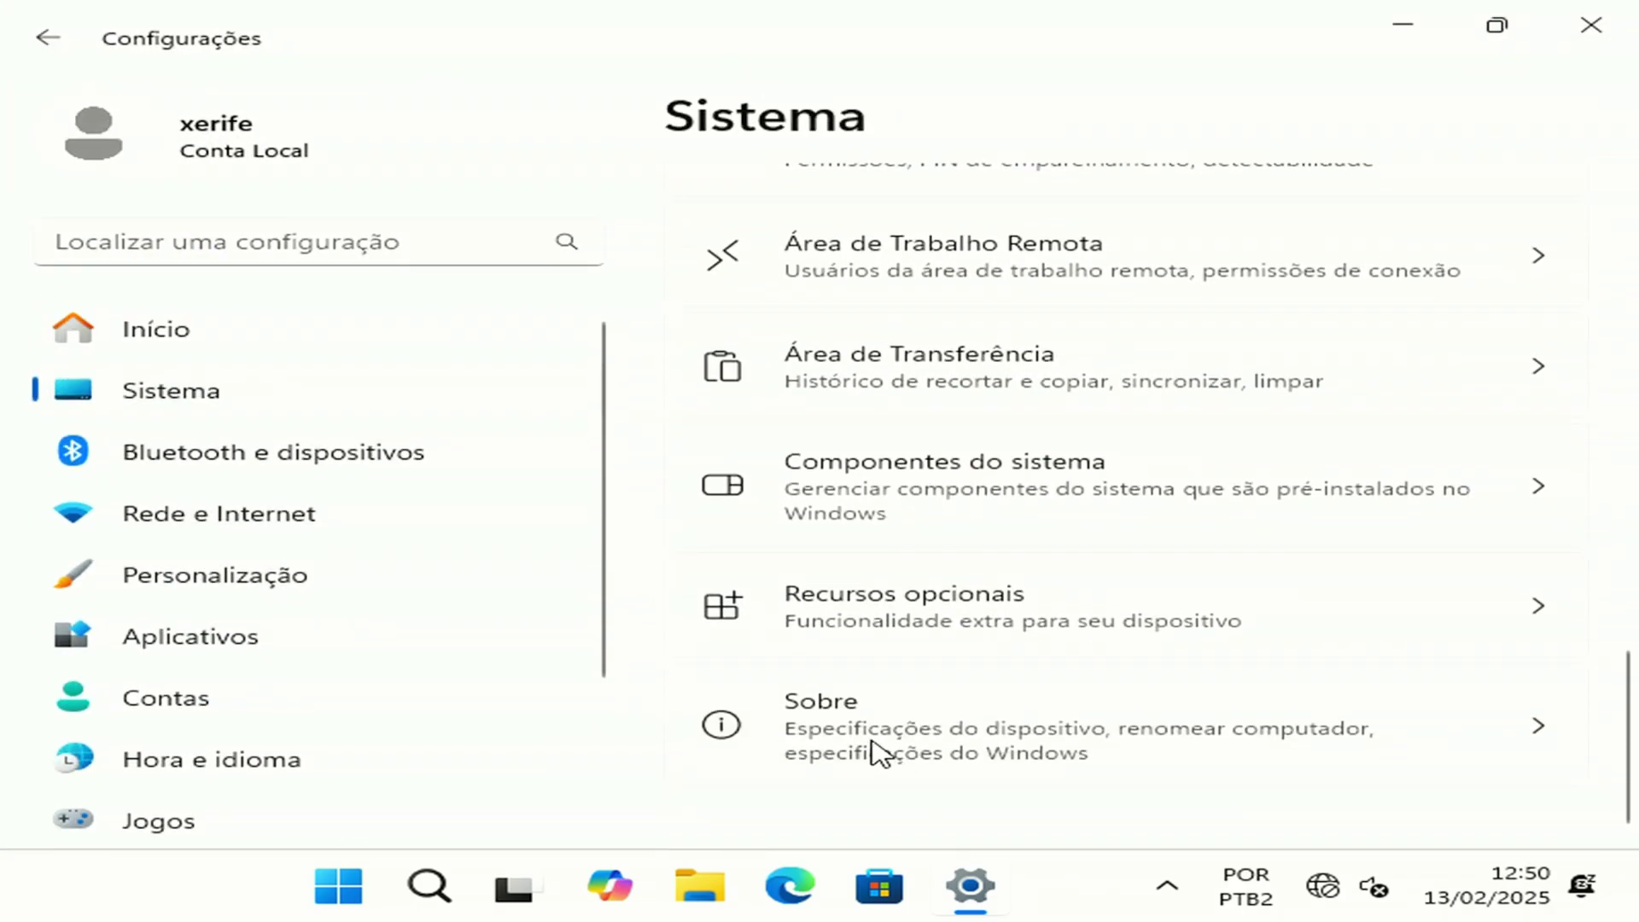
pyautogui.click(875, 753)
pyautogui.scroll(-10, 948, 512)
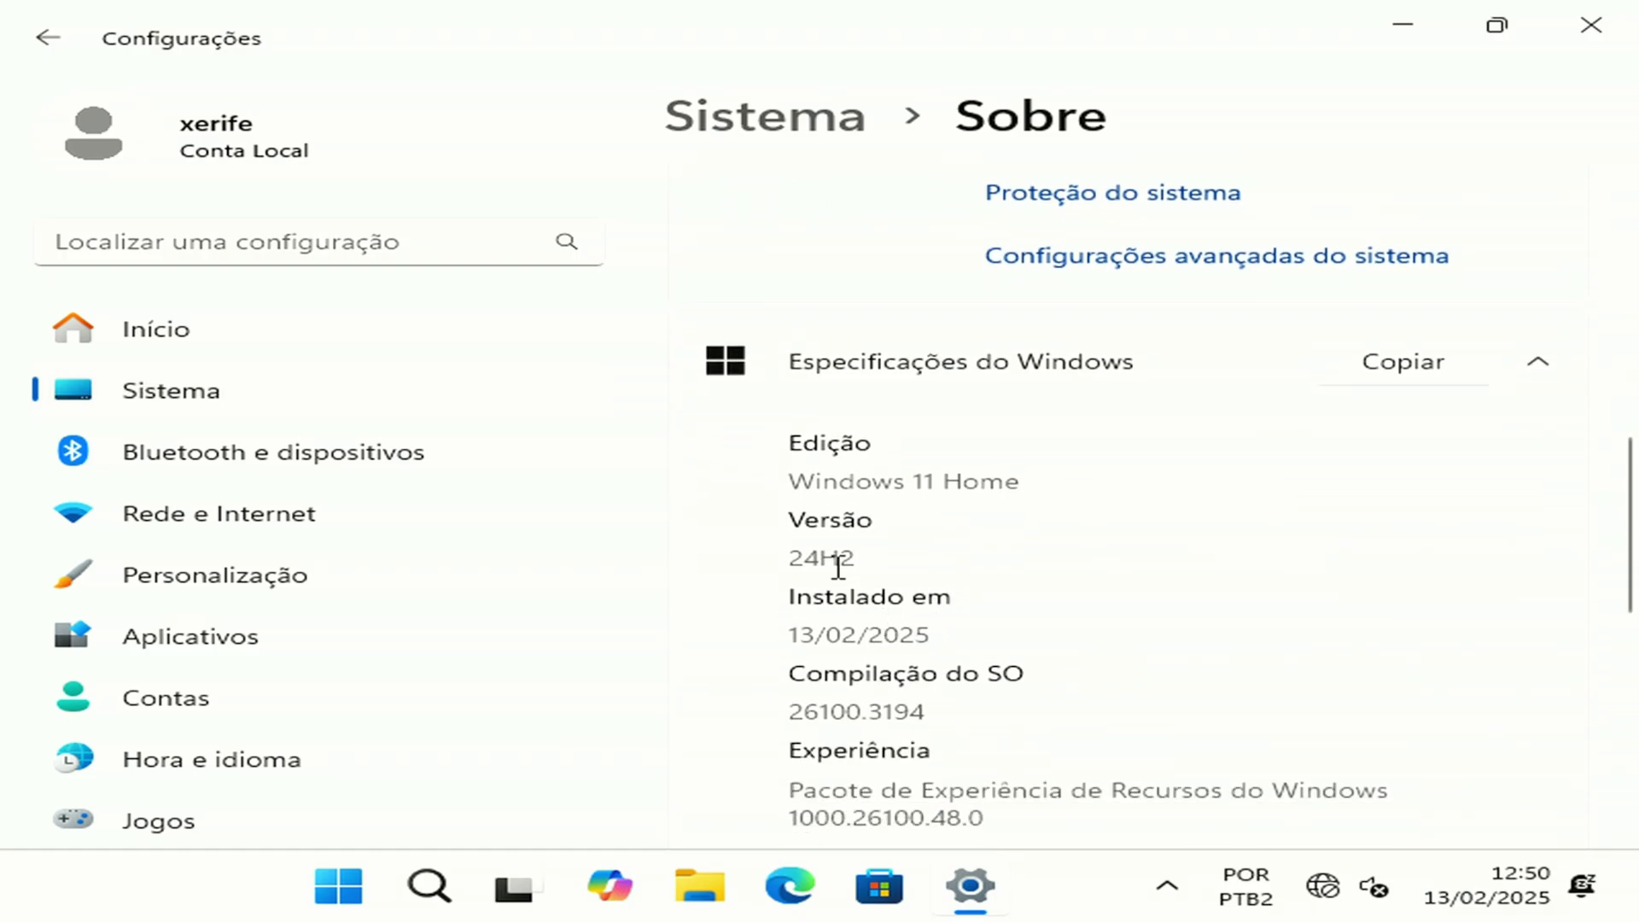
pyautogui.moveTo(940, 722); pyautogui.dragTo(840, 715)
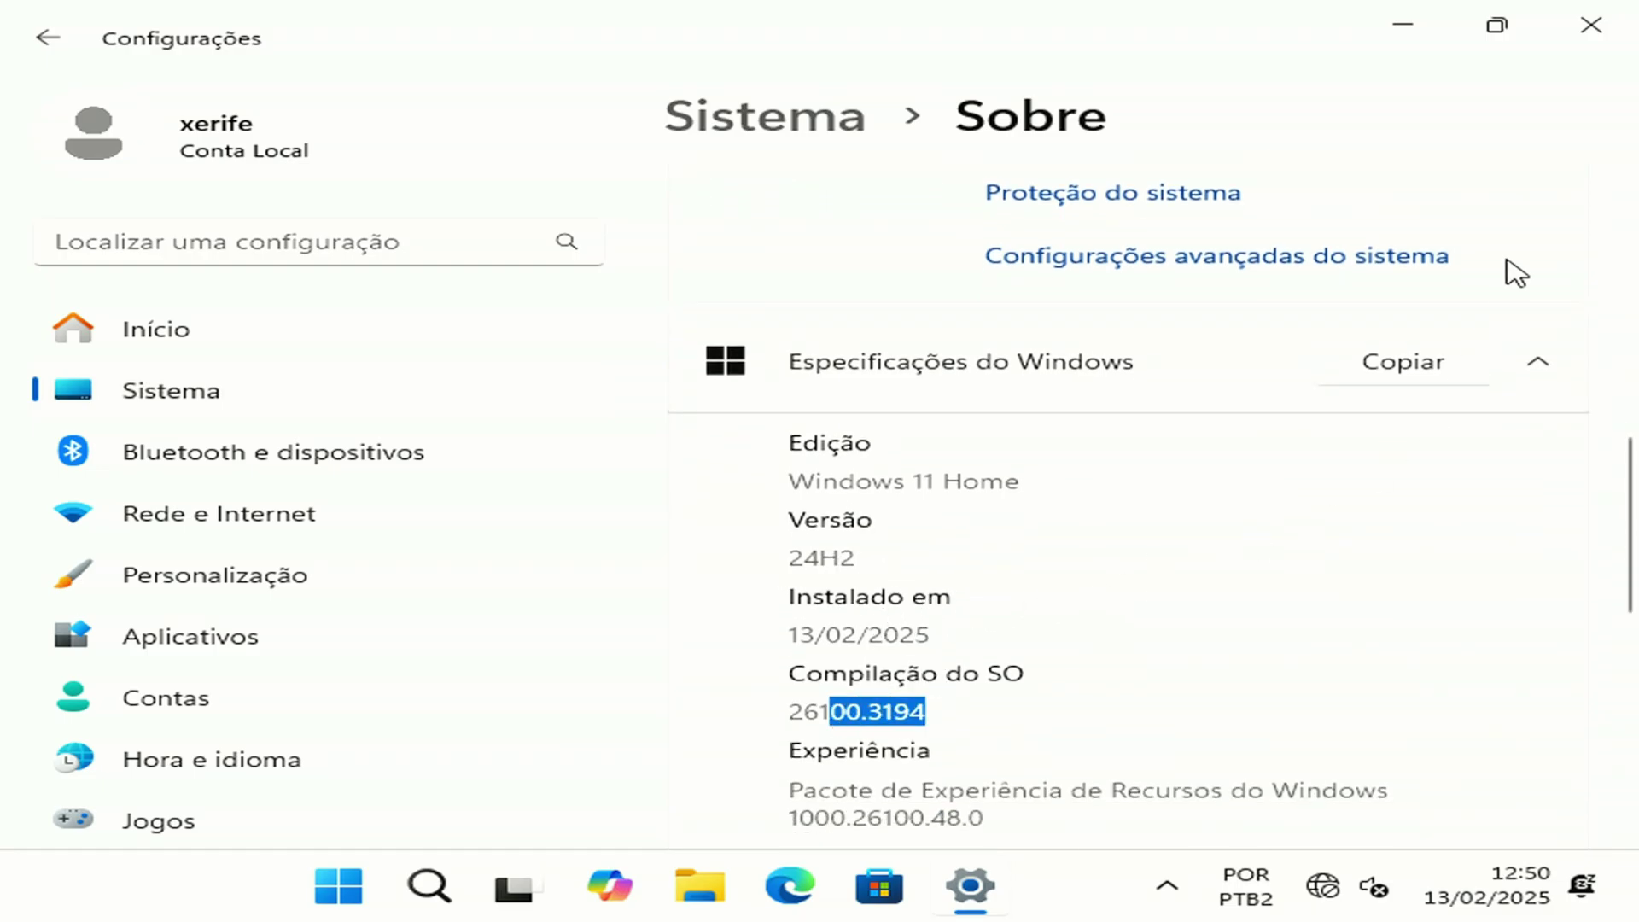
pyautogui.click(1604, 38)
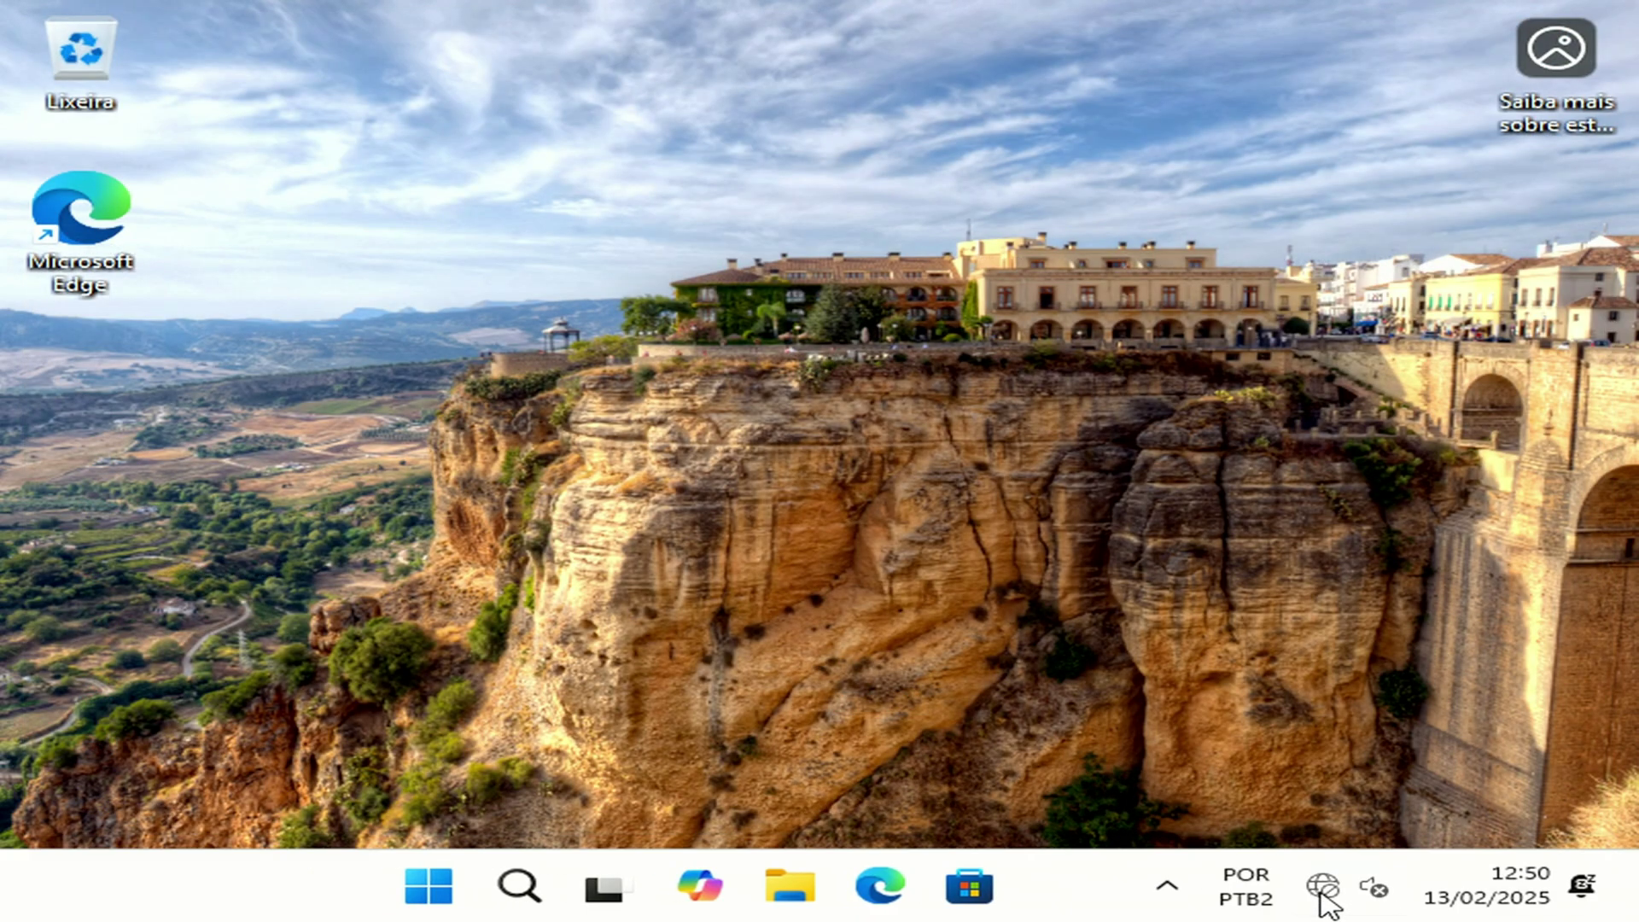
# Connect to the Dual-5Ghz._5G Wi-Fi network by entering the network password, and close the network list
pyautogui.click(1323, 888)
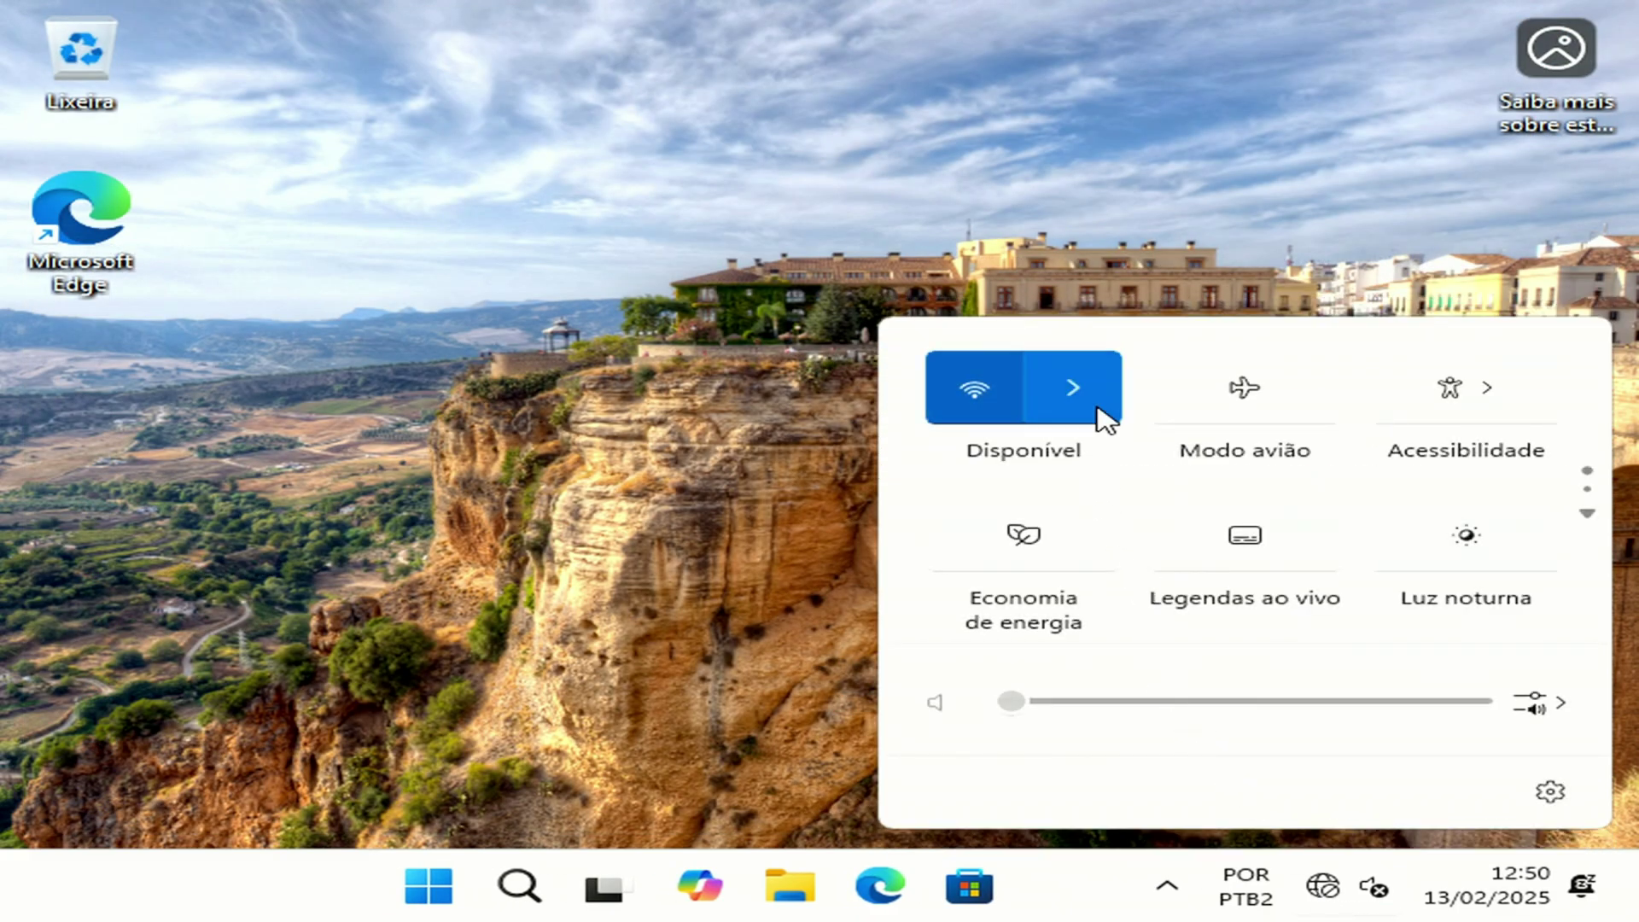
pyautogui.click(1098, 417)
pyautogui.click(1119, 423)
pyautogui.click(1453, 560)
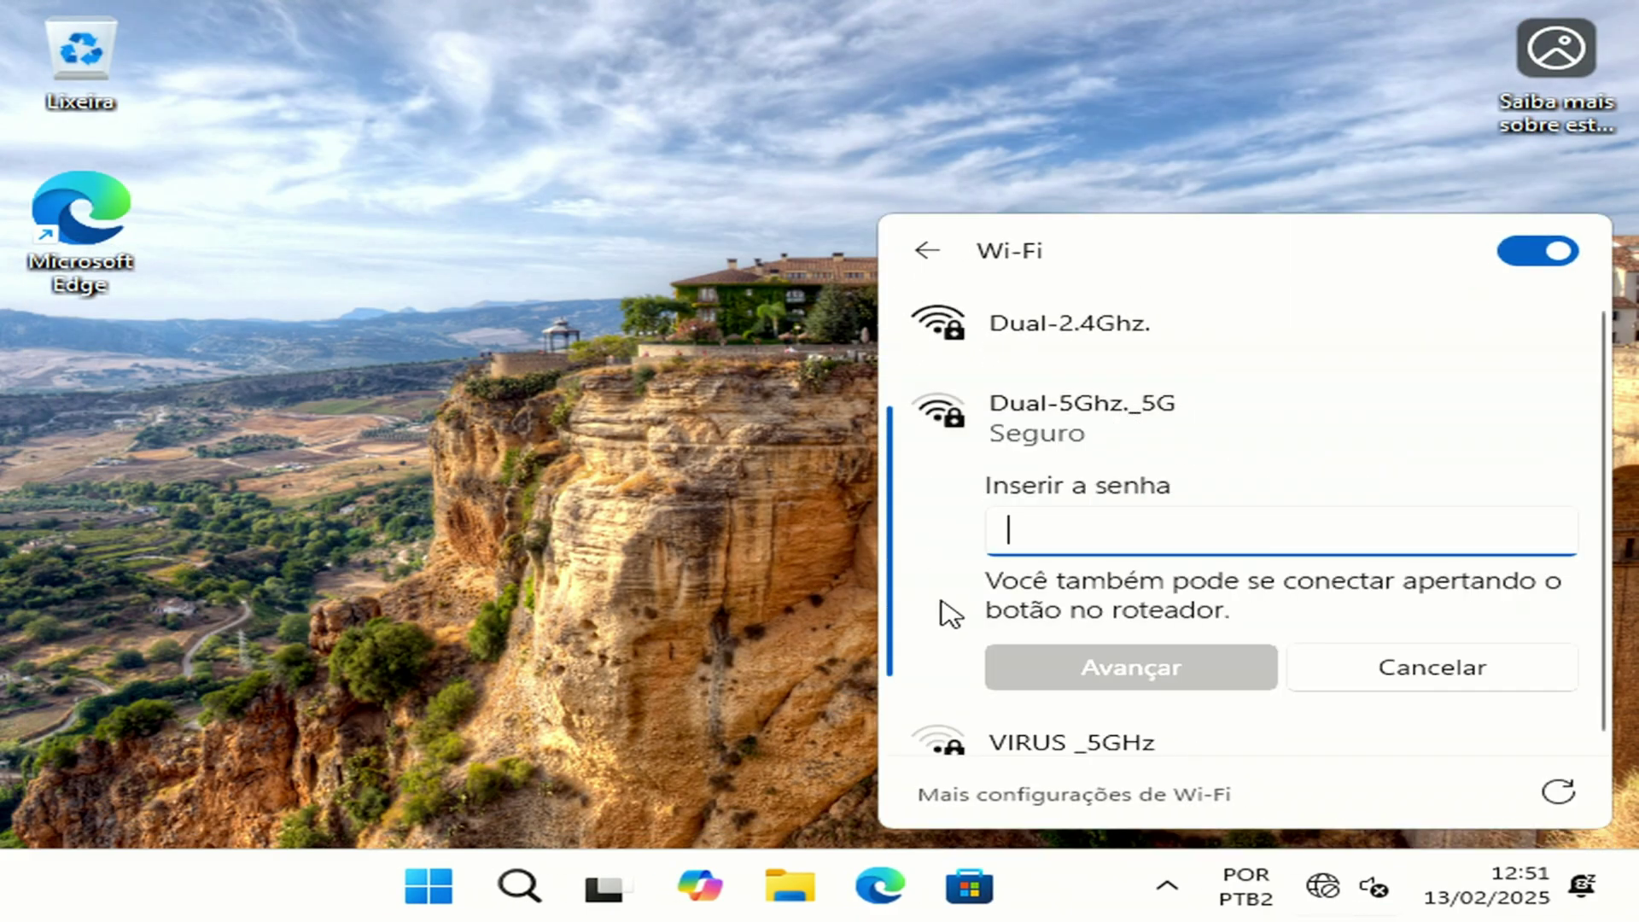
pyautogui.write('••••••••••')
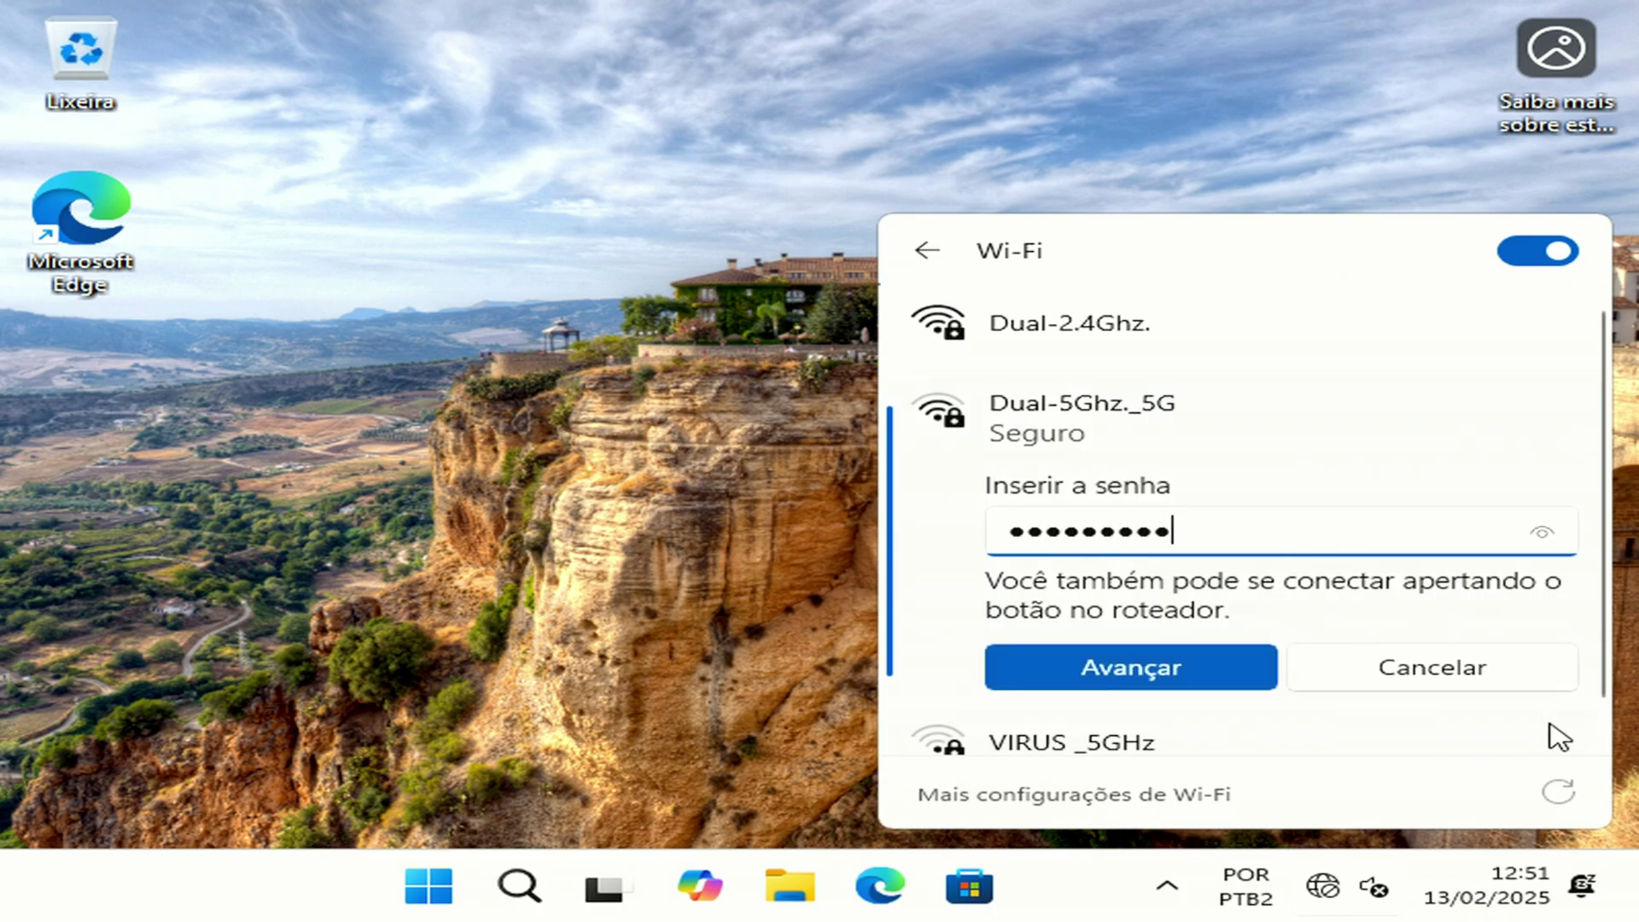
pyautogui.click(1177, 686)
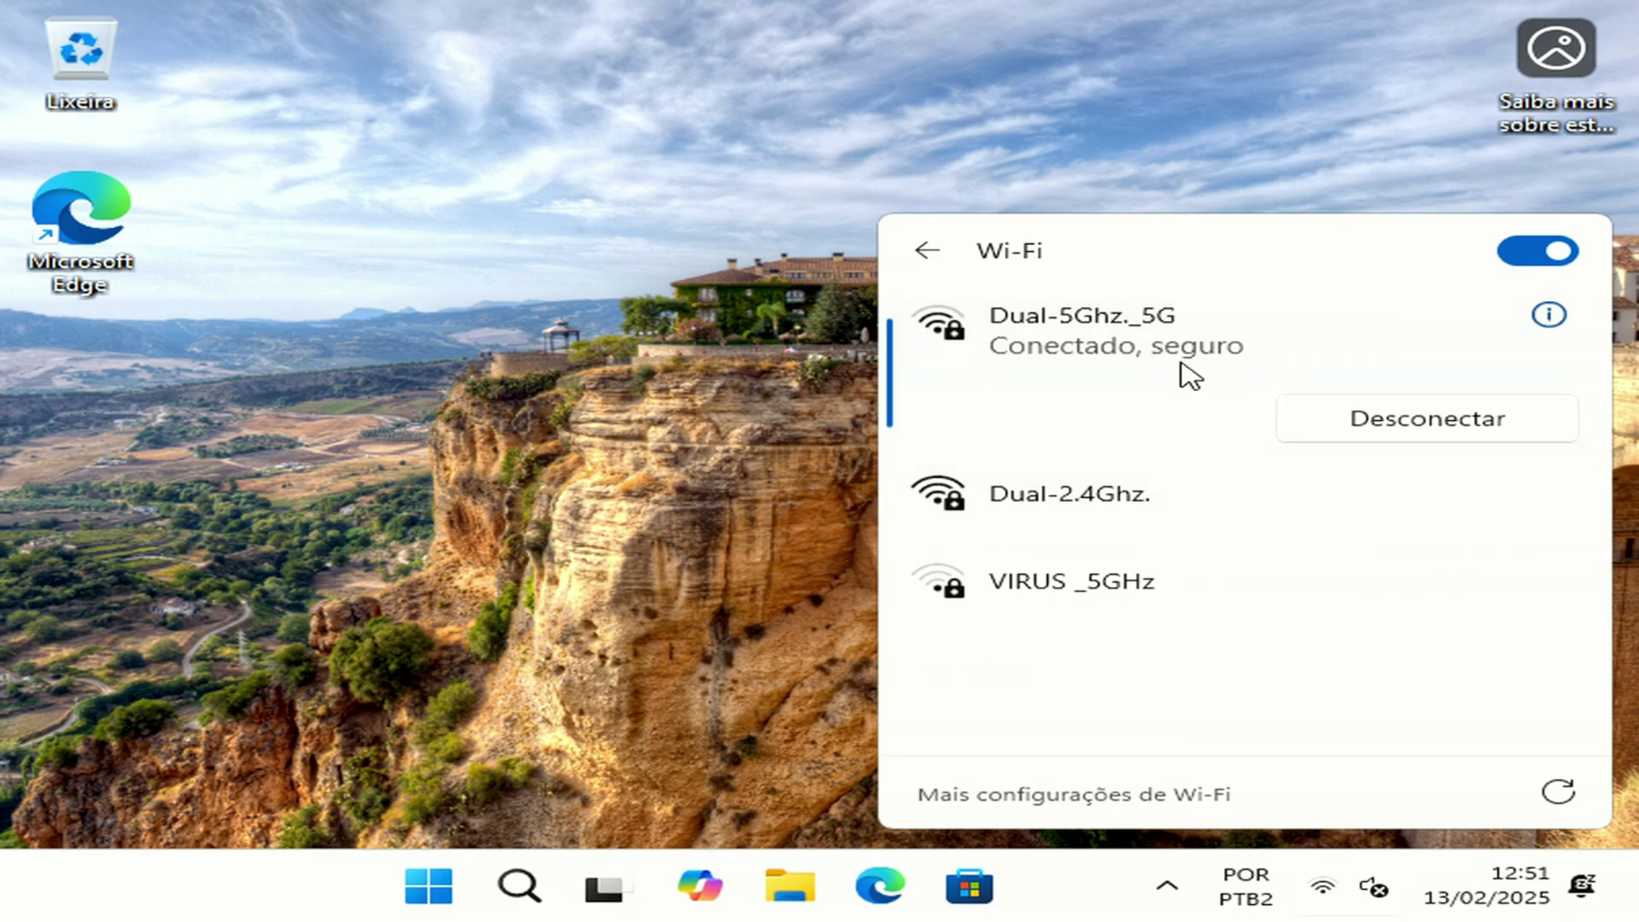
pyautogui.click(461, 333)
# Open Windows Update in Settings and enable getting the latest updates as soon as they are available
pyautogui.click(425, 900)
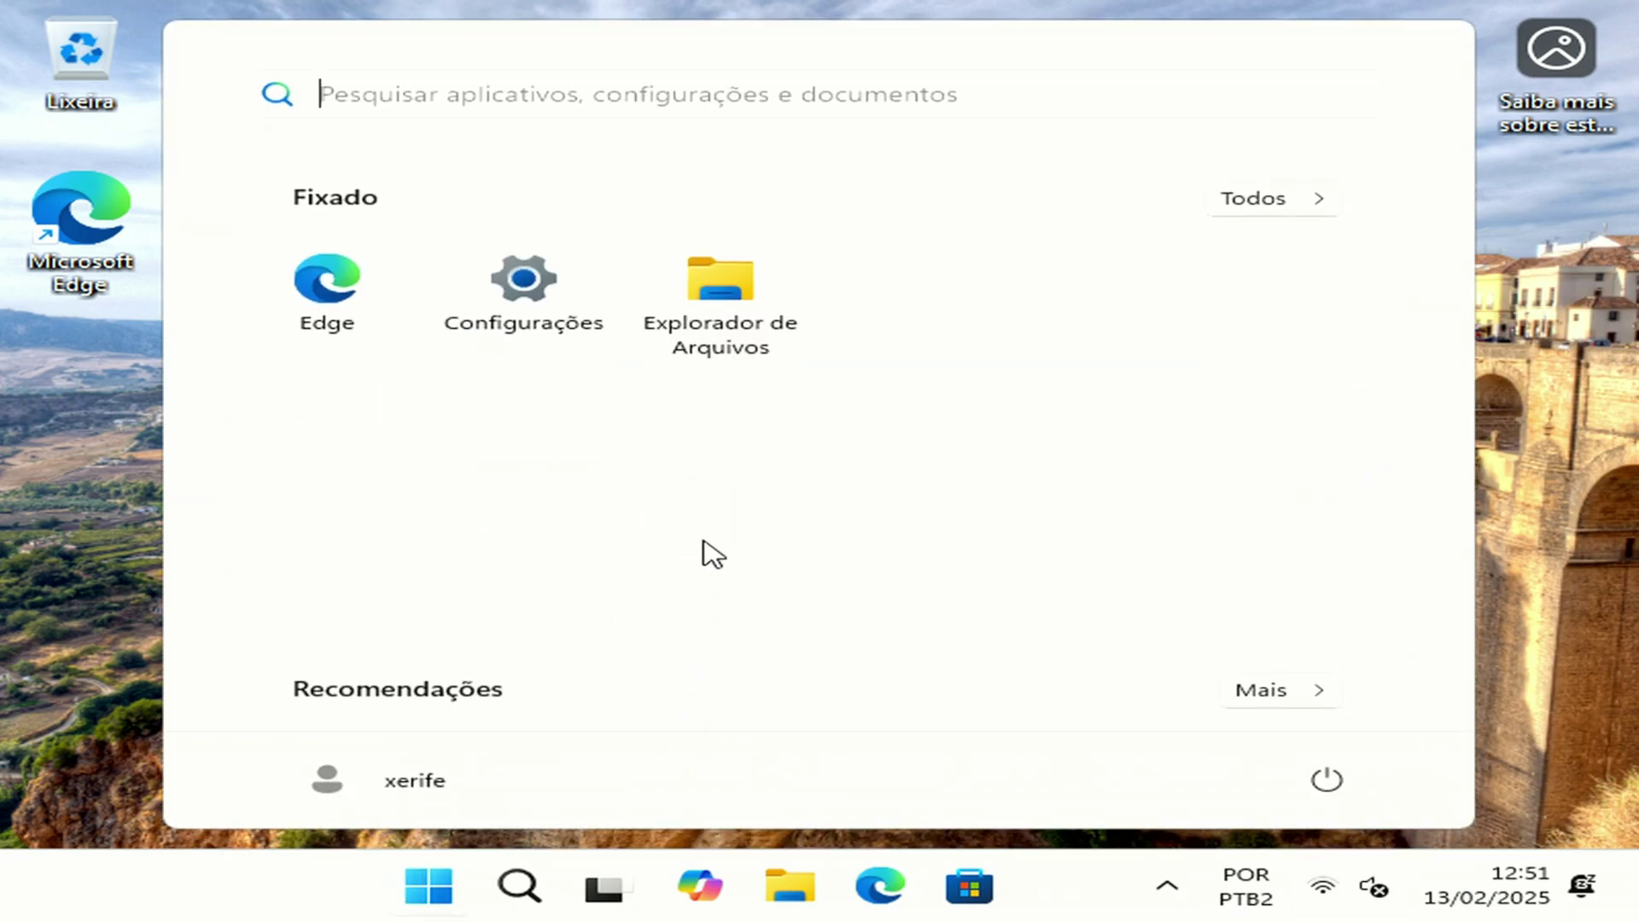
pyautogui.click(489, 322)
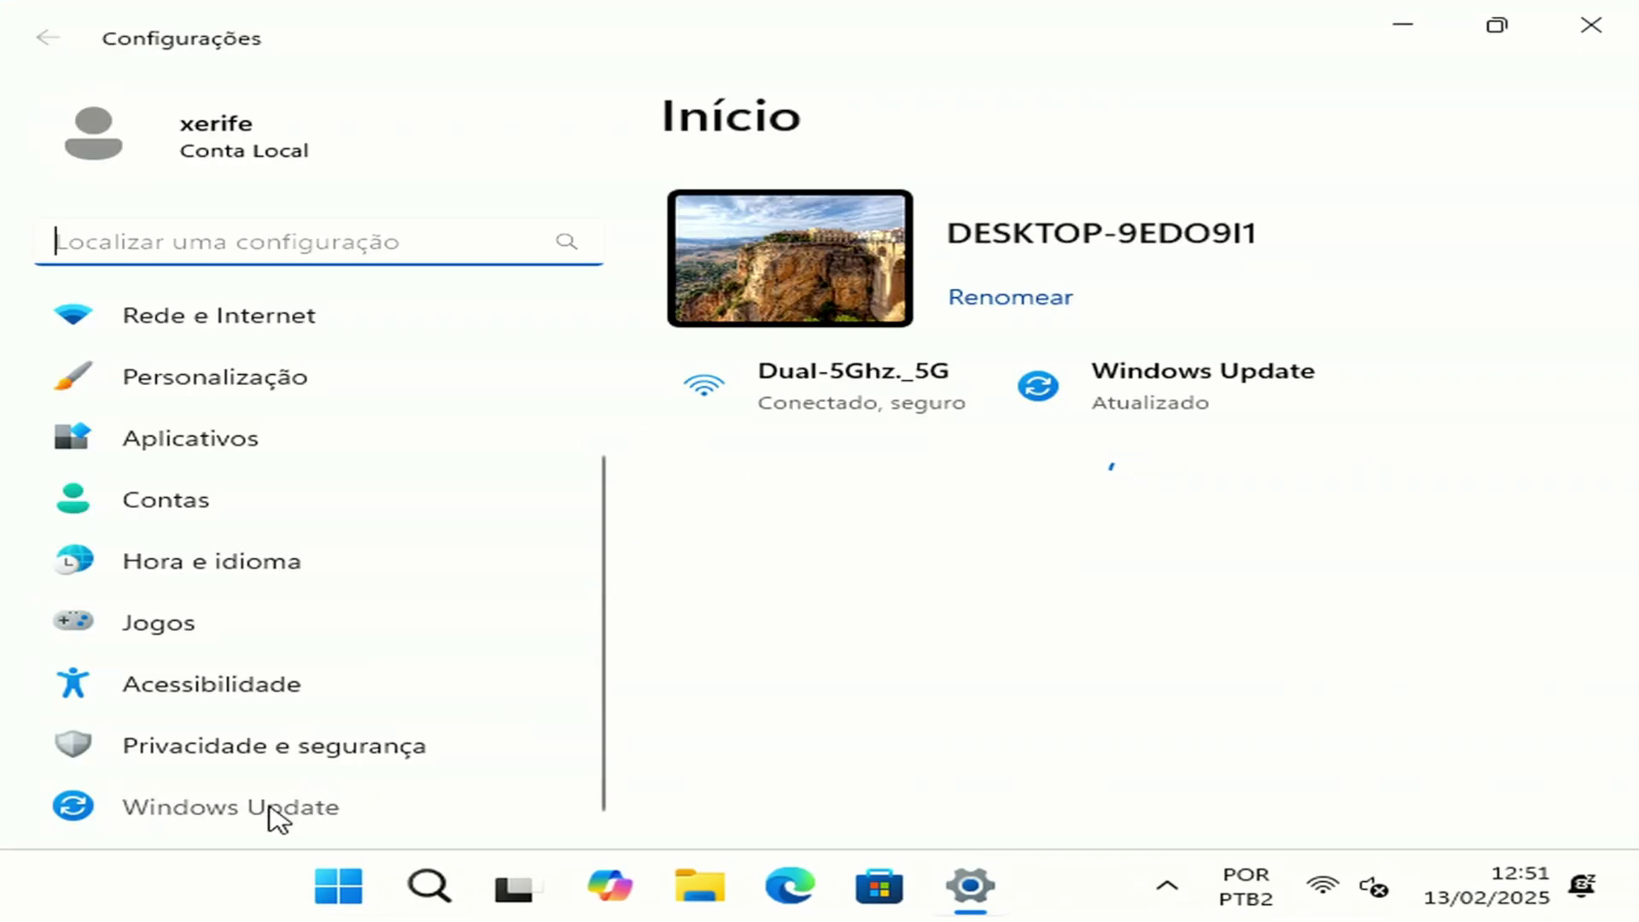
pyautogui.click(275, 812)
pyautogui.click(1540, 563)
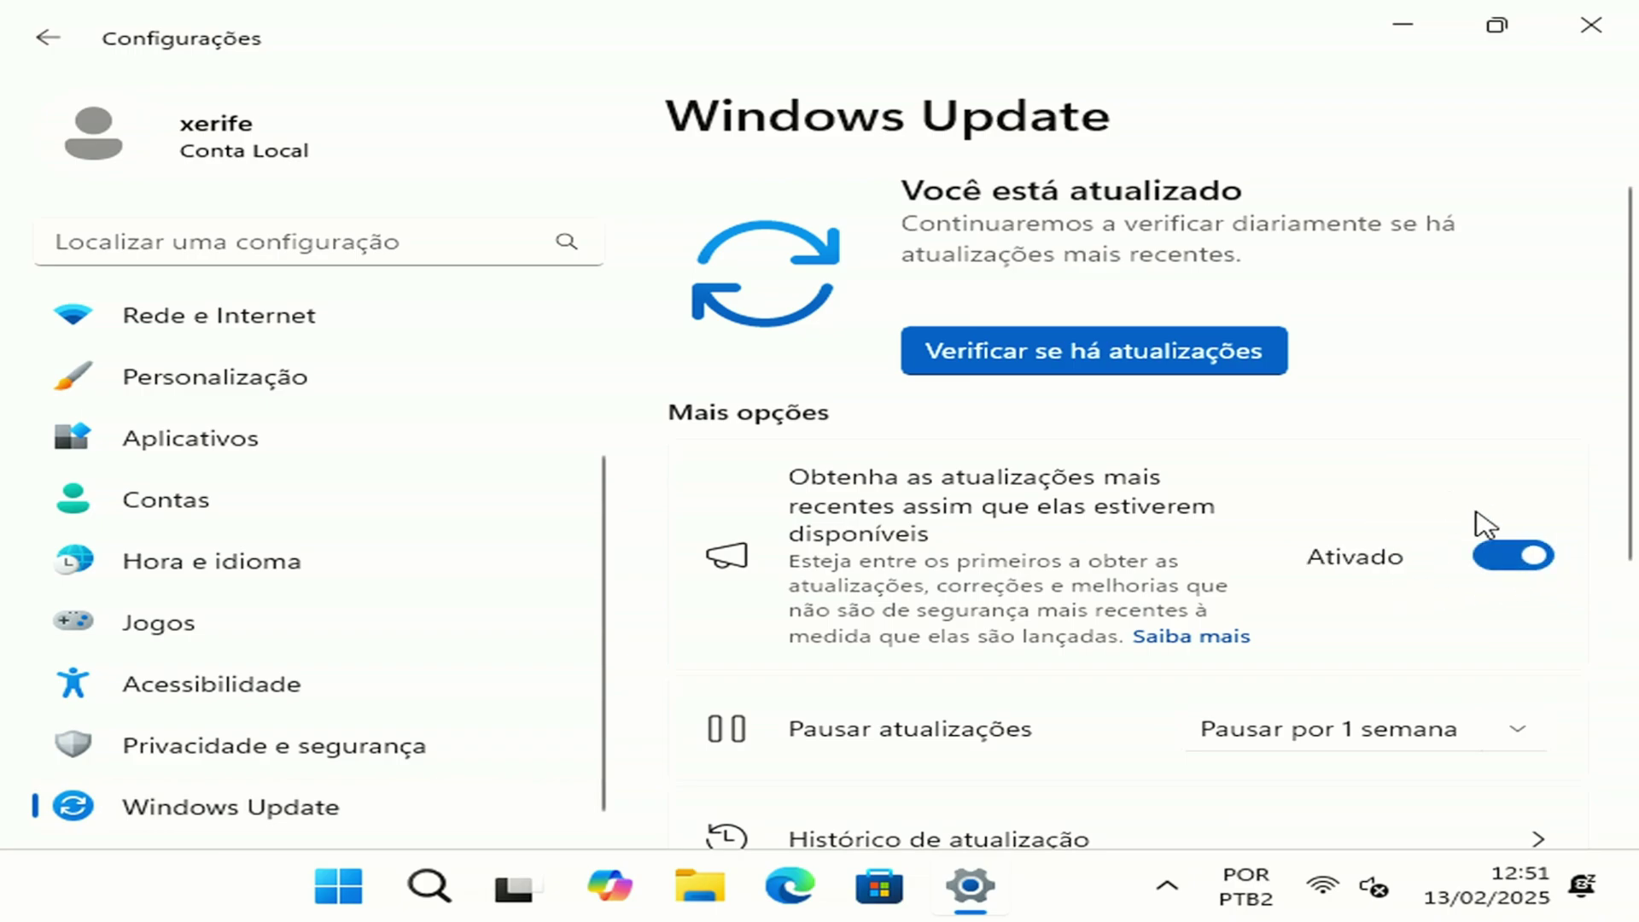
# Start a check for Windows updates, look over the update options, and minimize Settings
pyautogui.click(968, 369)
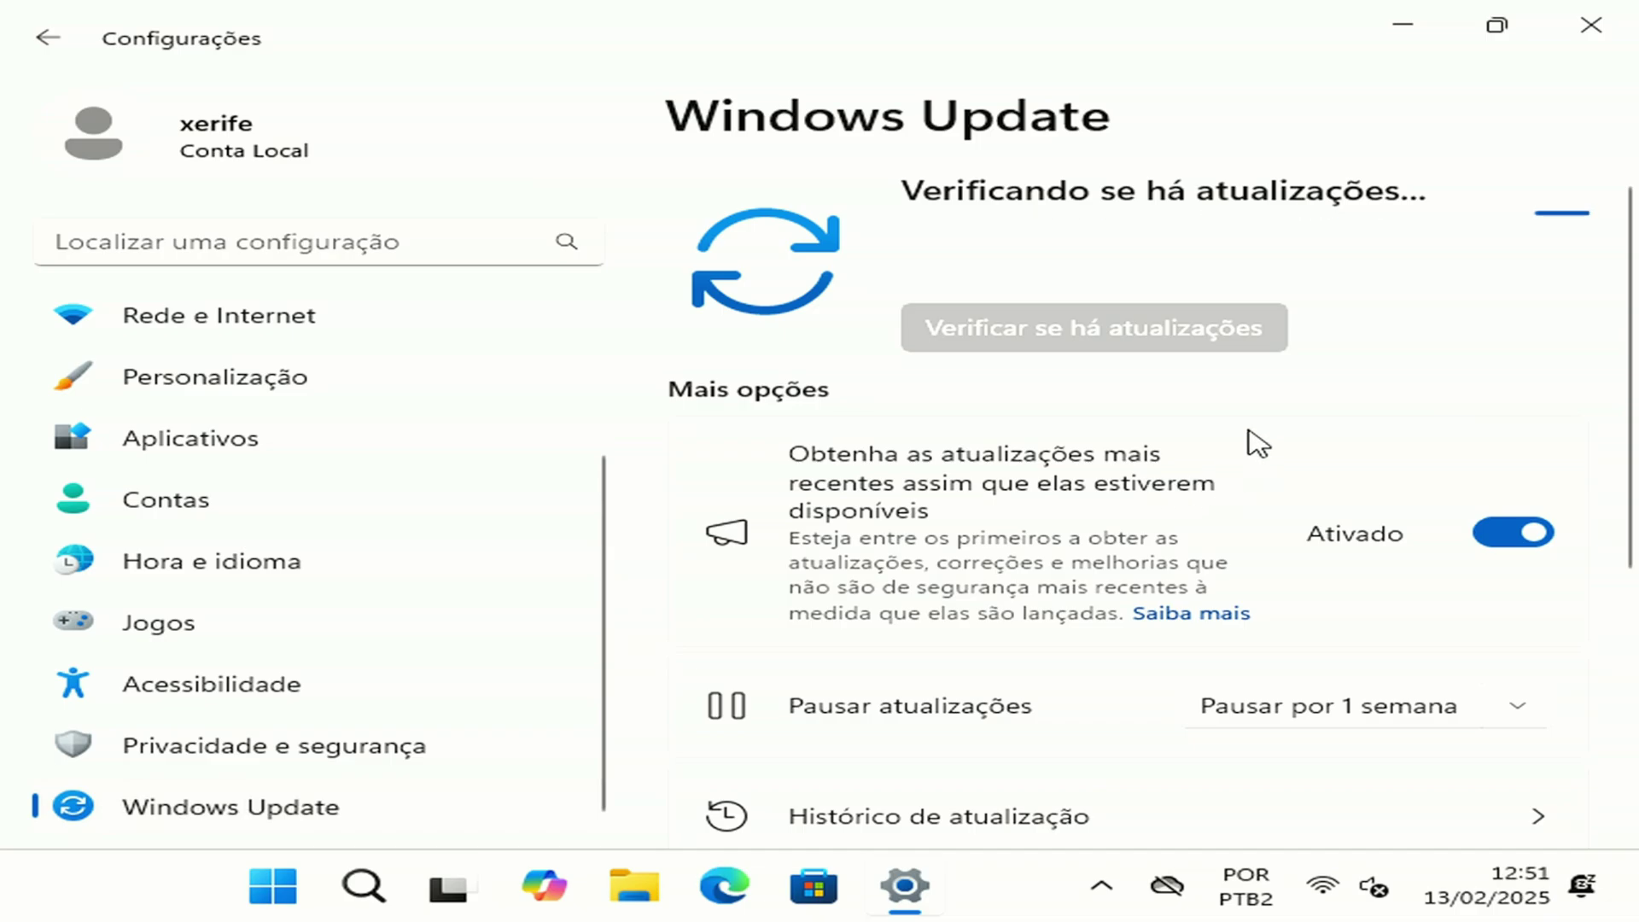
pyautogui.scroll(-3, 1006, 534)
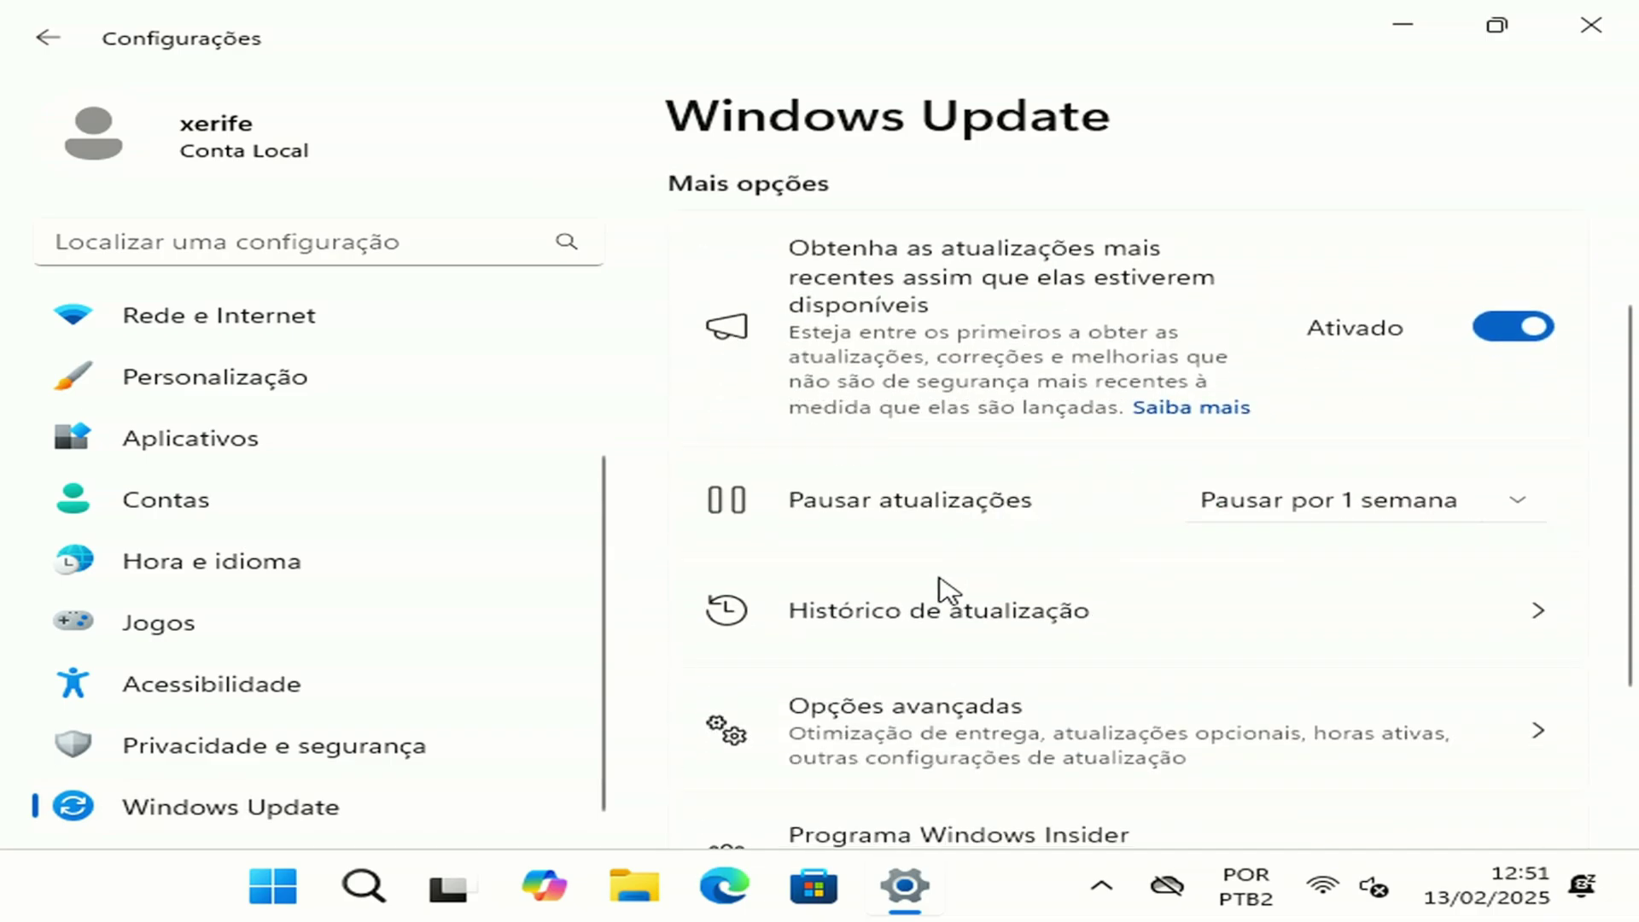
pyautogui.scroll(3, 954, 578)
pyautogui.click(1403, 29)
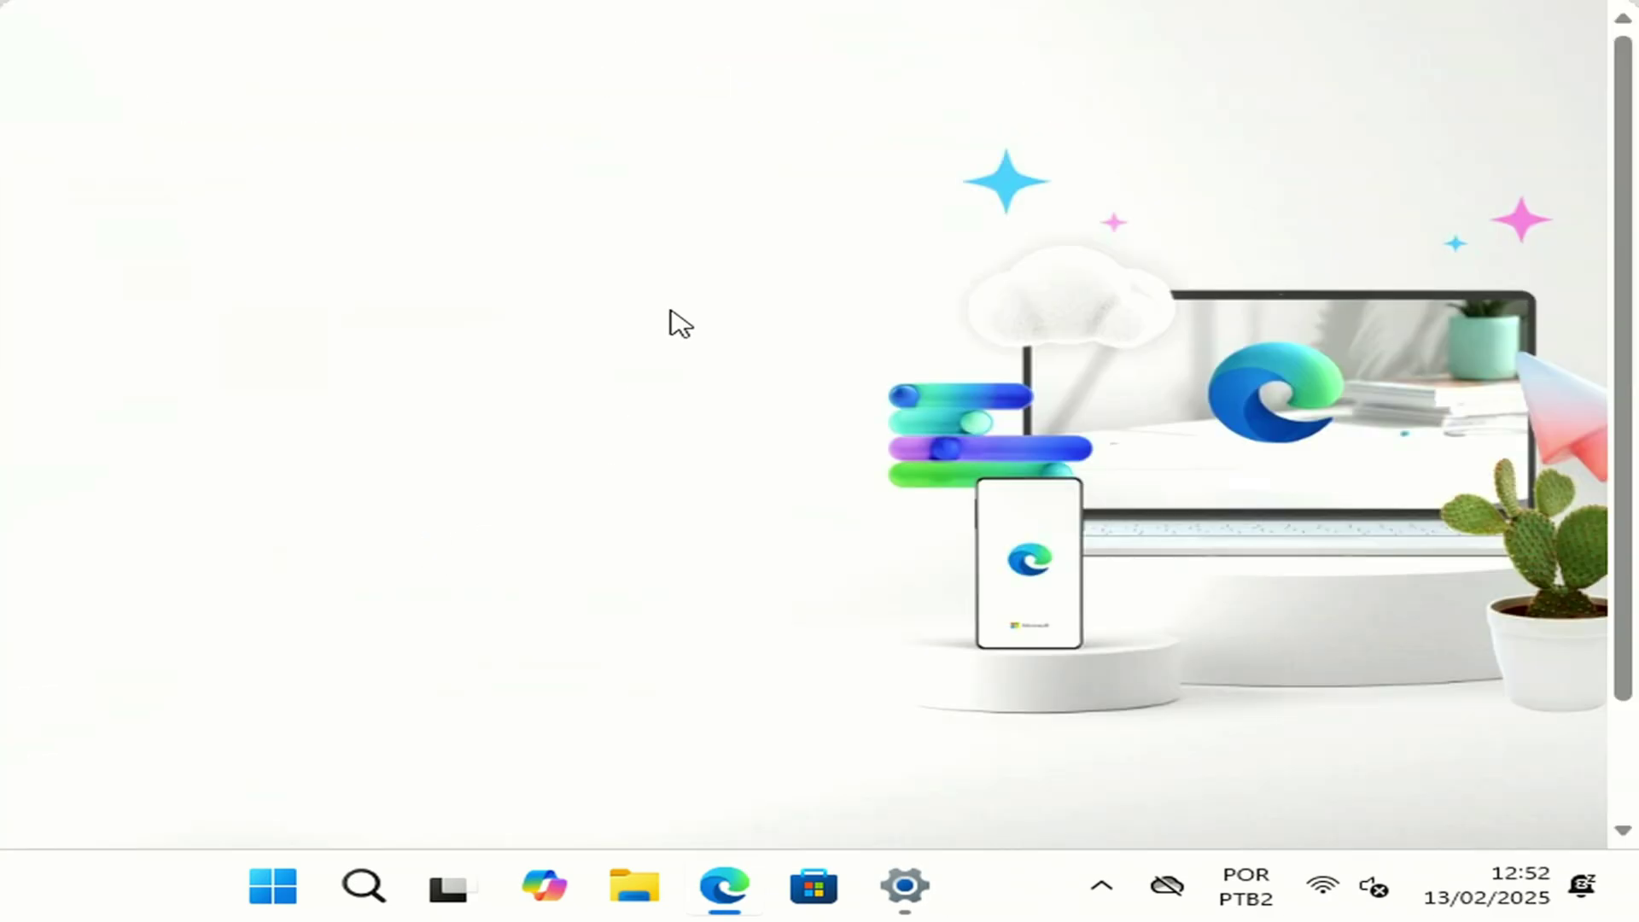
# Complete the Microsoft Edge first-run setup, choosing Não permitir for regularly including browsing data
pyautogui.click(494, 731)
pyautogui.scroll(-4, 385, 709)
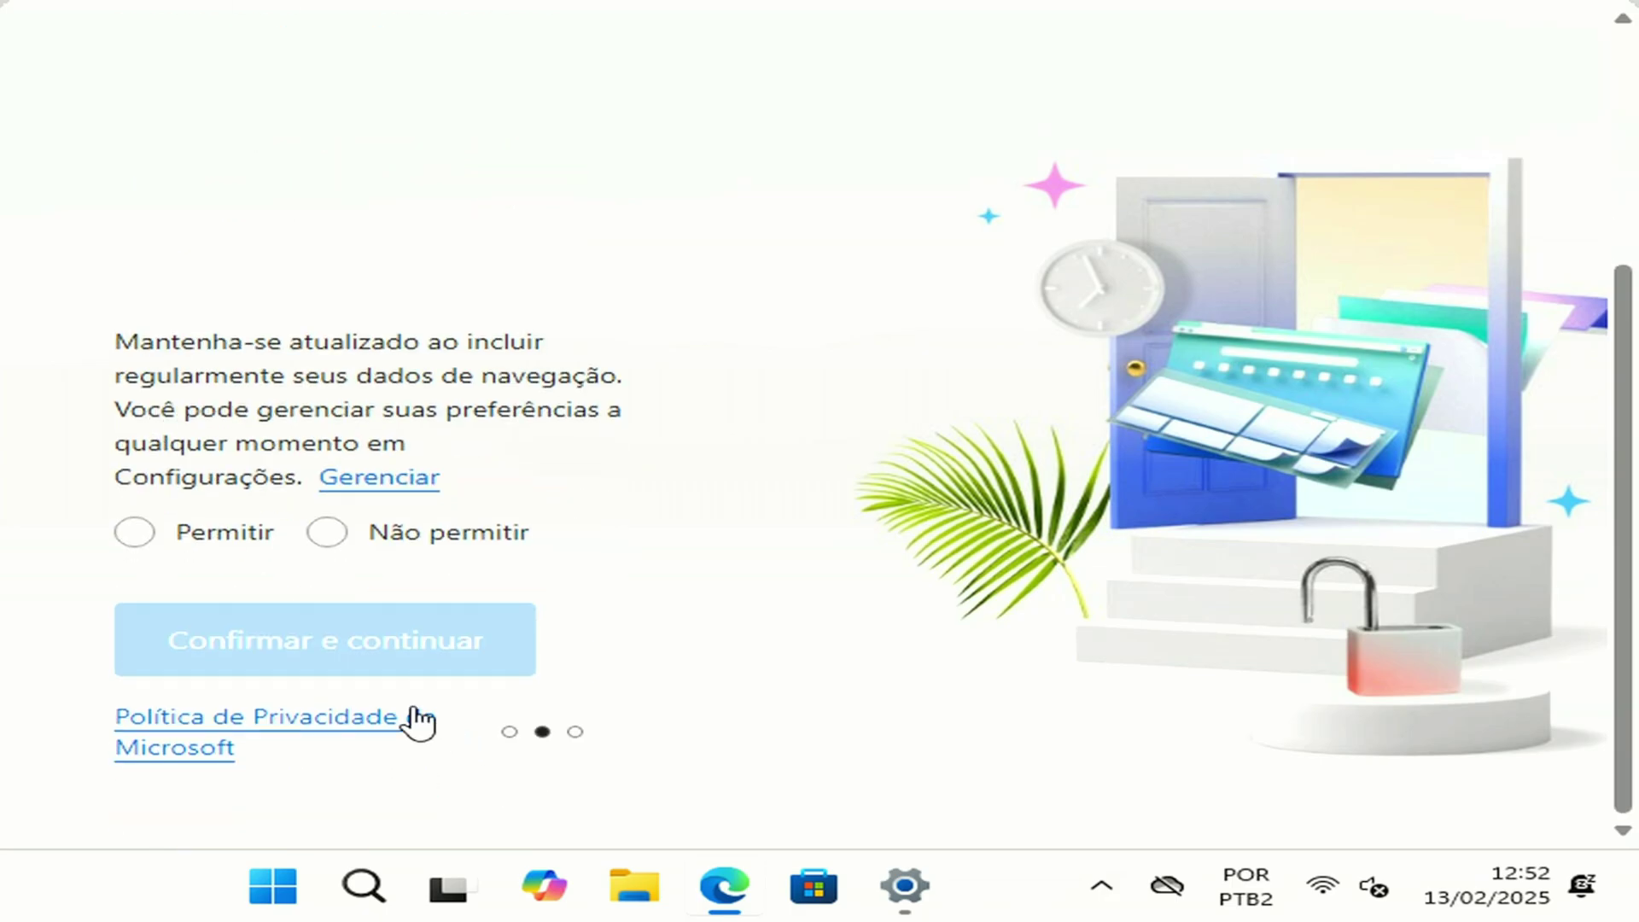
pyautogui.click(327, 532)
pyautogui.click(376, 640)
pyautogui.click(340, 687)
pyautogui.click(397, 784)
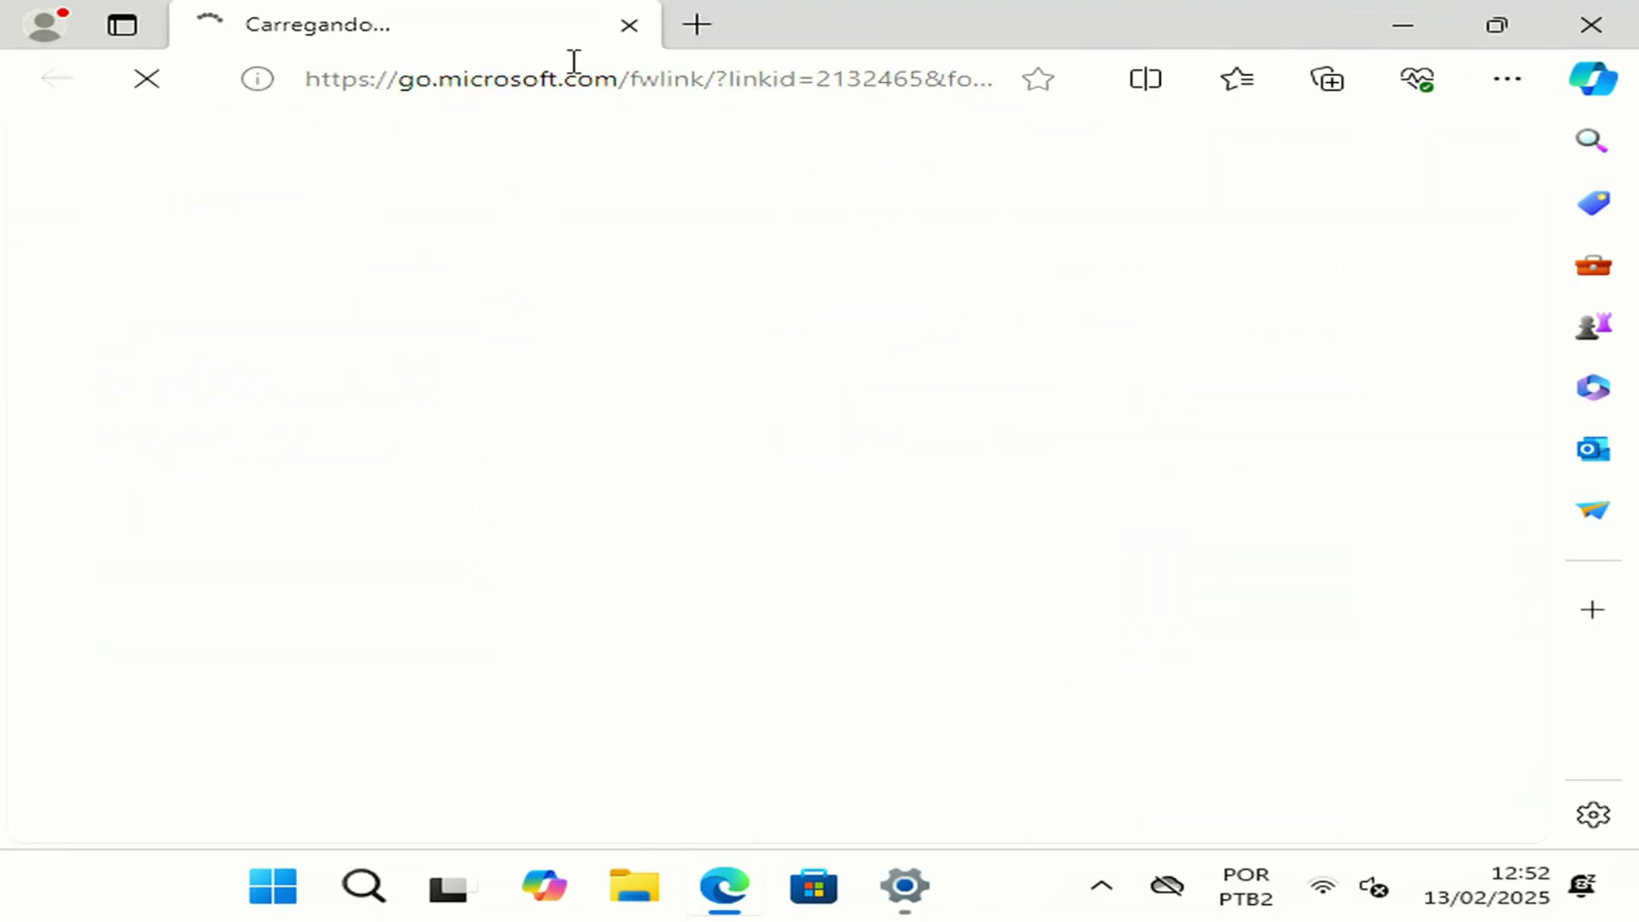
# Search the web for ninite, accept the Bing cookies, and open the Ninite website
pyautogui.click(502, 85)
pyautogui.write('ninite')
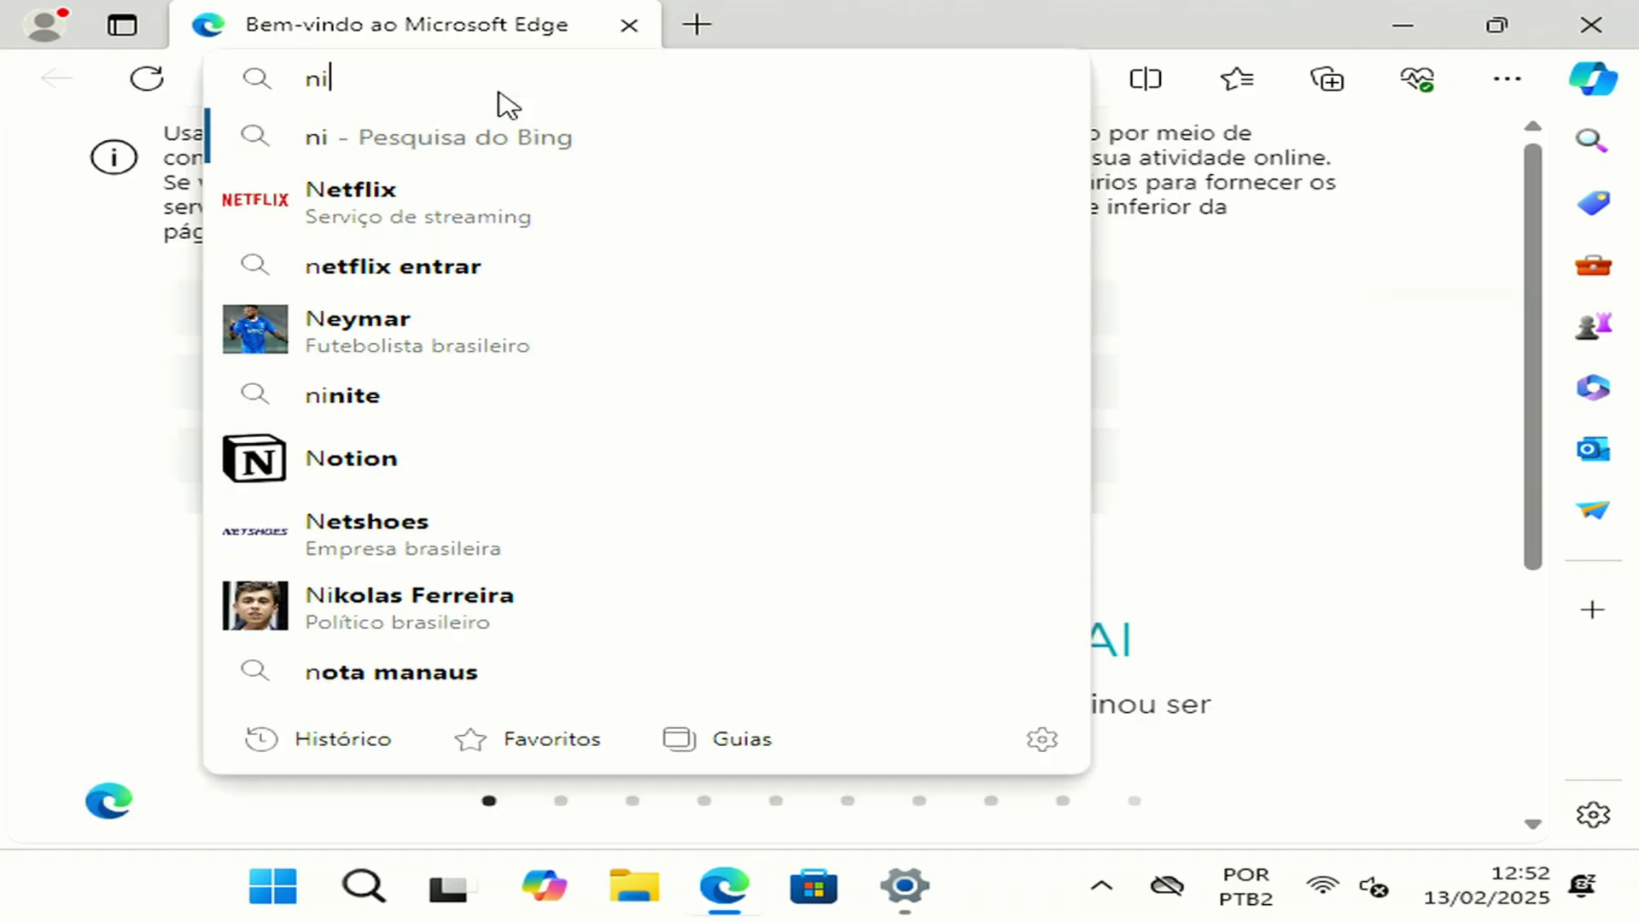
pyautogui.press('Return')
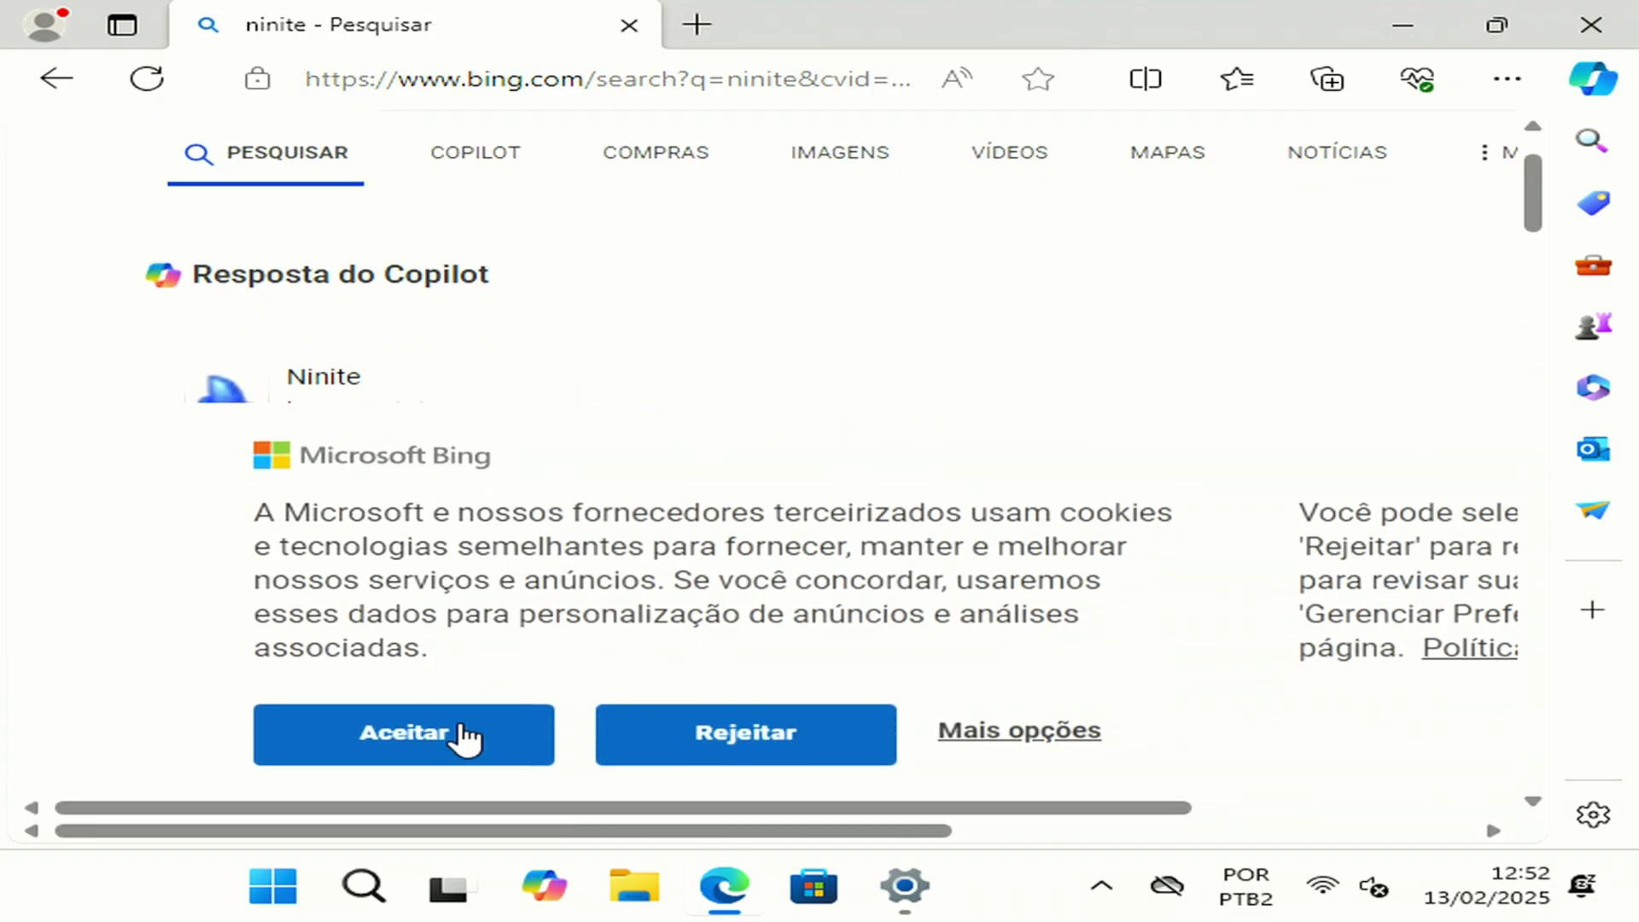
pyautogui.click(413, 737)
pyautogui.click(372, 483)
# Select Chrome, Zoom and K-Lite Codecs in the Ninite app list
pyautogui.scroll(-15, 589, 427)
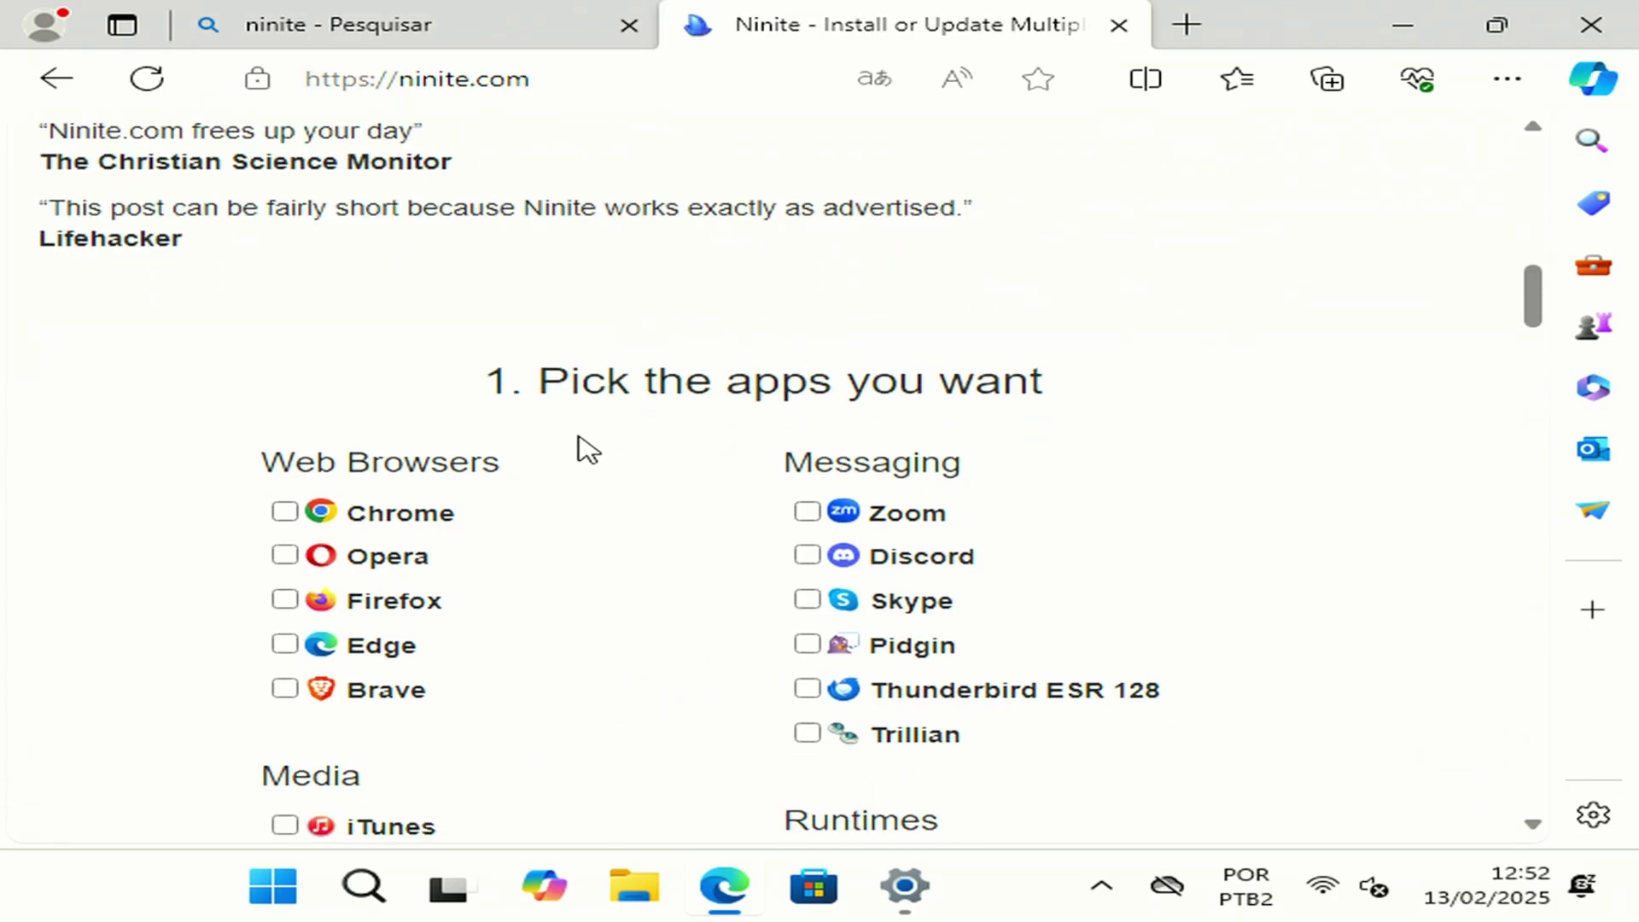
pyautogui.scroll(-1, 384, 427)
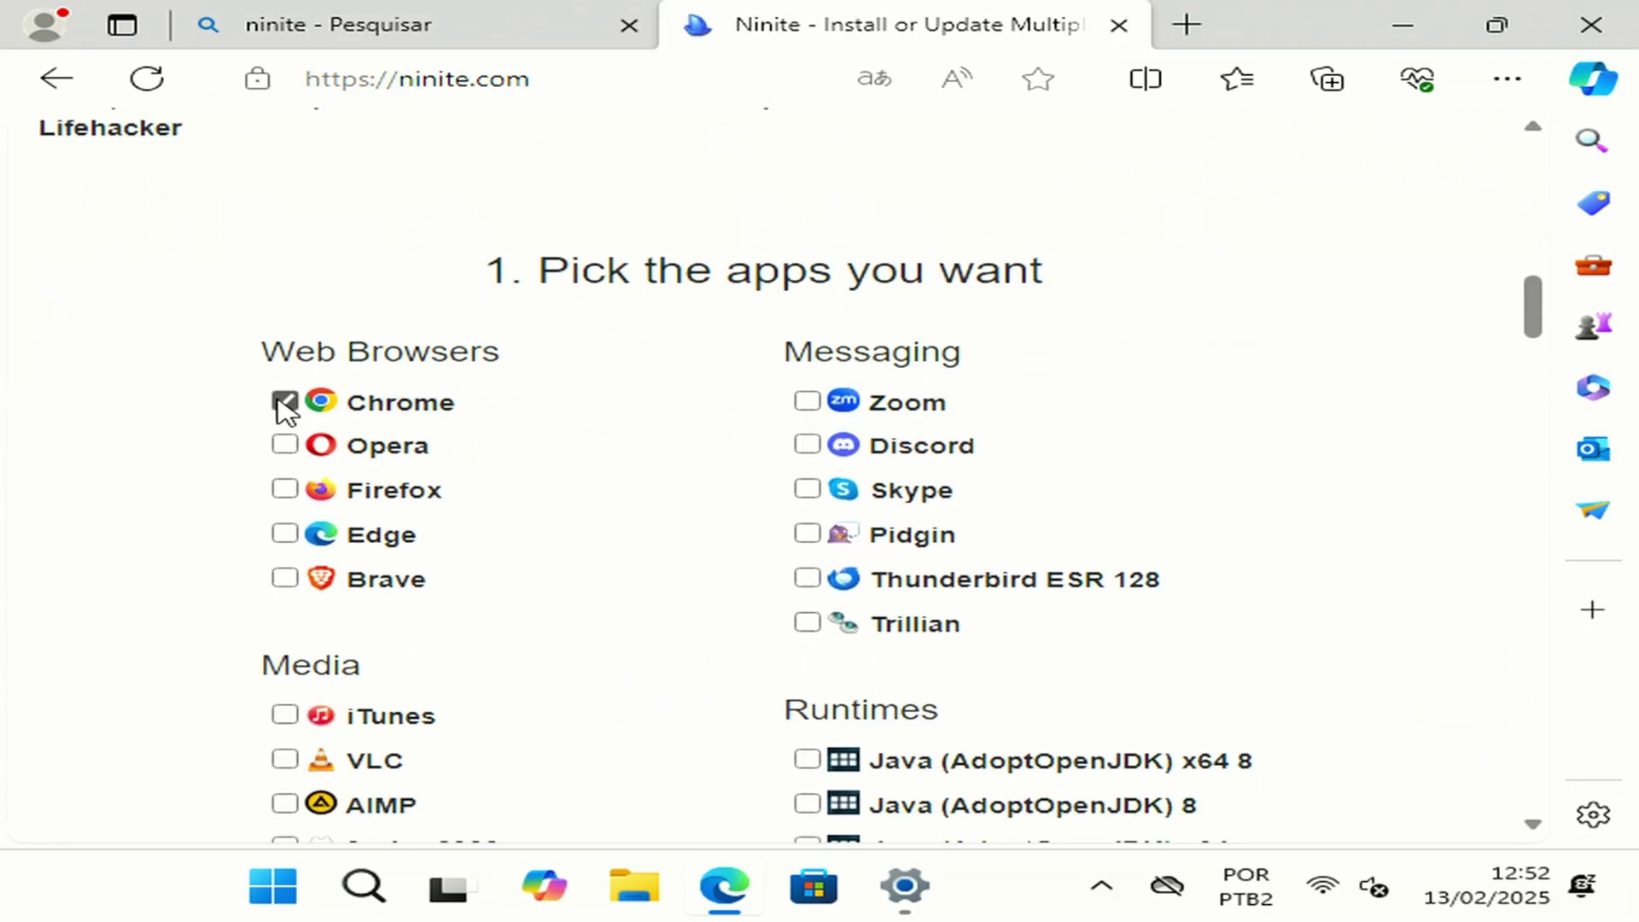
pyautogui.click(807, 401)
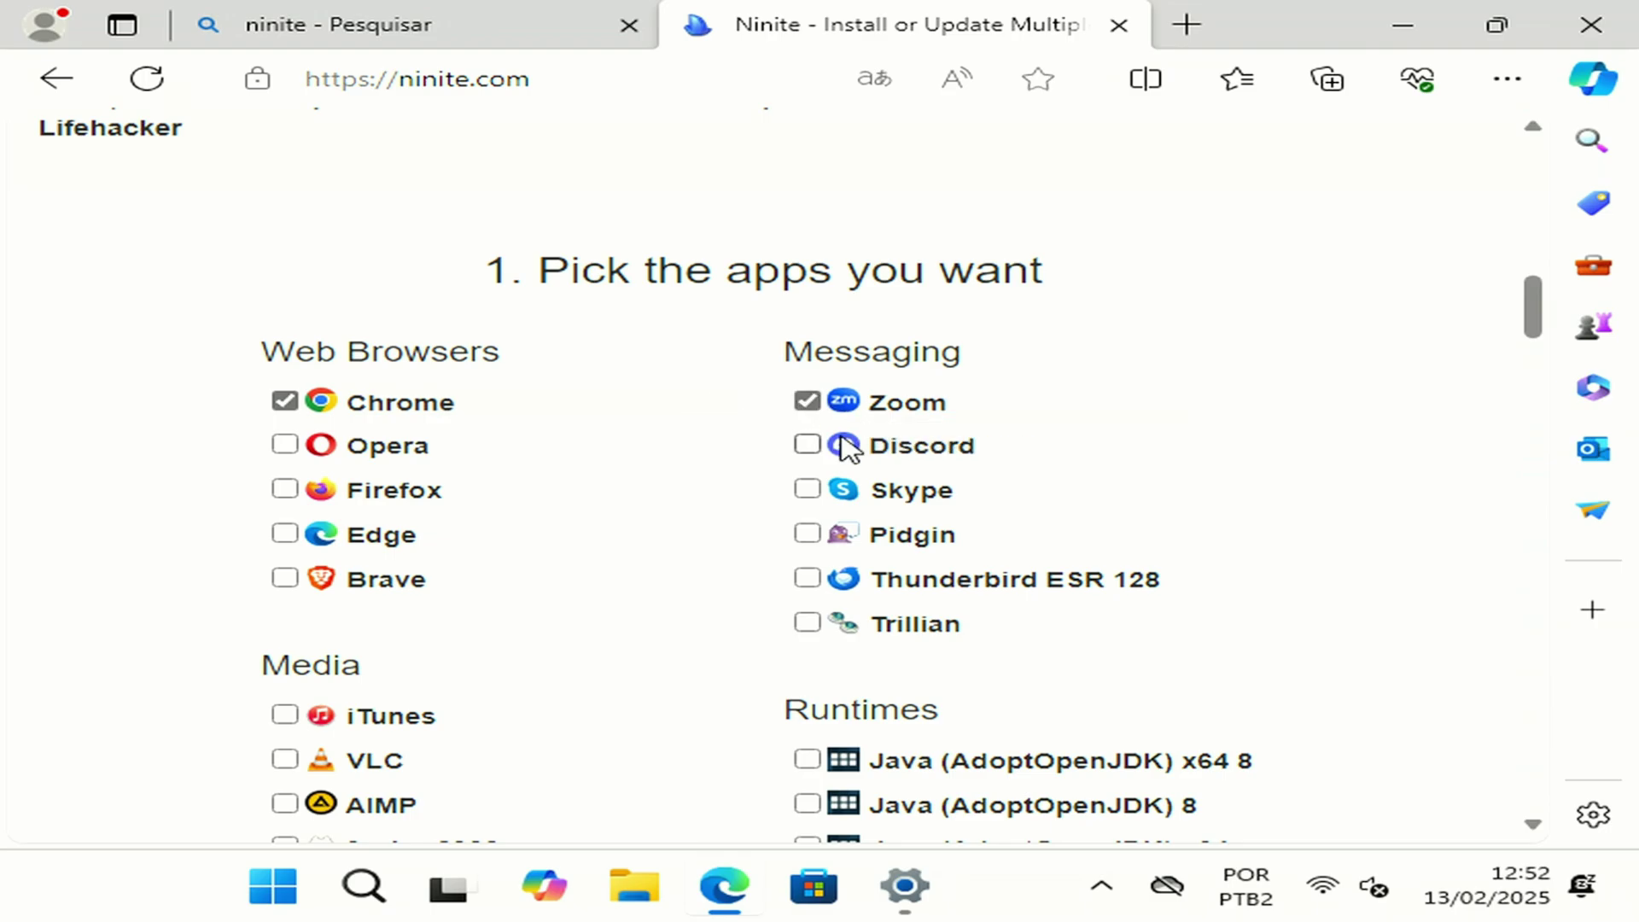
pyautogui.scroll(-2, 884, 470)
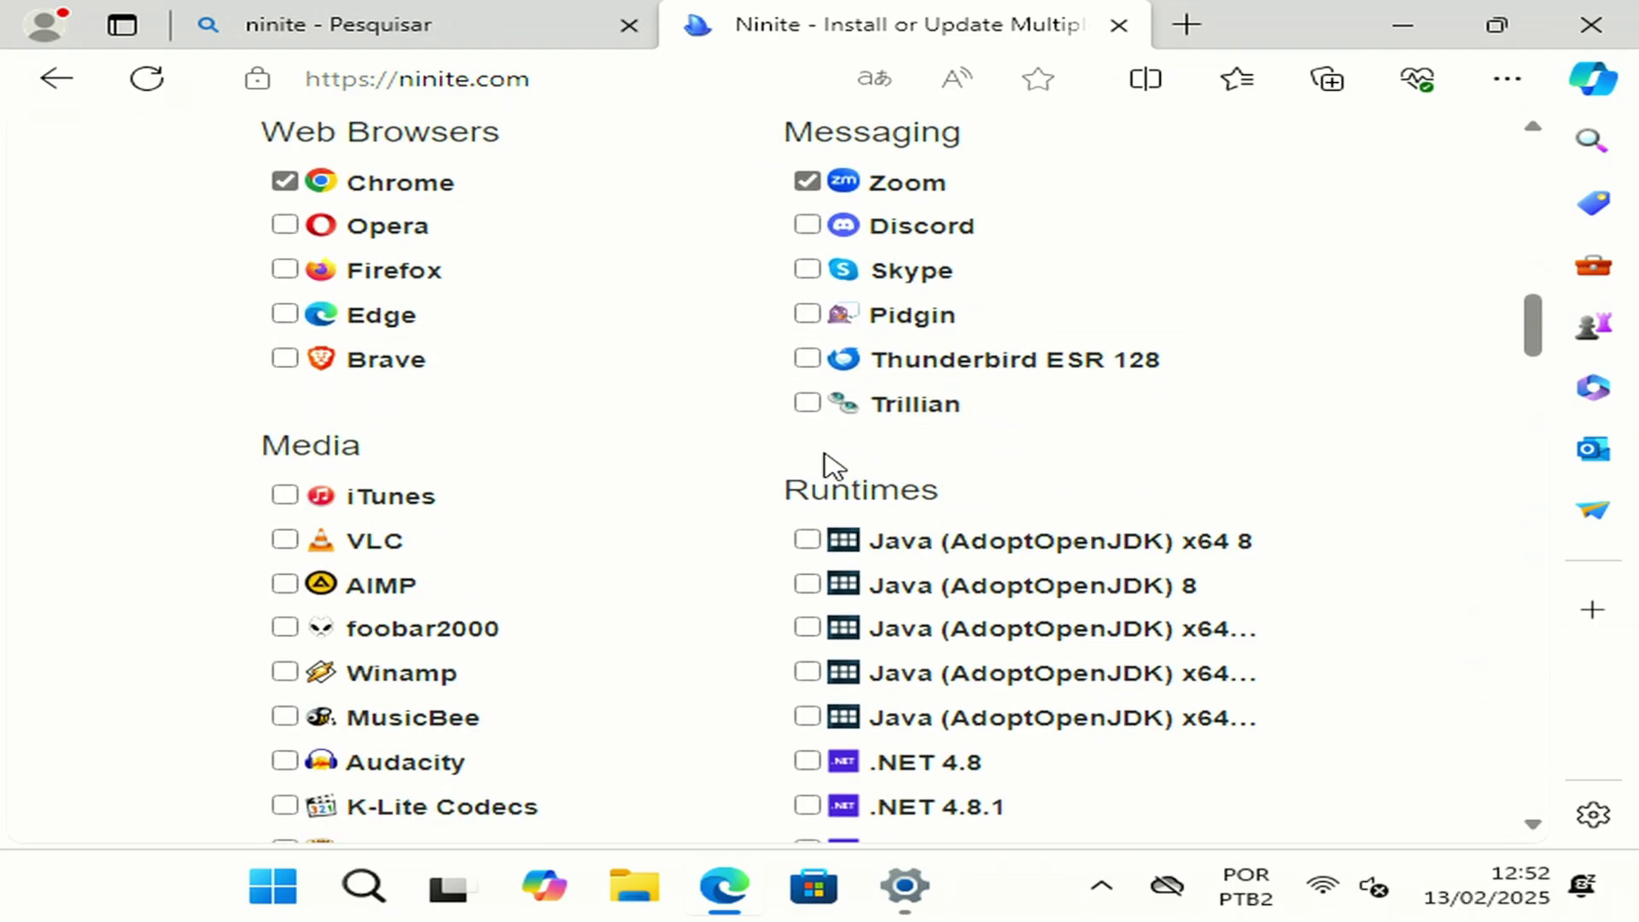
pyautogui.scroll(-1, 493, 534)
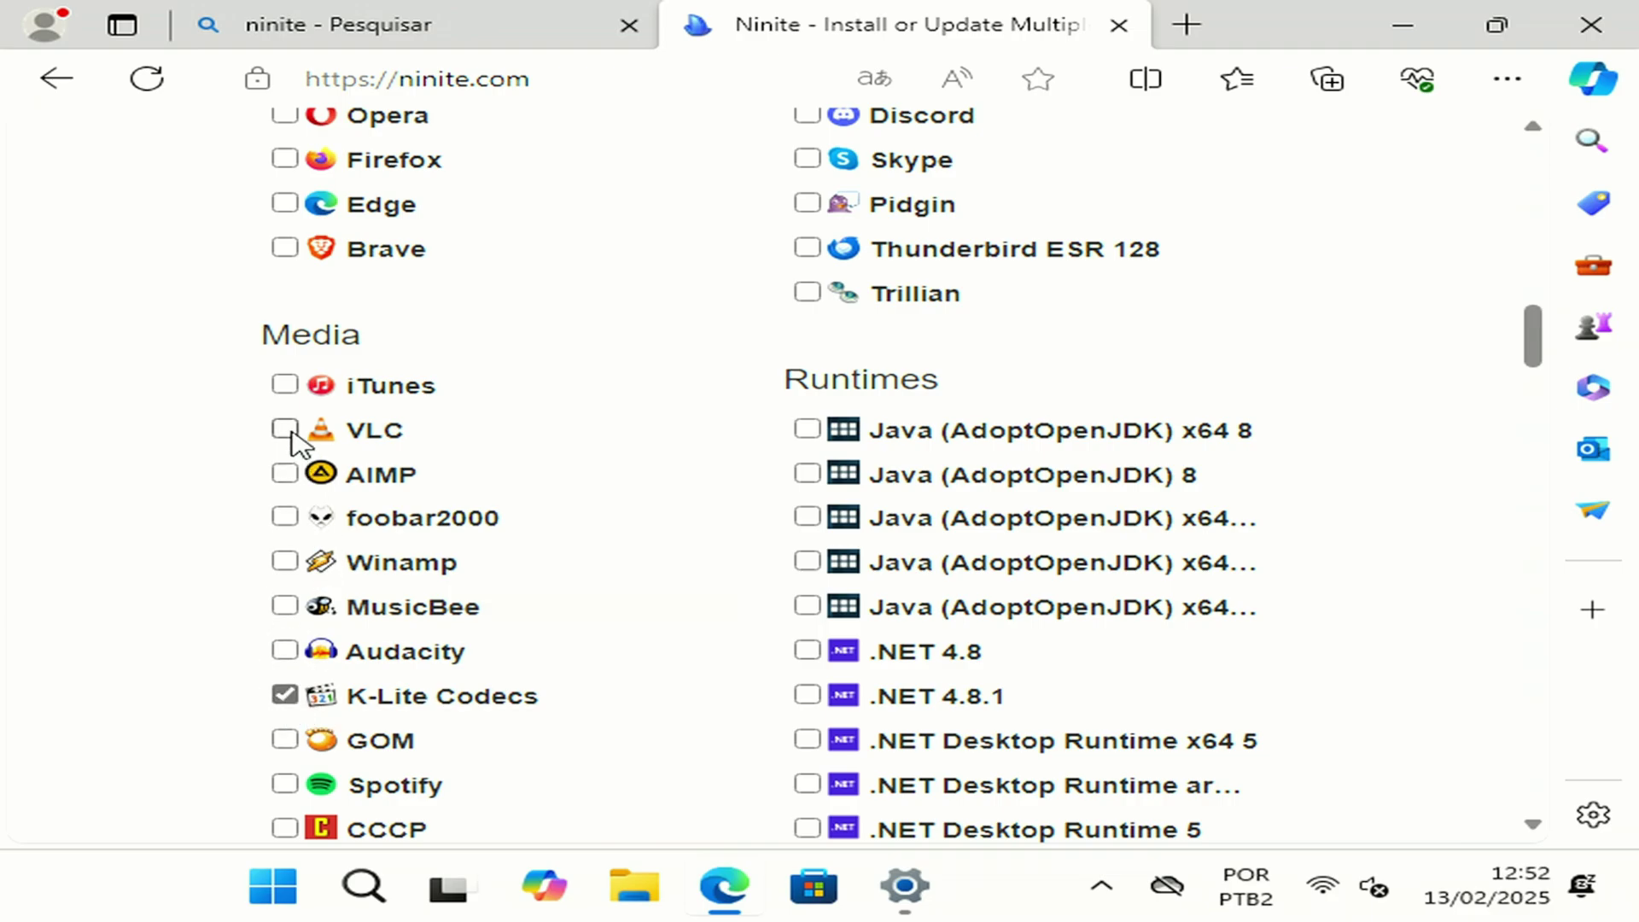
pyautogui.scroll(-1, 485, 511)
# Select 7-Zip under Compression, review the remaining Ninite apps, and go to the custom installer download section
pyautogui.scroll(-6, 910, 362)
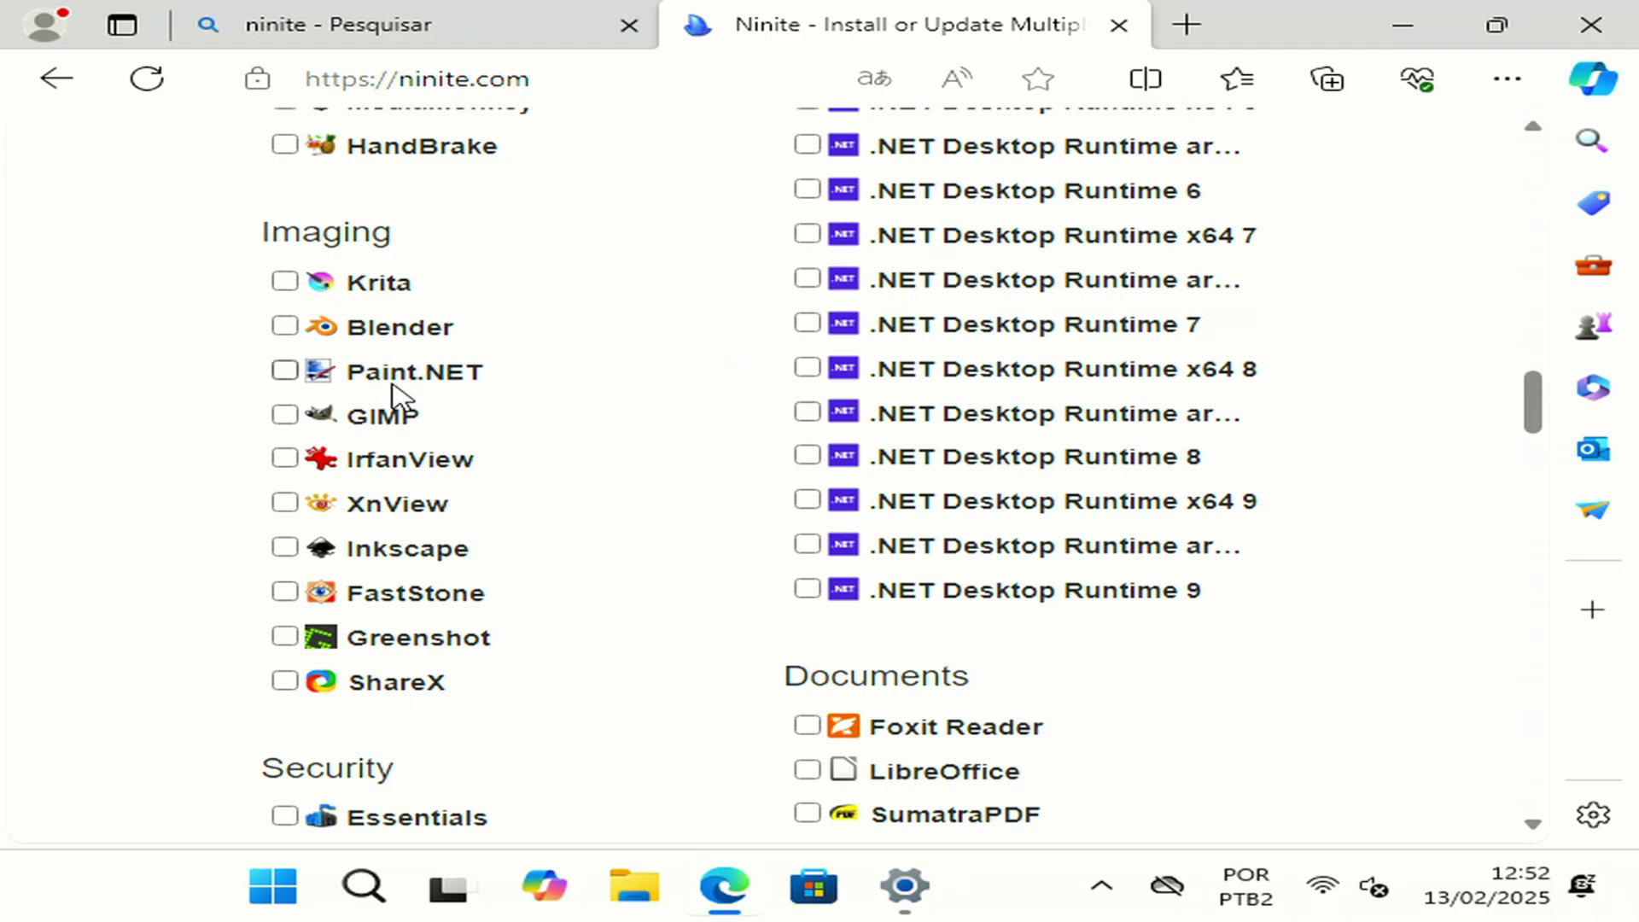
pyautogui.scroll(-3, 541, 453)
pyautogui.scroll(-2, 518, 437)
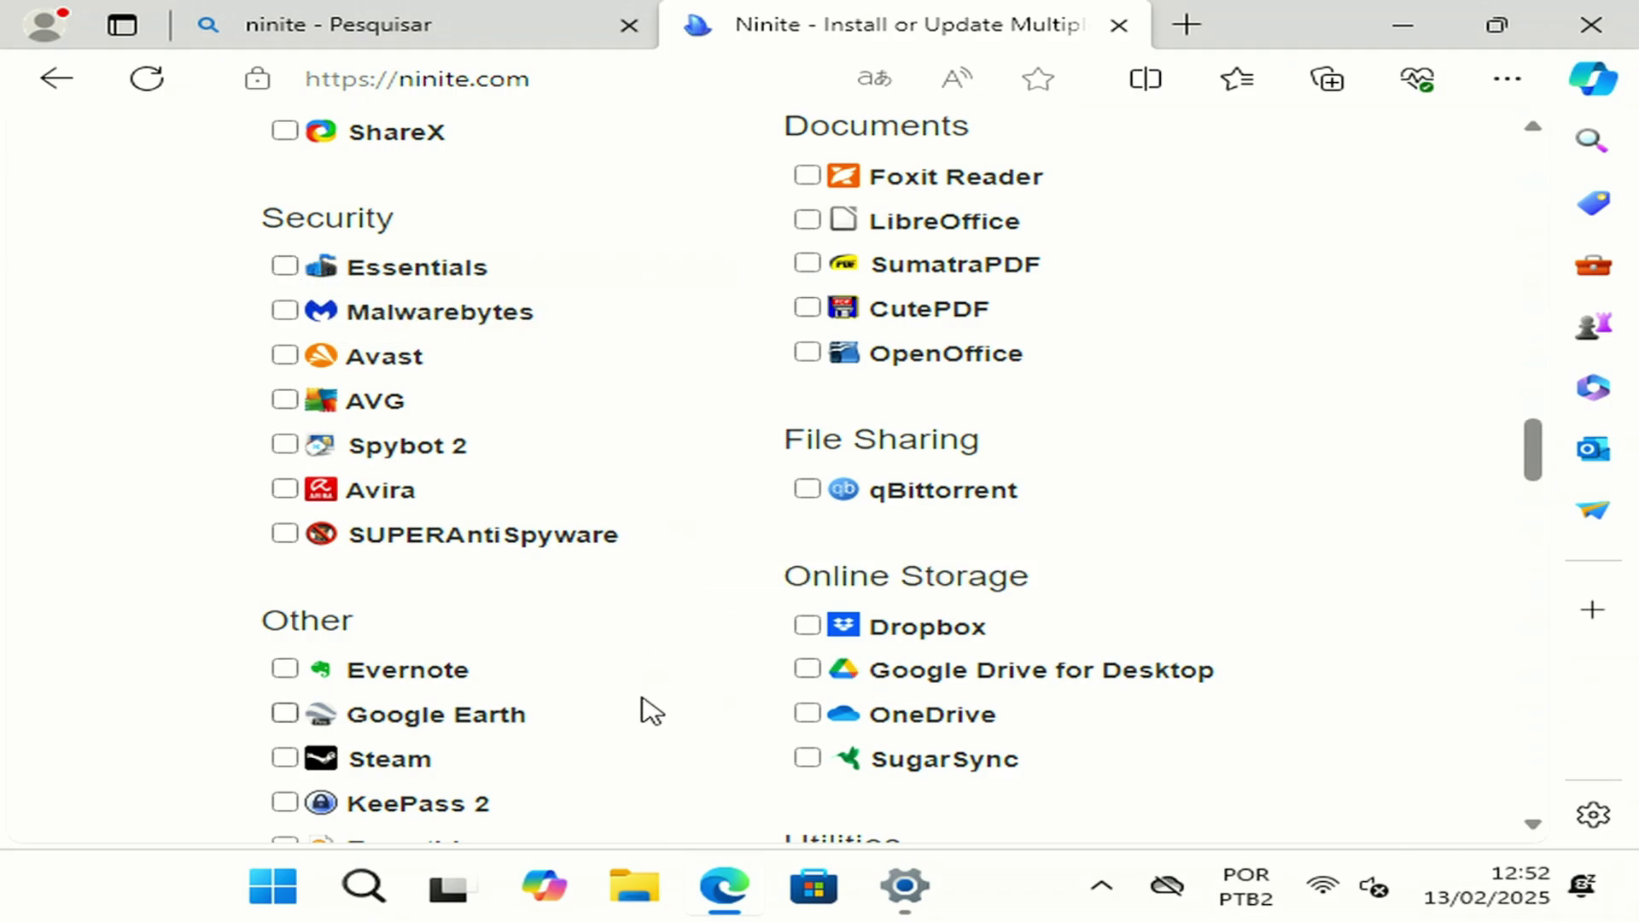
pyautogui.scroll(-2, 735, 657)
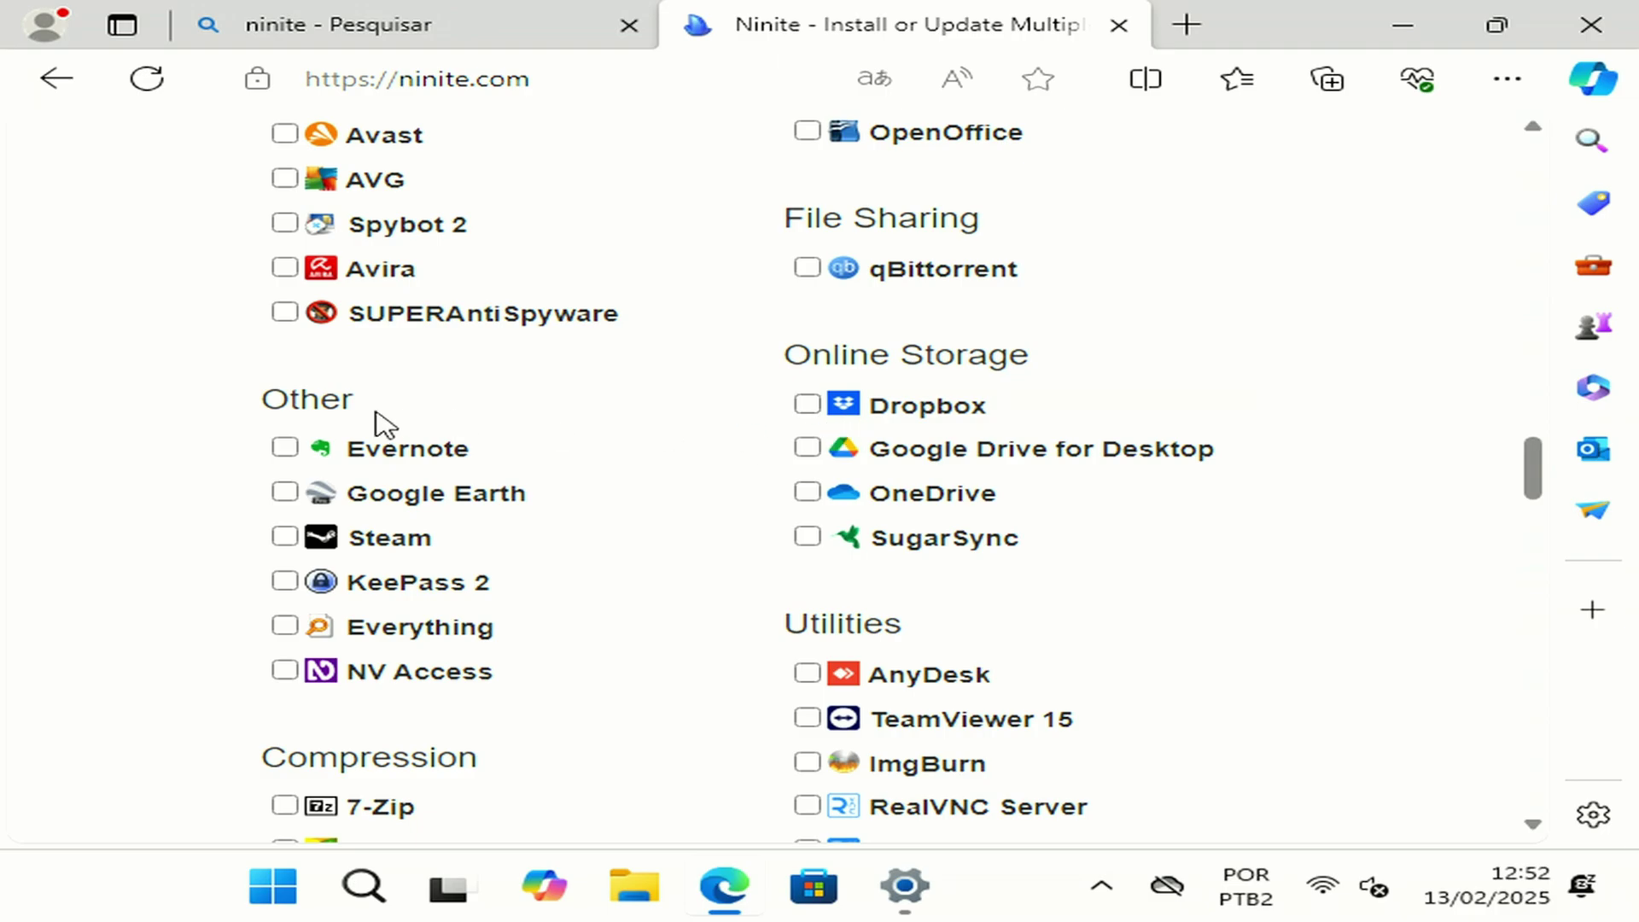
pyautogui.scroll(-1, 311, 401)
pyautogui.scroll(1, 318, 432)
pyautogui.scroll(-2, 486, 561)
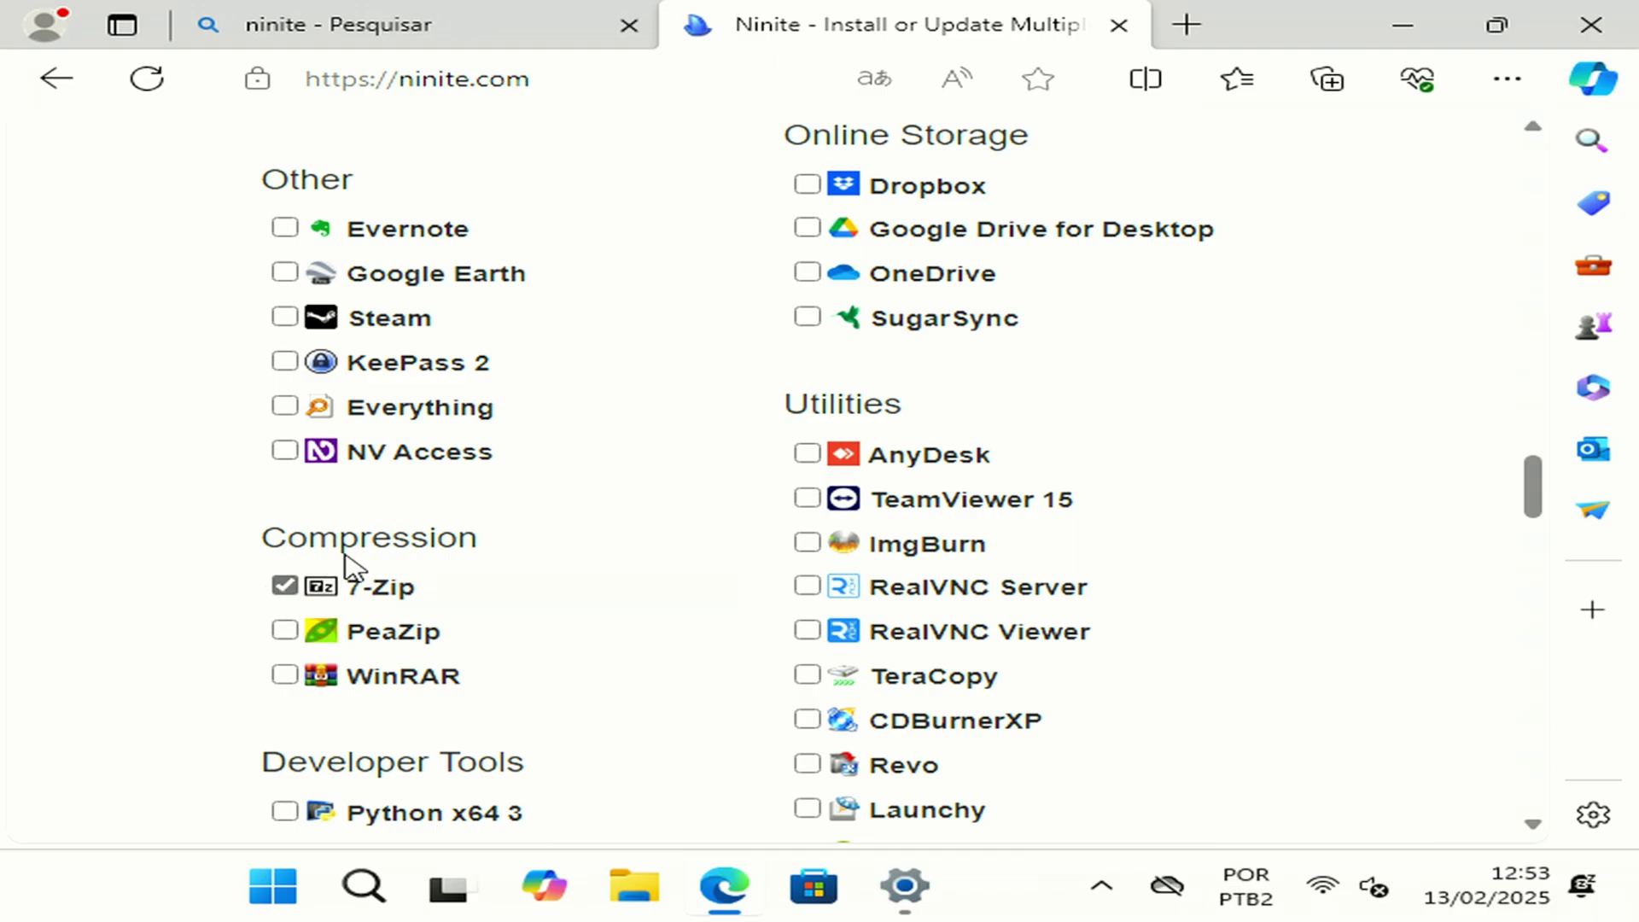
pyautogui.scroll(-3, 868, 341)
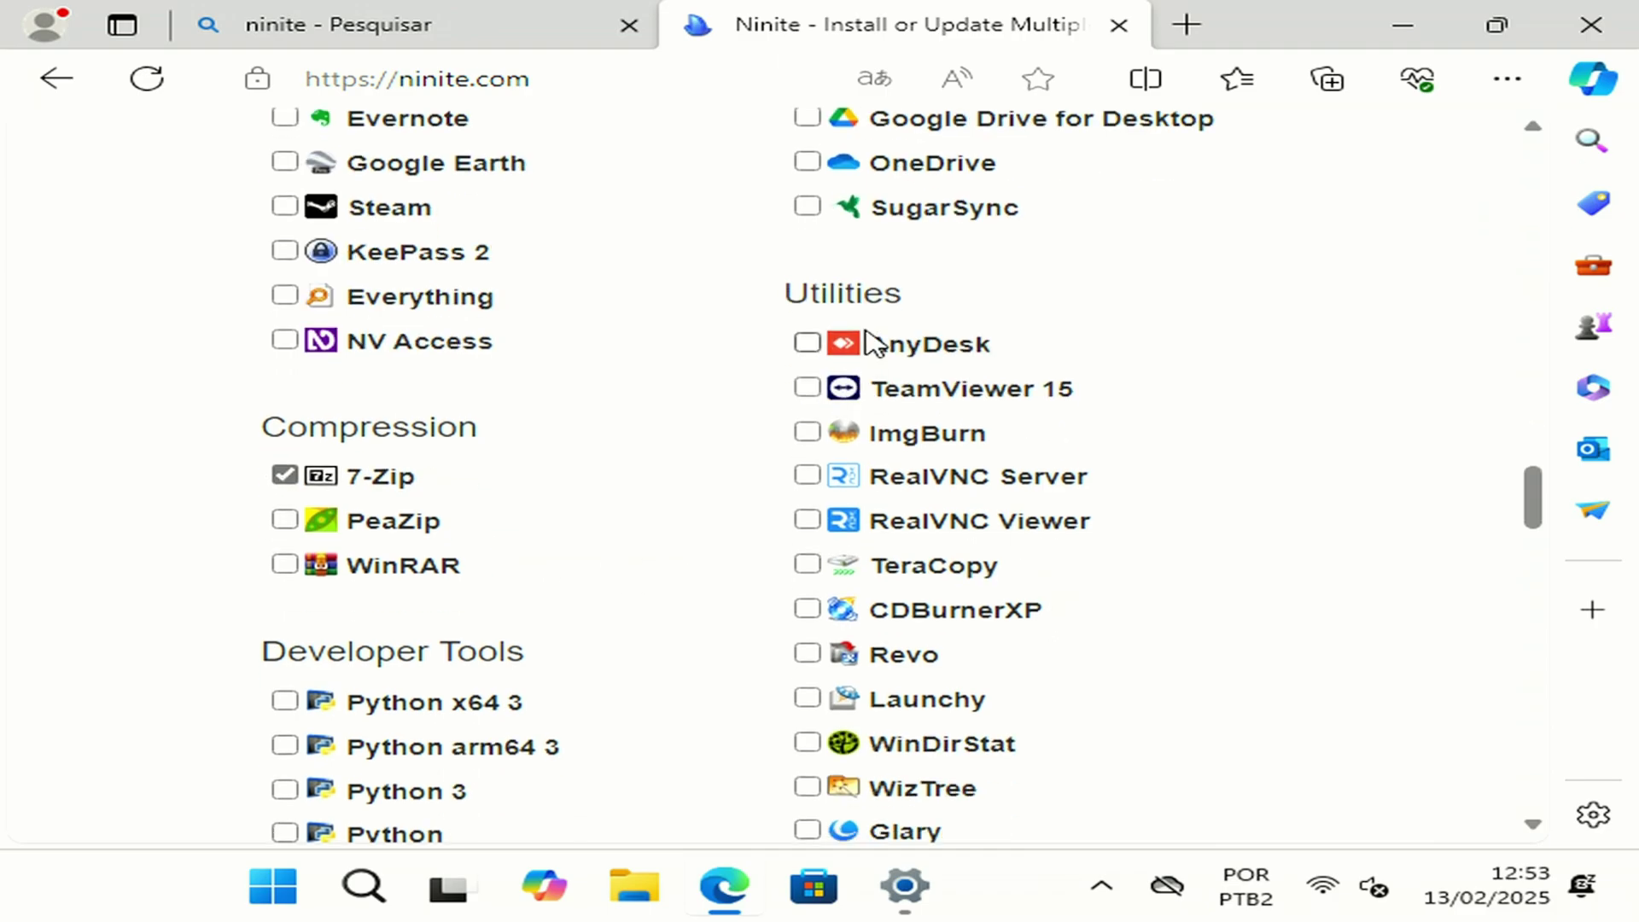
pyautogui.scroll(-9, 826, 480)
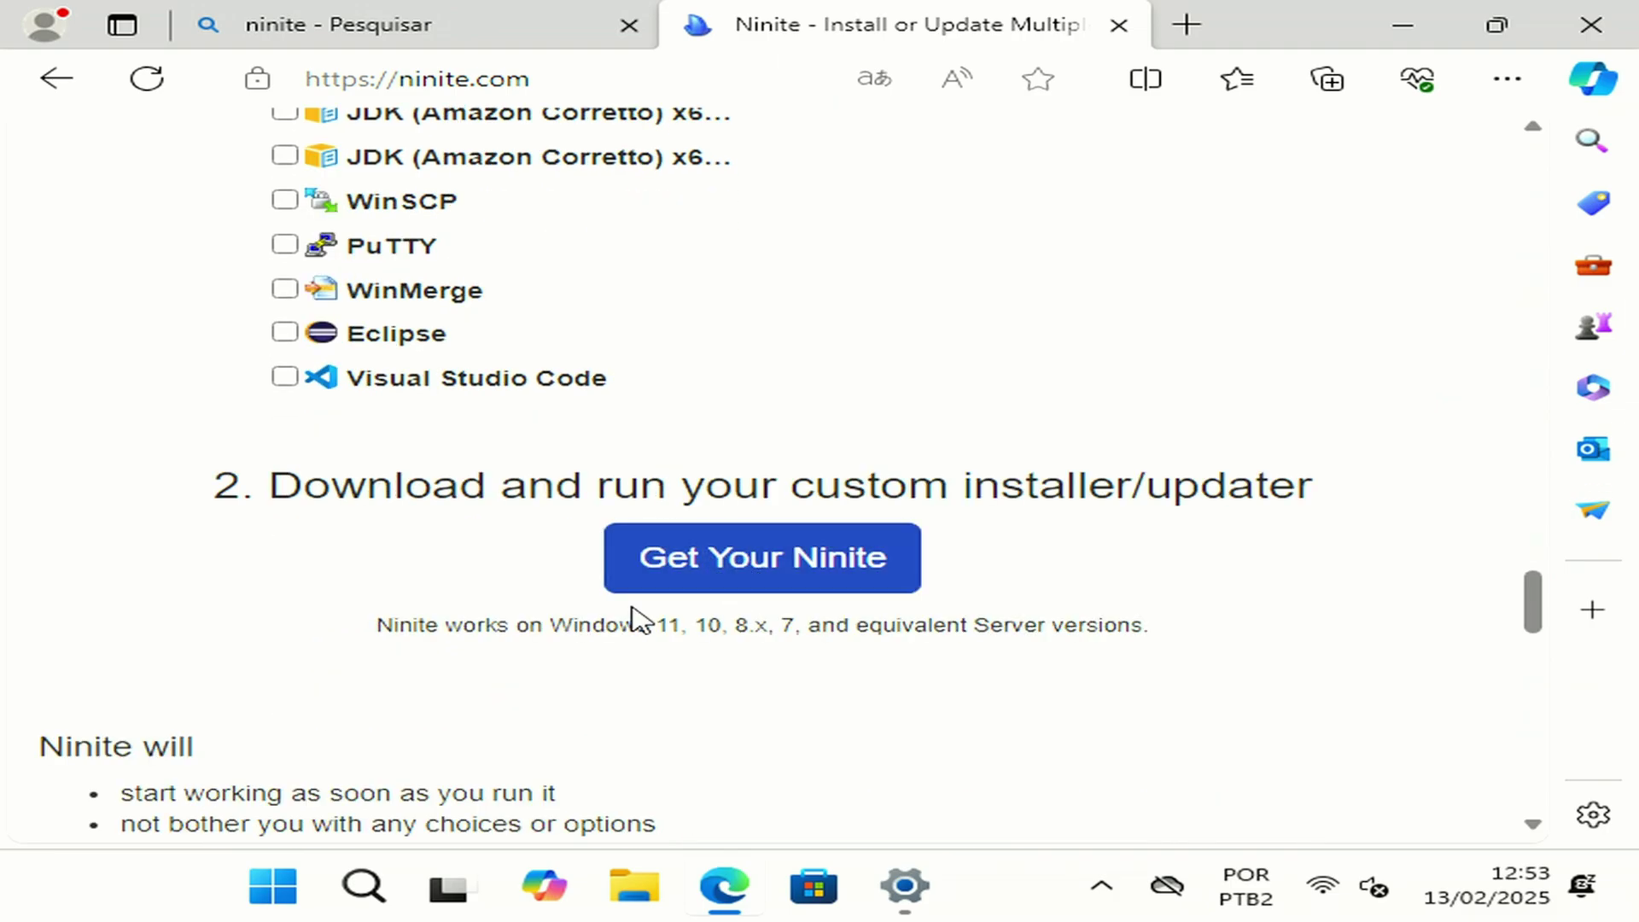
# Download the custom Ninite installer, checking the Wi-Fi connection and reloading the page when it goes offline
pyautogui.click(698, 574)
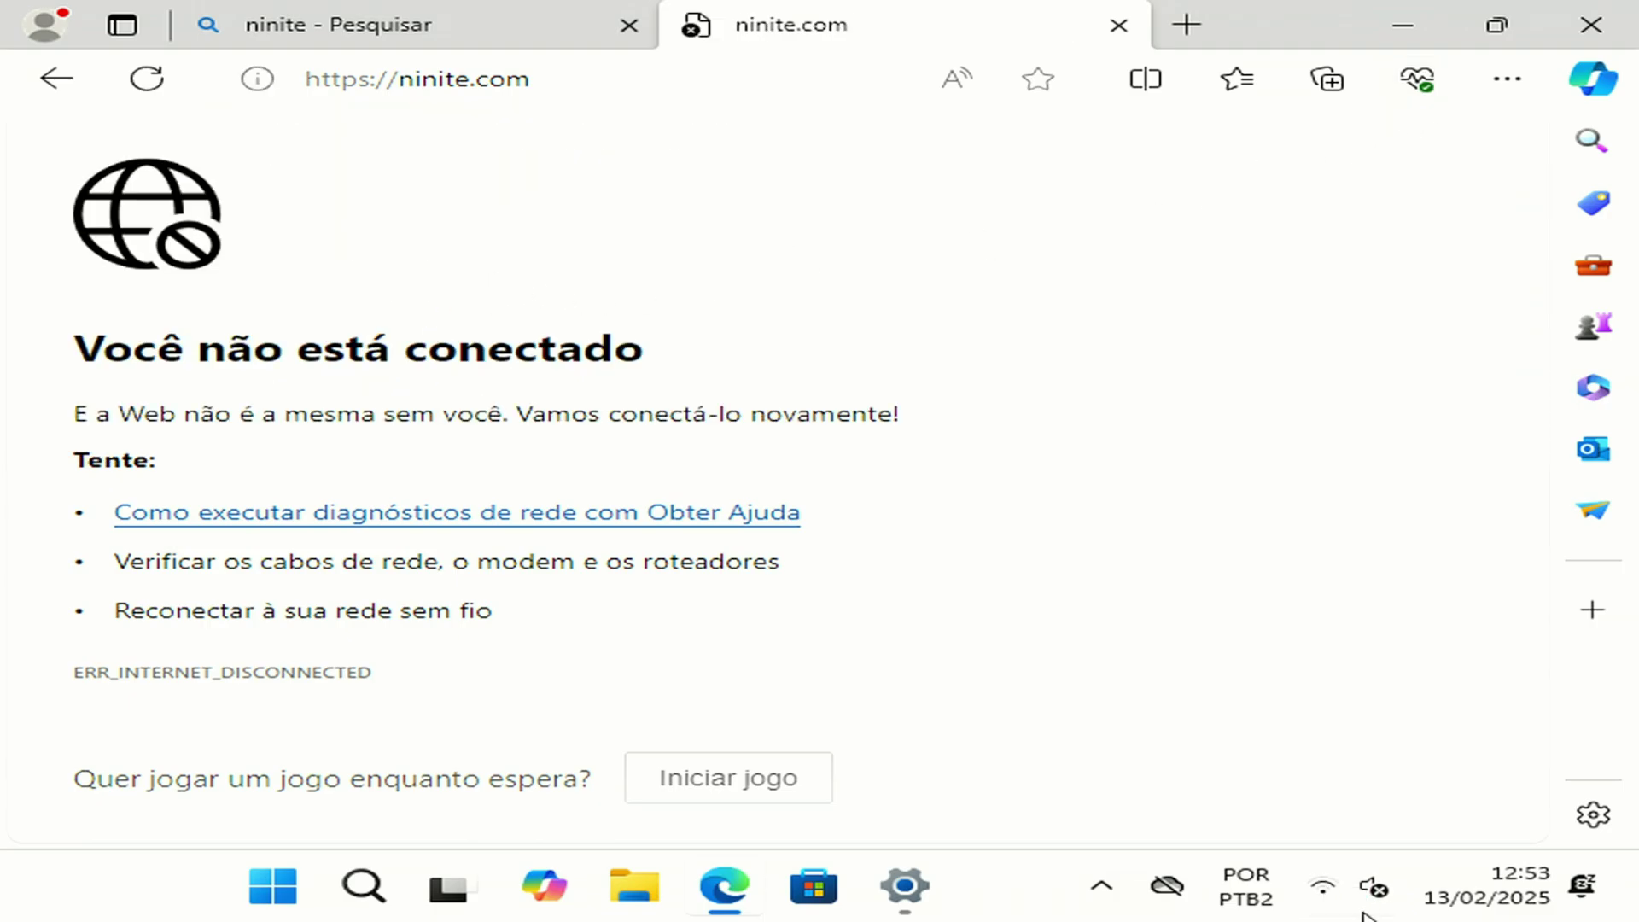
pyautogui.click(1325, 892)
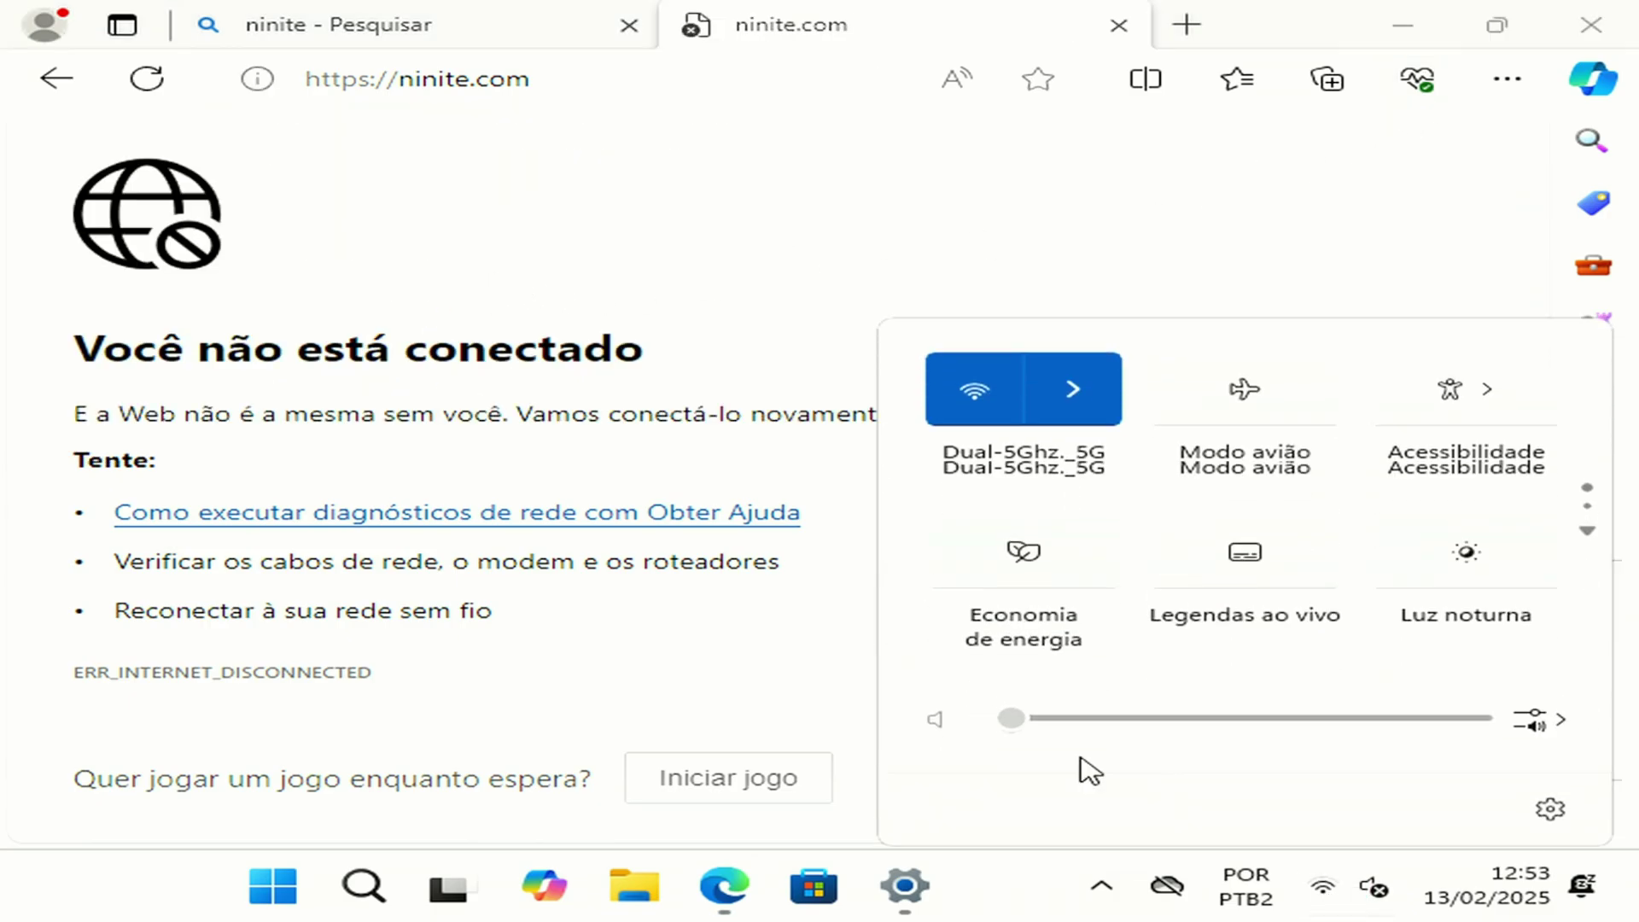
pyautogui.click(162, 96)
pyautogui.click(162, 95)
pyautogui.click(888, 328)
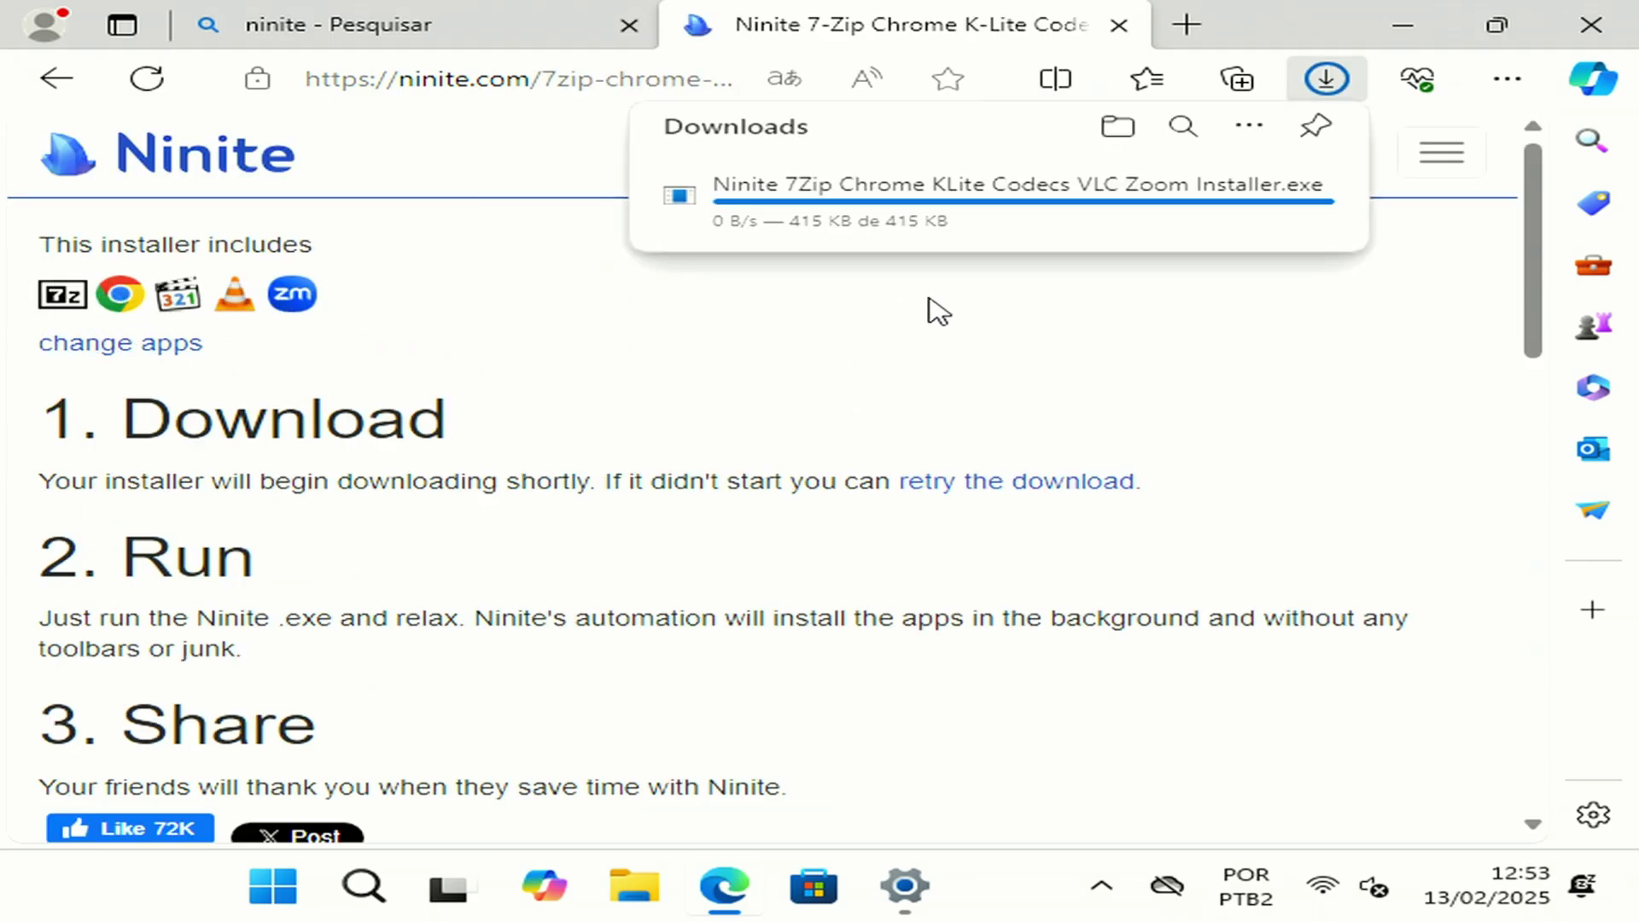
# Run the downloaded Ninite installer, close Edge, and allow Ninite to make changes to the device
pyautogui.click(769, 210)
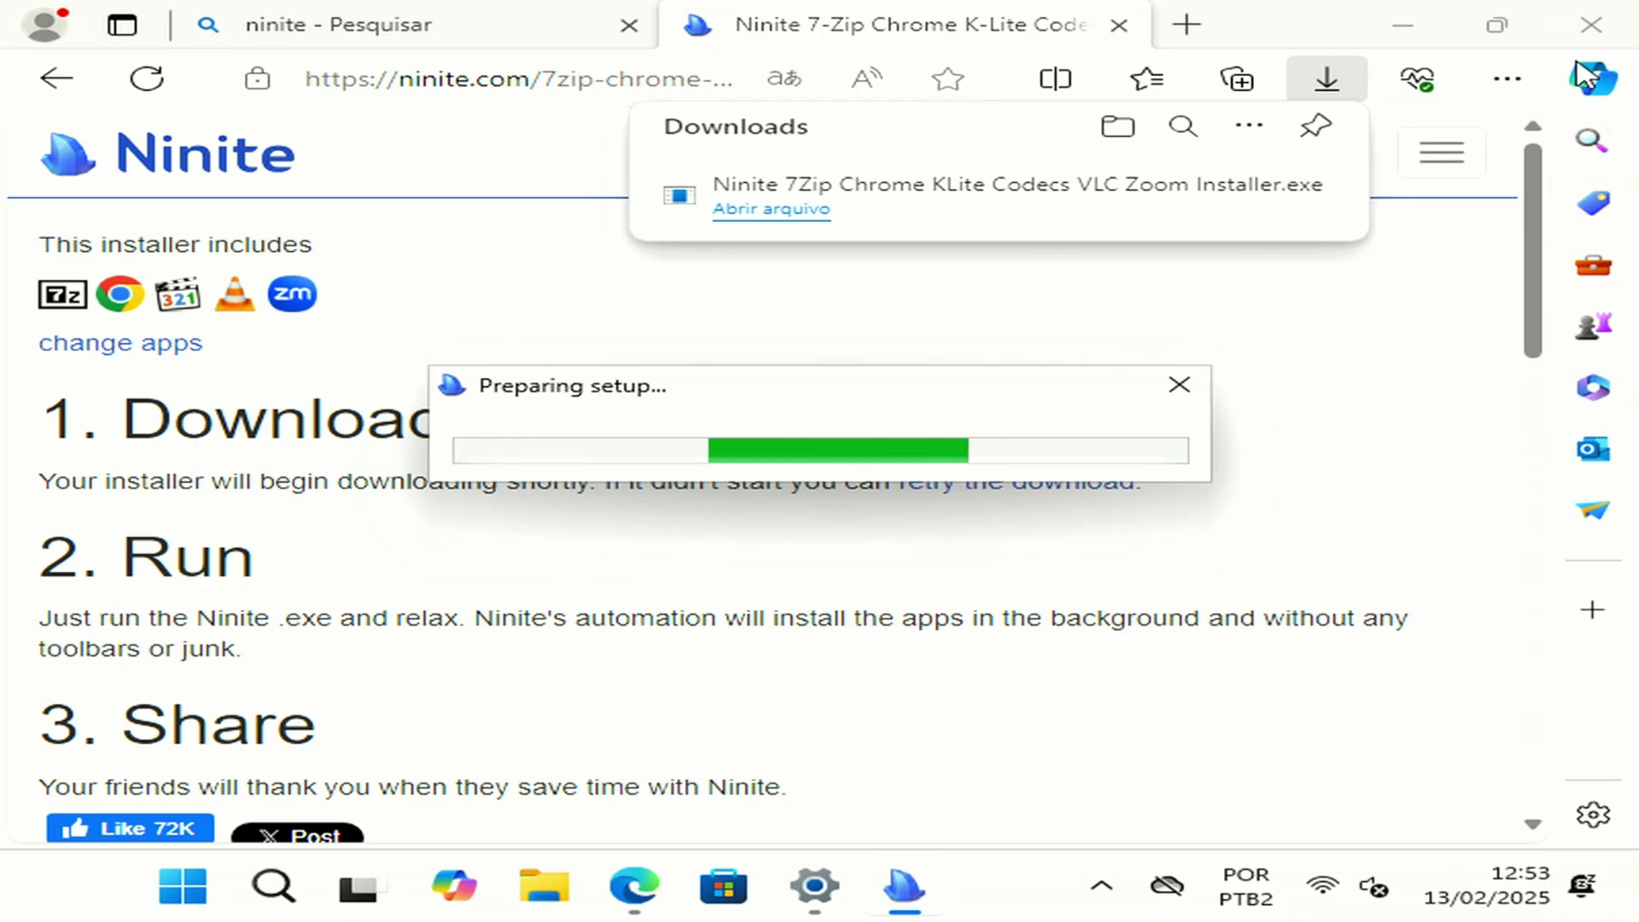
pyautogui.click(1590, 24)
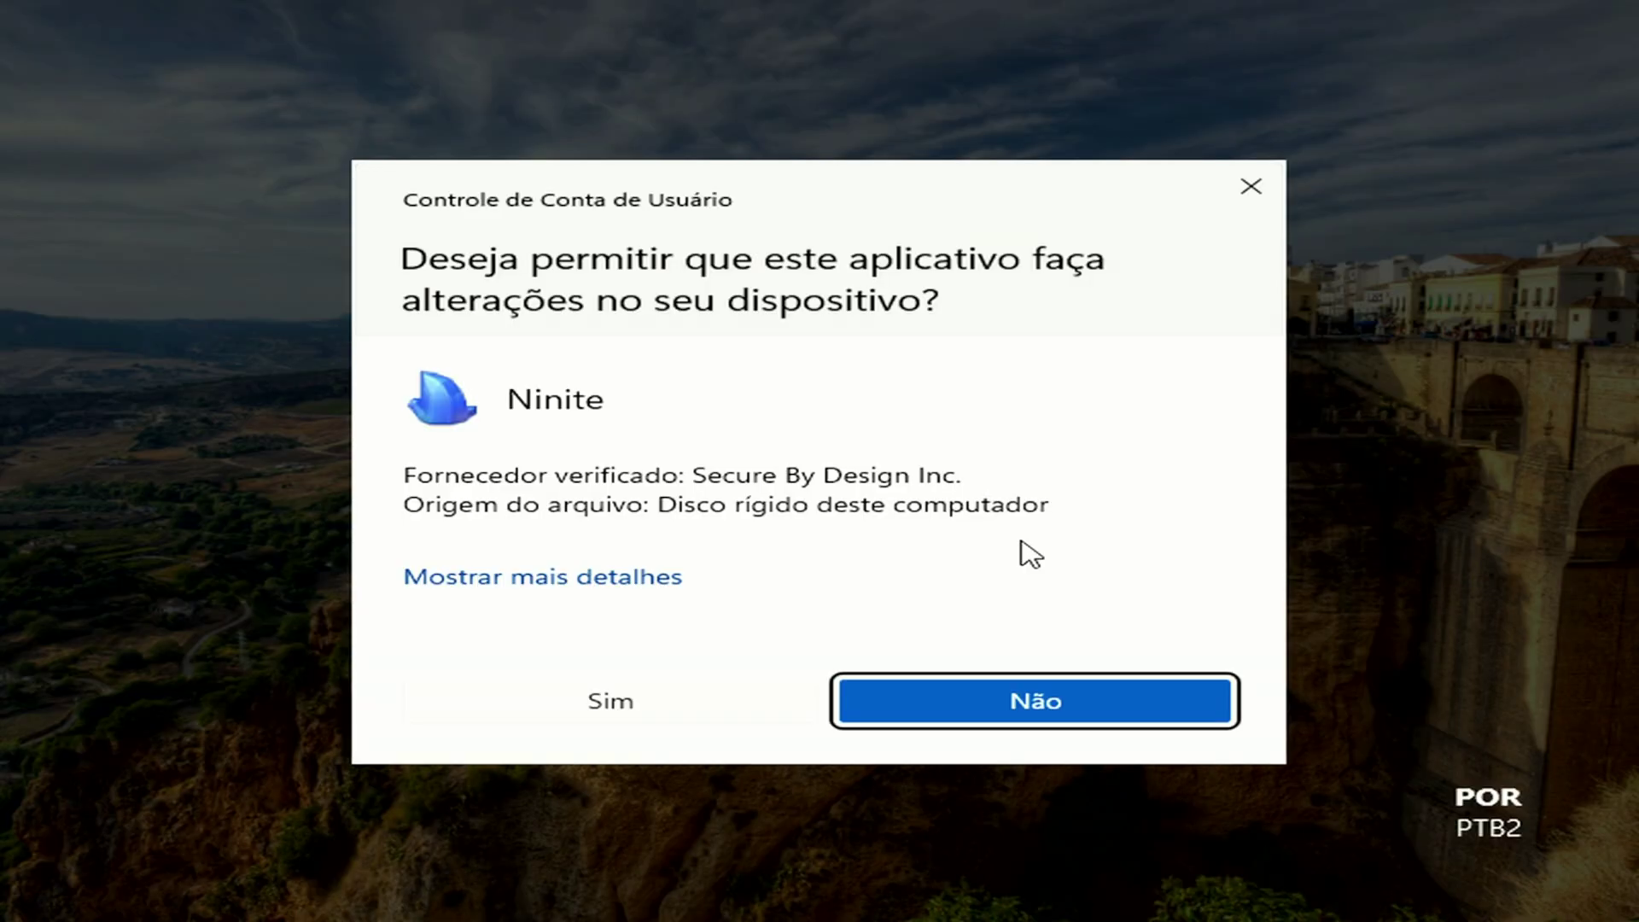
pyautogui.click(691, 714)
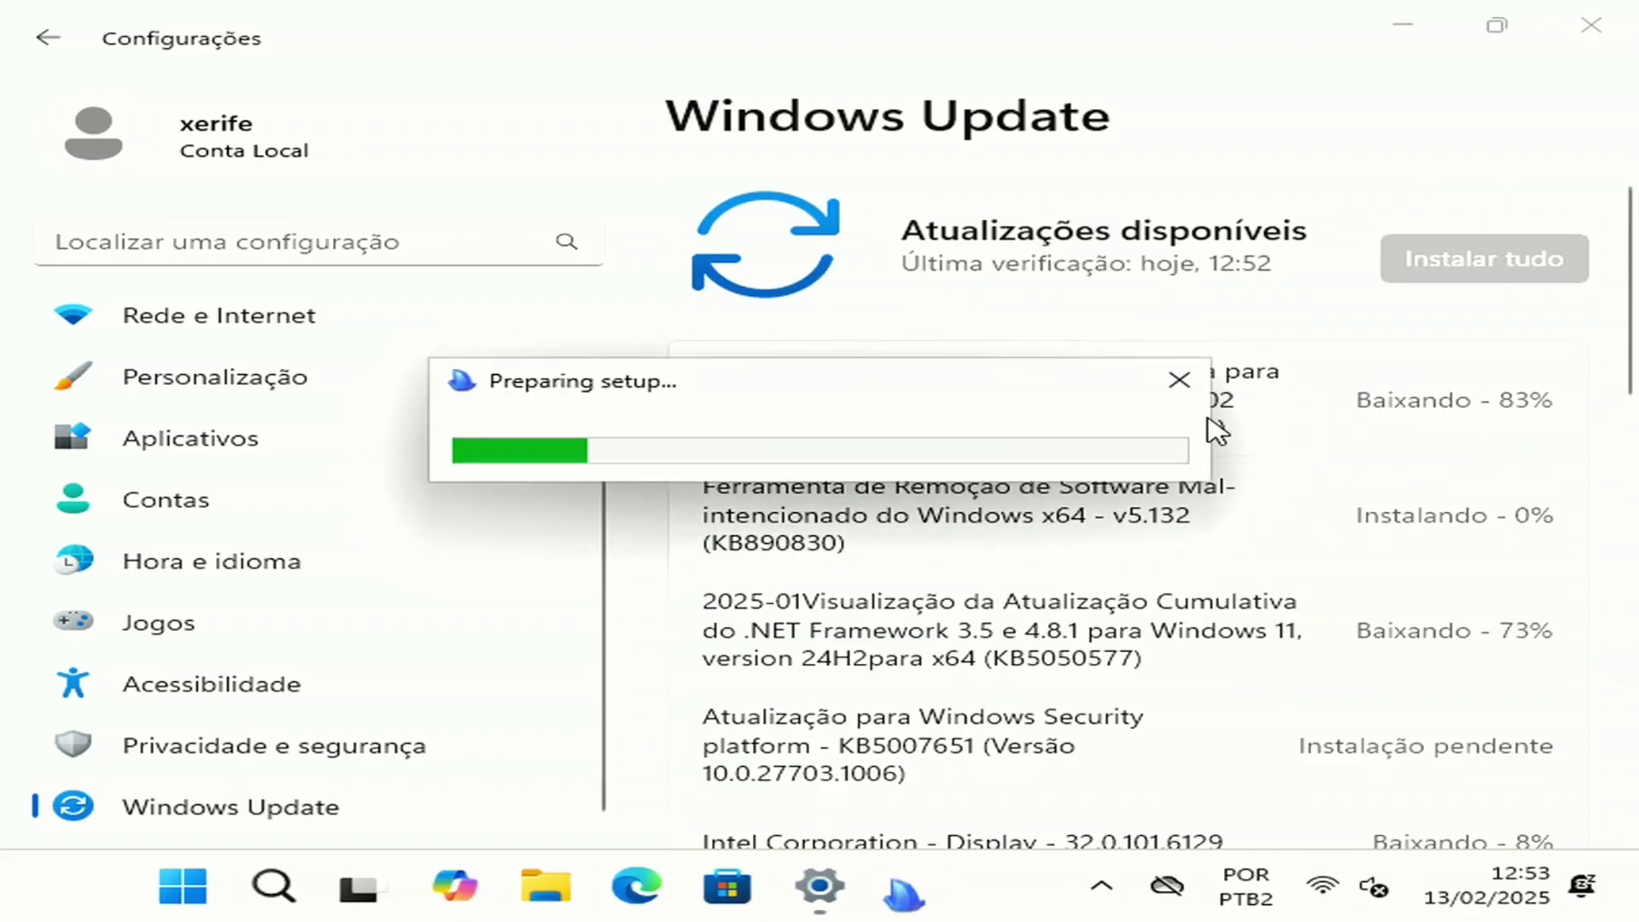
# Review the download and installation progress of the updates listed in Windows Update, and minimize Settings
pyautogui.scroll(-3, 1164, 391)
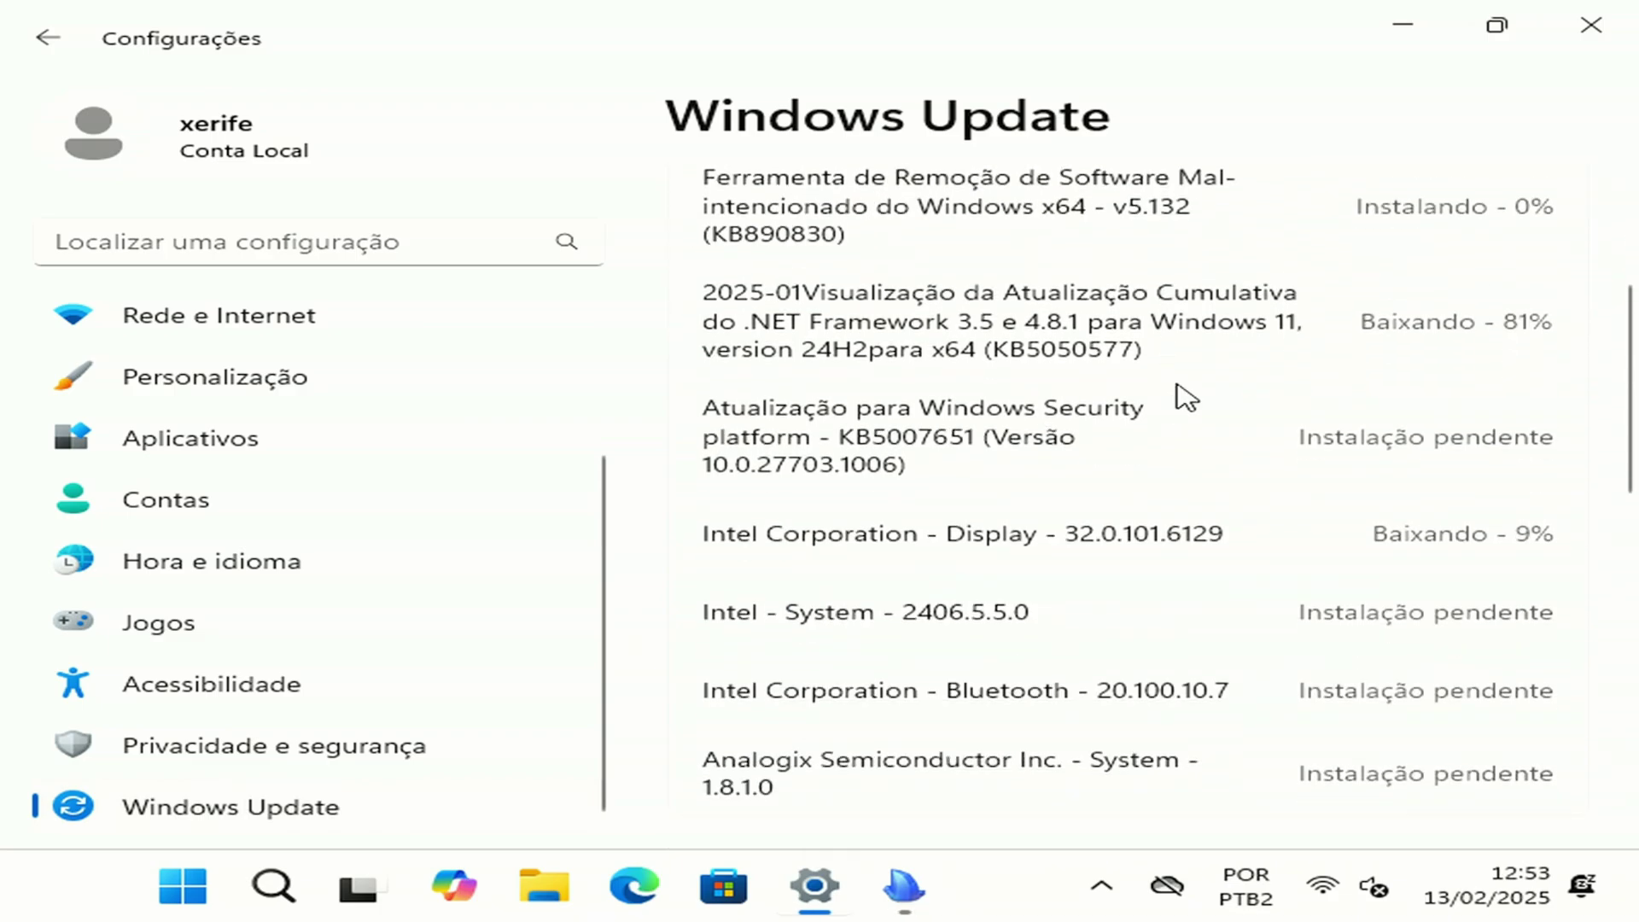
pyautogui.scroll(1, 965, 555)
pyautogui.scroll(-1, 789, 535)
pyautogui.scroll(3, 1196, 598)
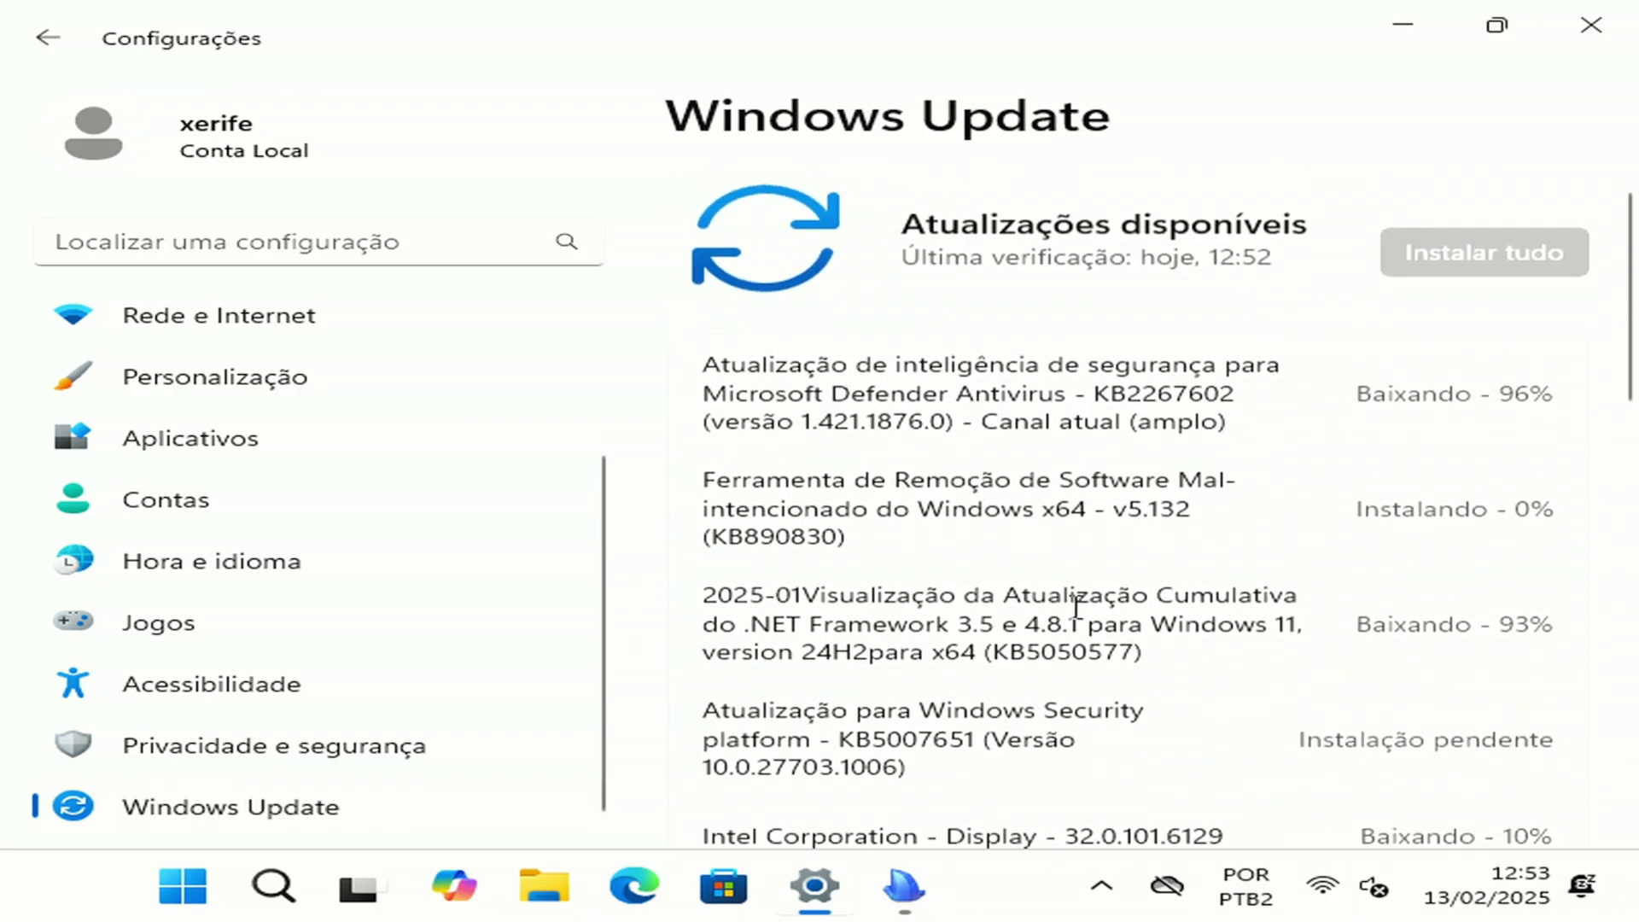
pyautogui.scroll(-5, 1078, 525)
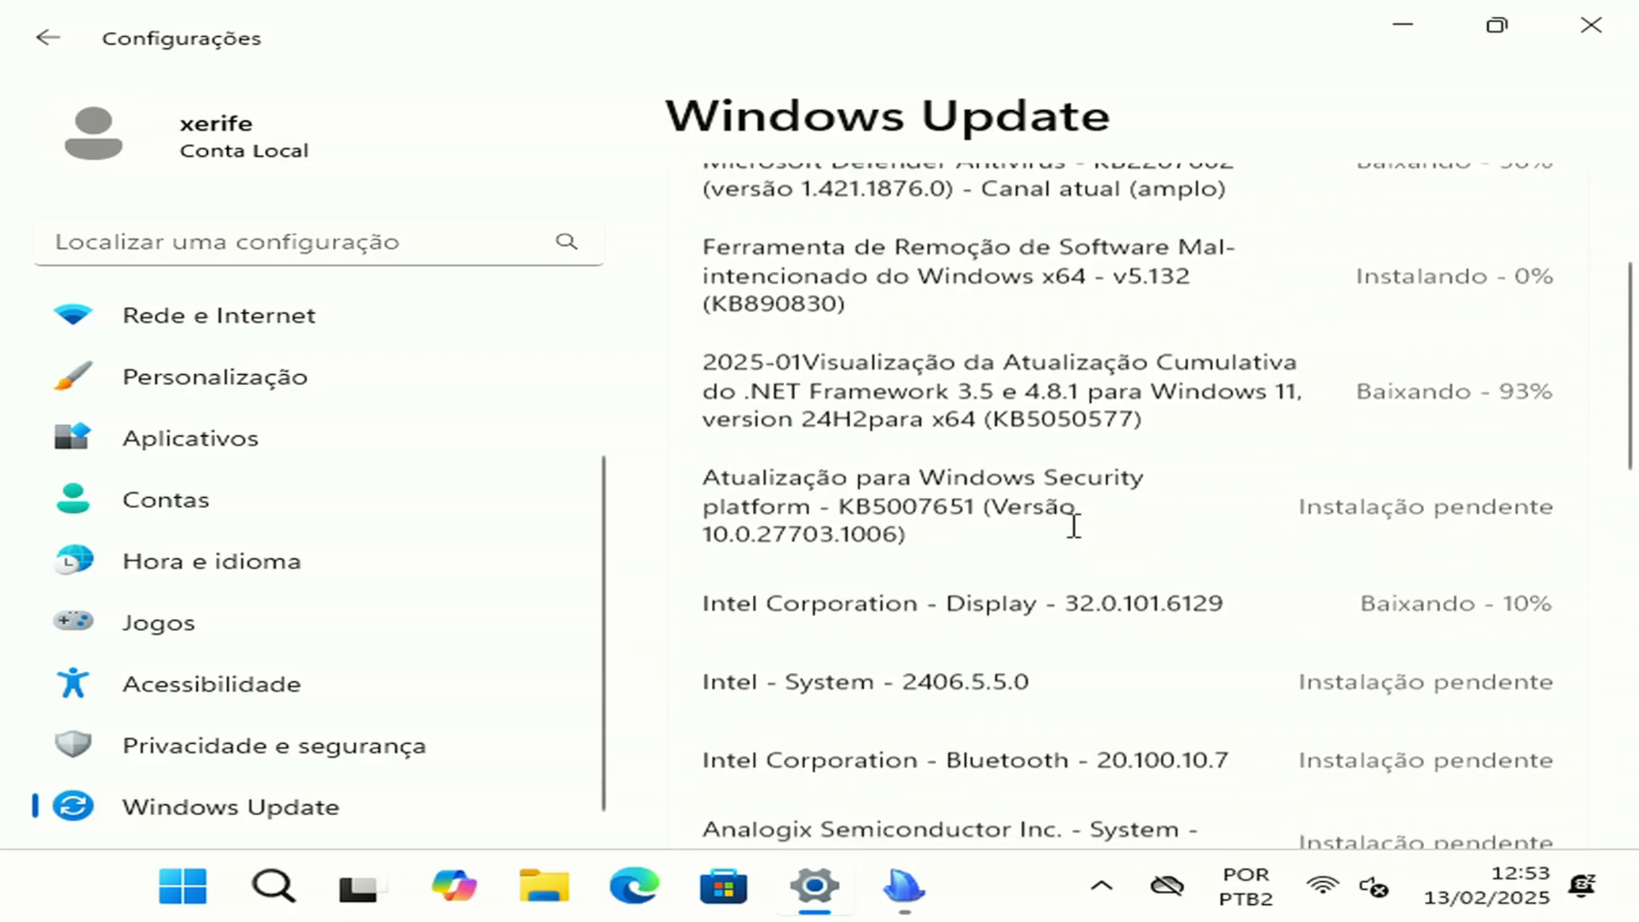
pyautogui.scroll(4, 1144, 512)
pyautogui.scroll(4, 1160, 502)
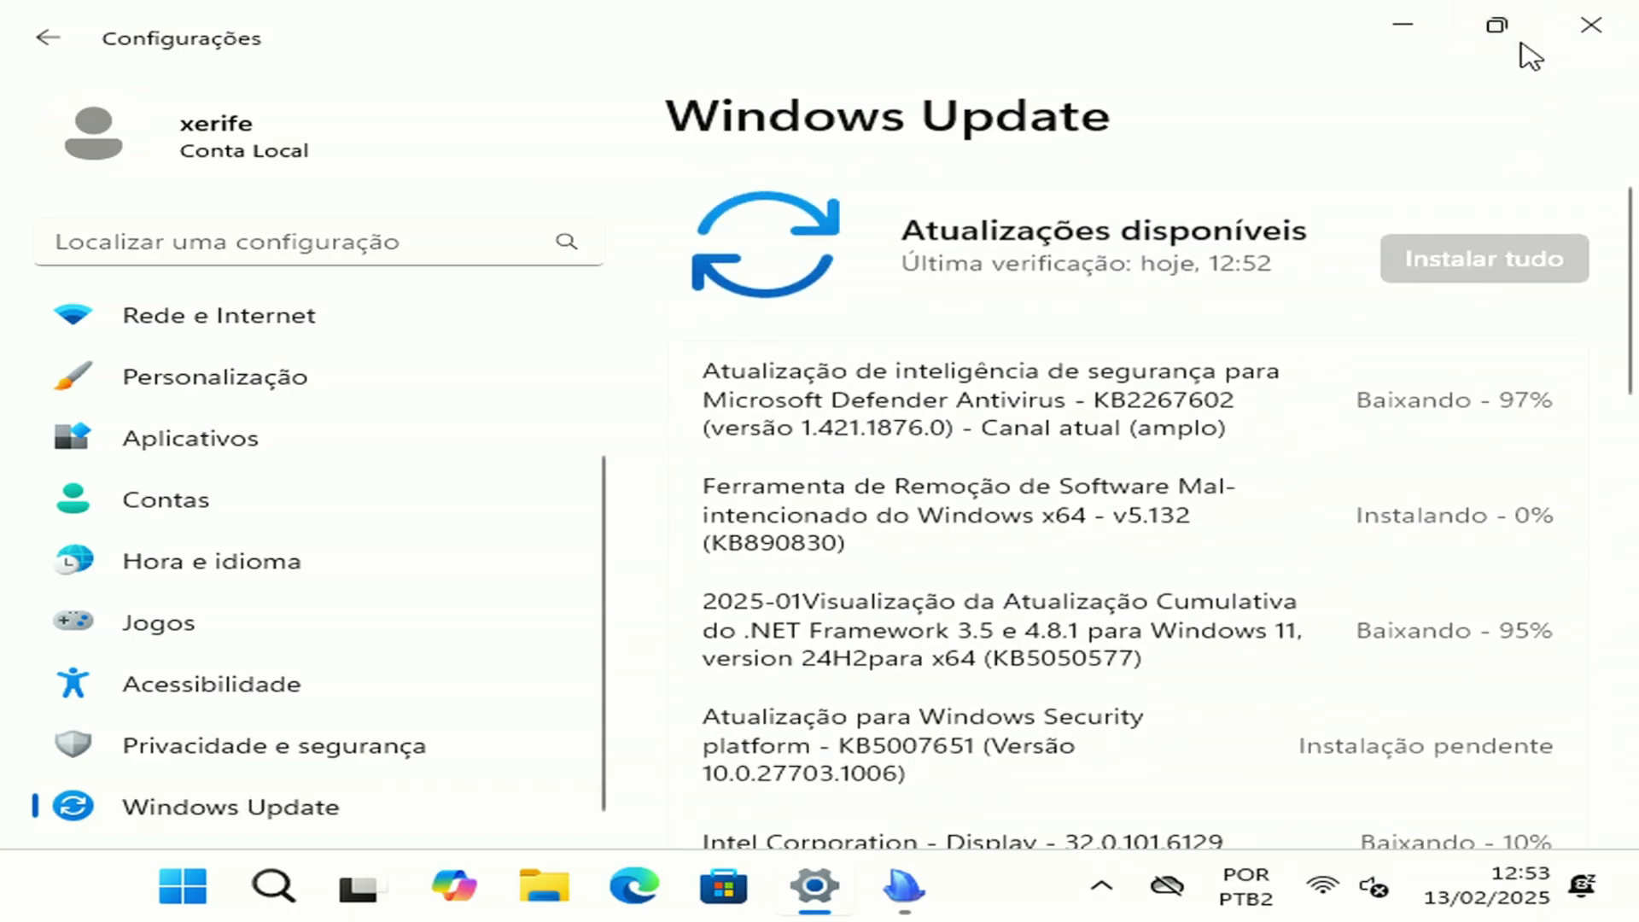
pyautogui.click(1404, 26)
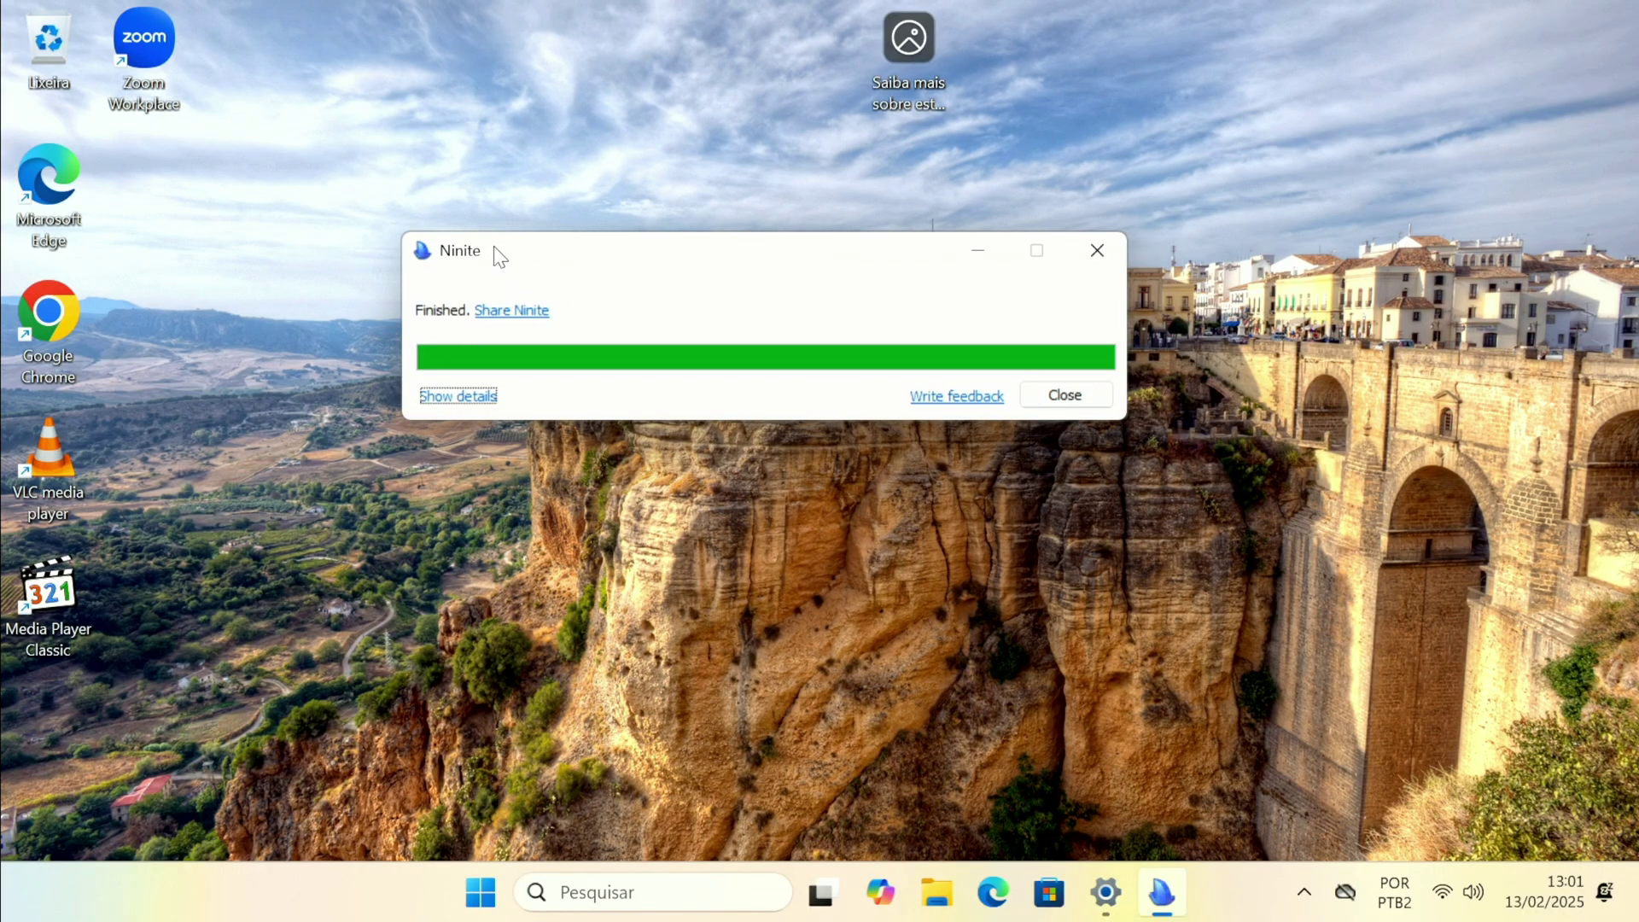
# Close the finished Ninite installer and retry the Intel driver updates in Windows Update, closing Settings at the end
pyautogui.click(1073, 397)
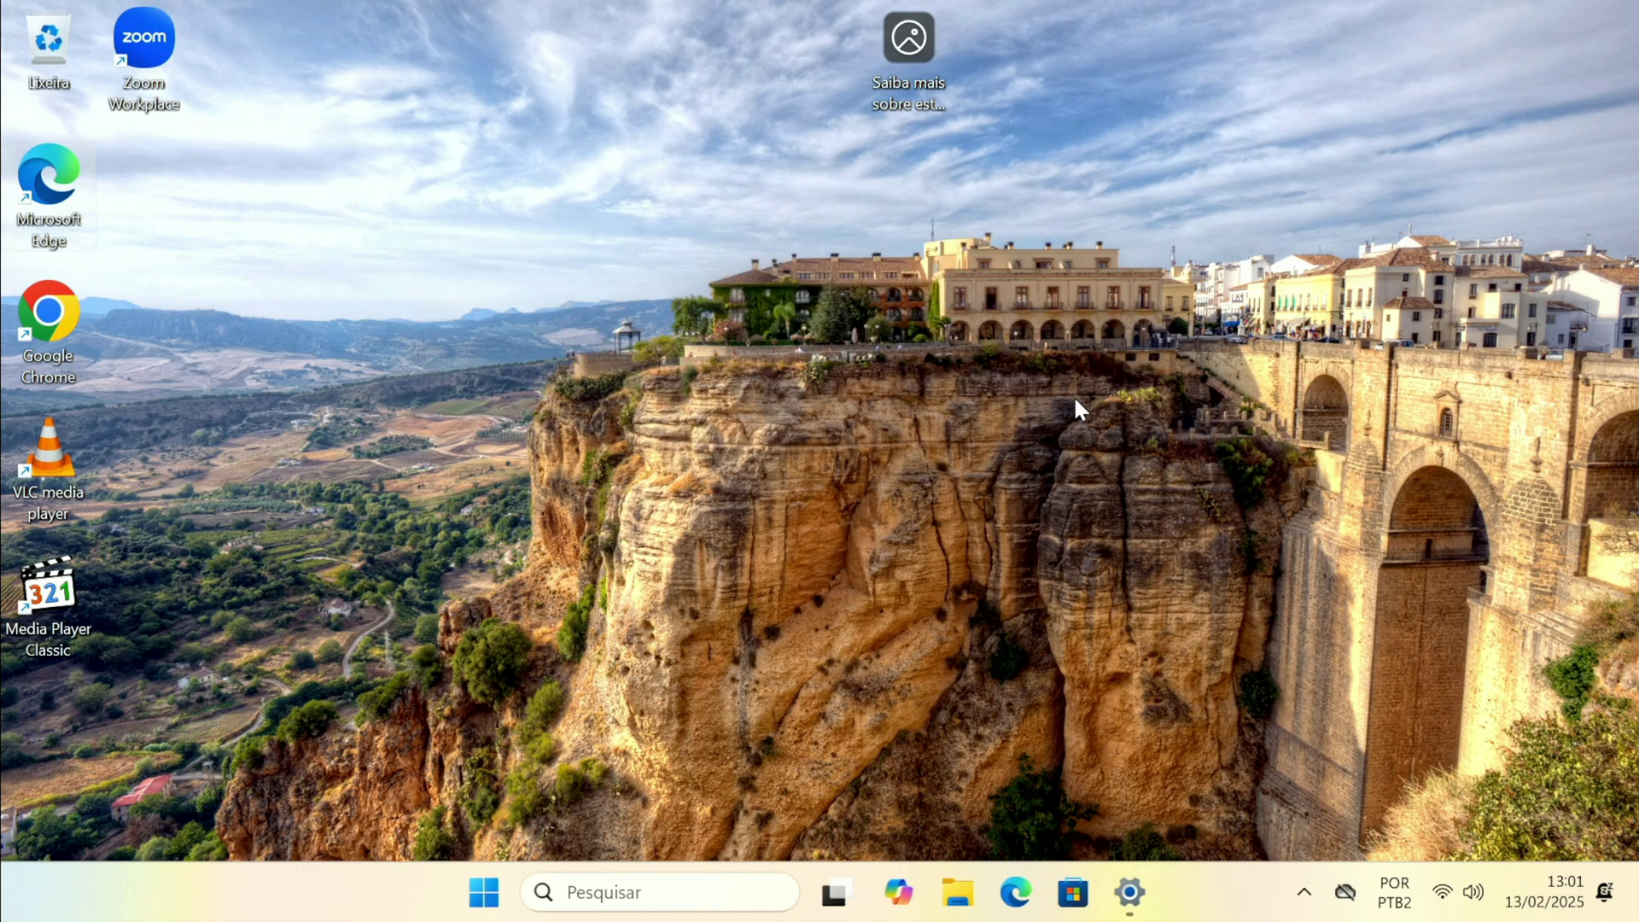
pyautogui.click(1148, 897)
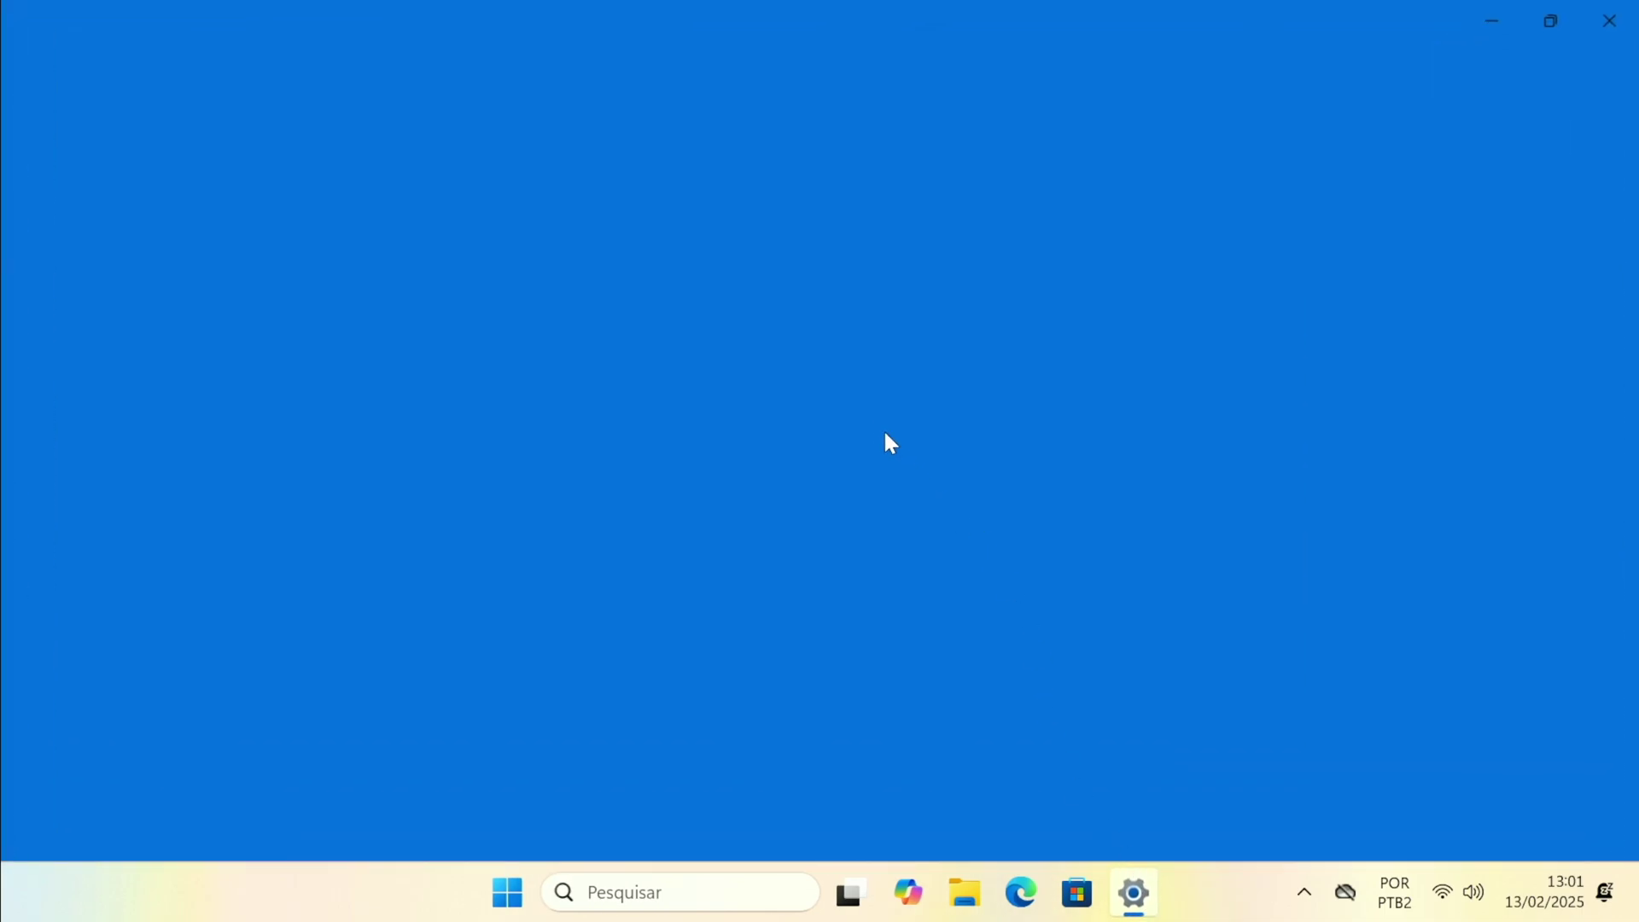
pyautogui.scroll(-4, 914, 465)
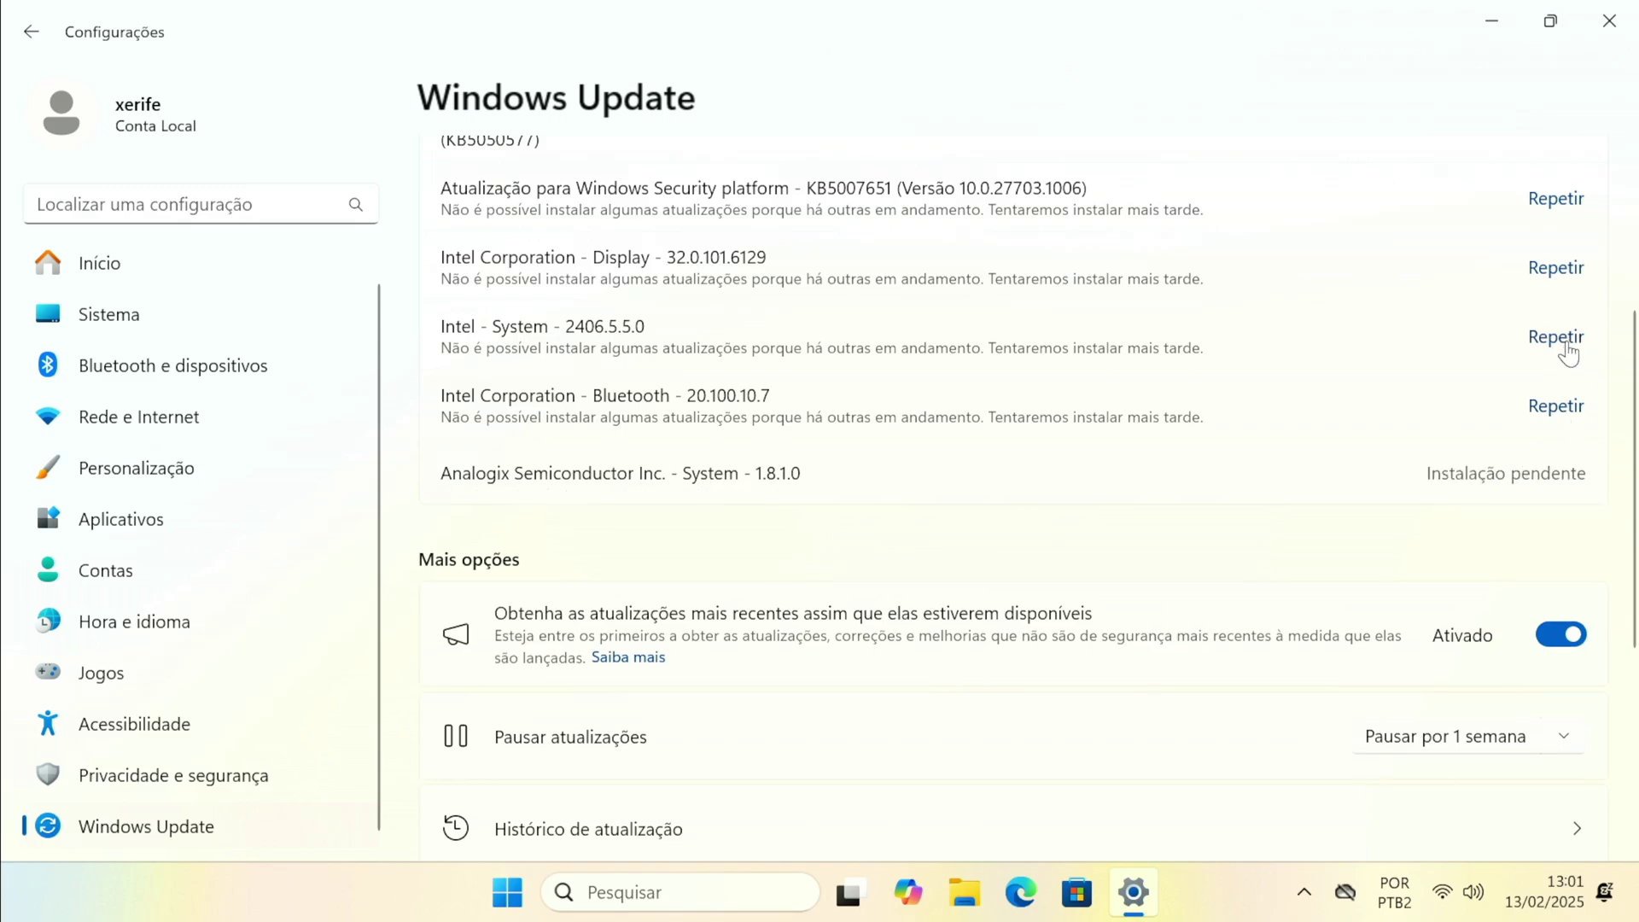
pyautogui.click(1555, 268)
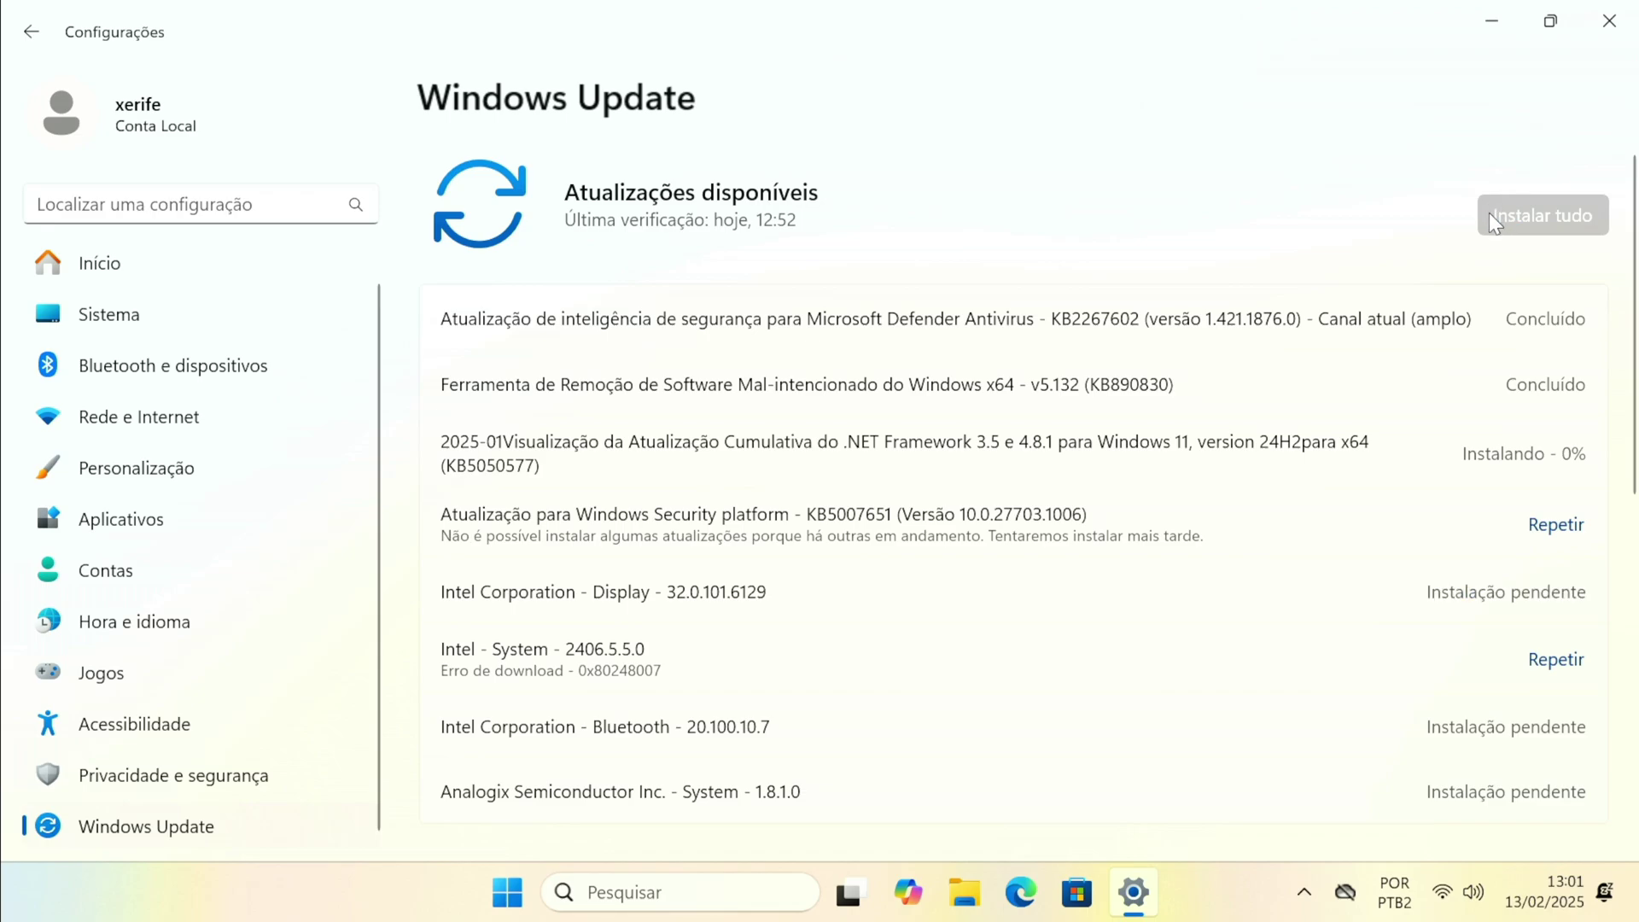
pyautogui.click(1609, 21)
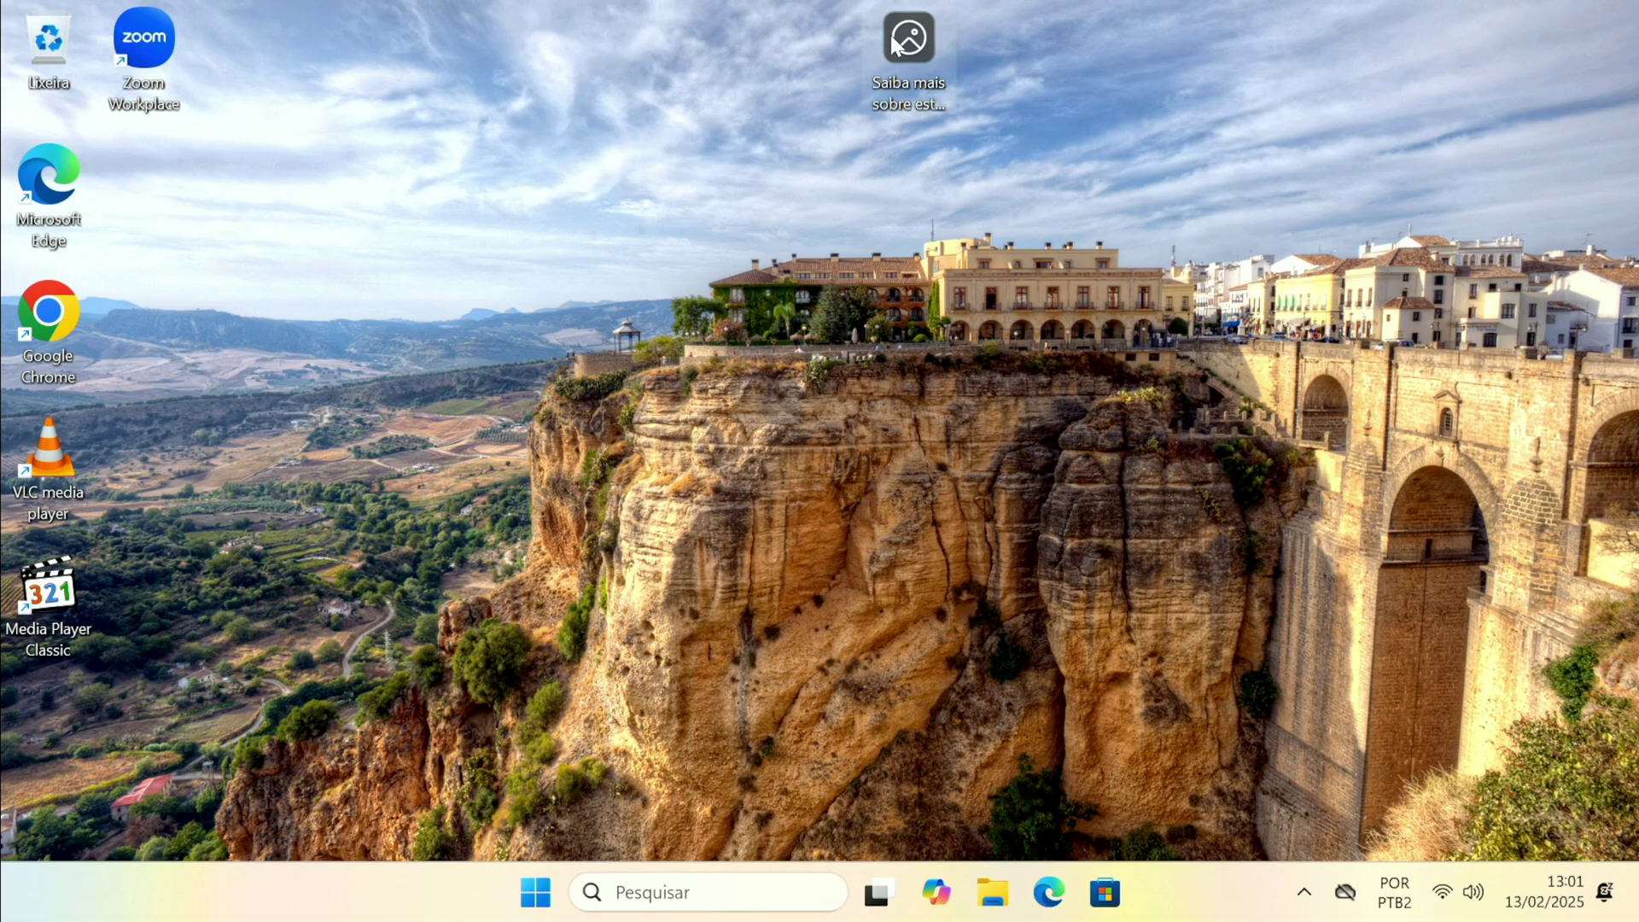